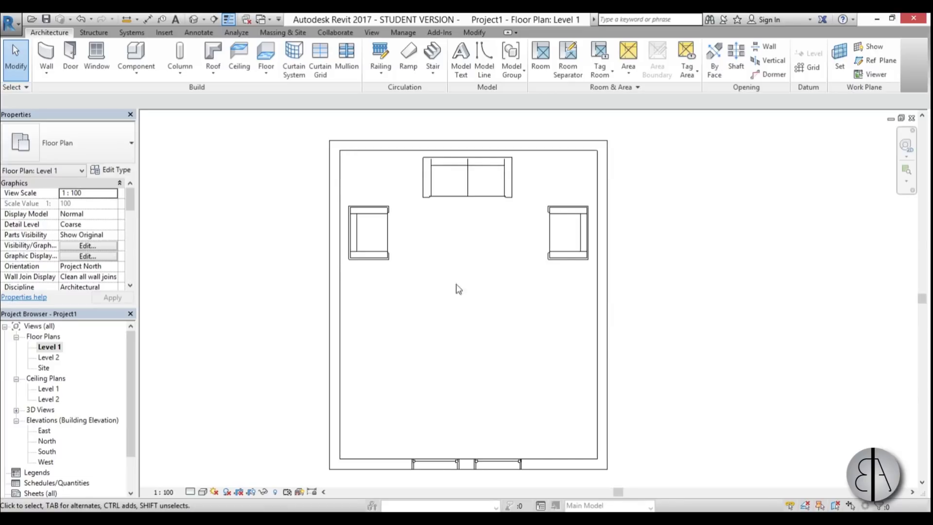
Open the Level 2 floor plan and check the floor slab covering the room
middle_drag(489, 299, 488, 298)
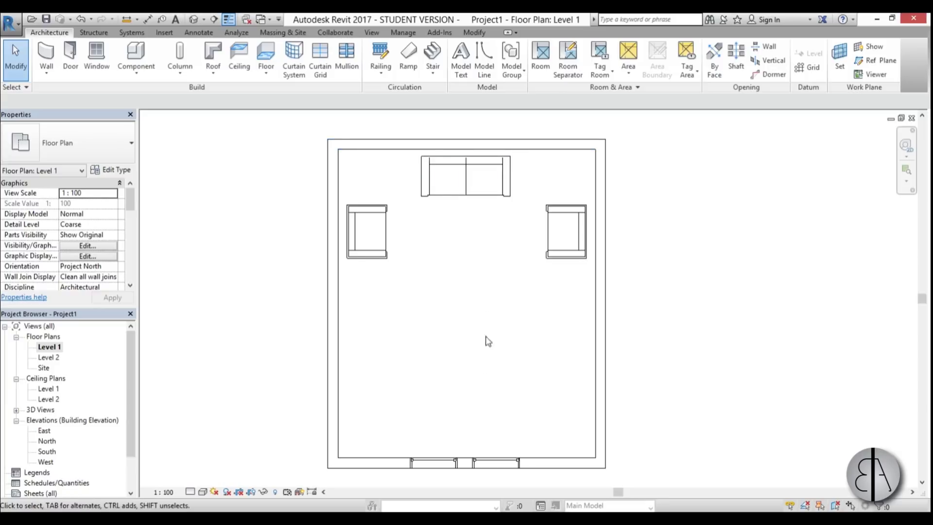
double_click(49, 358)
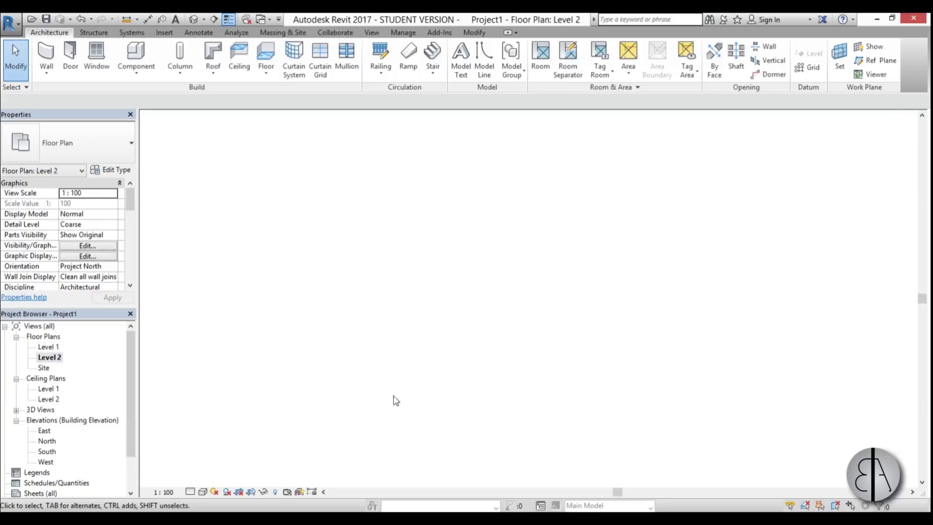
click(367, 135)
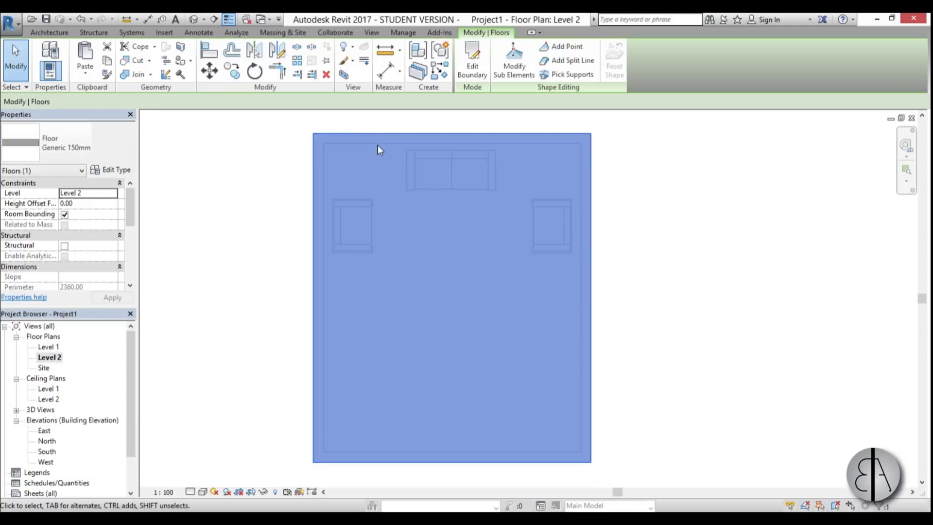
click(275, 170)
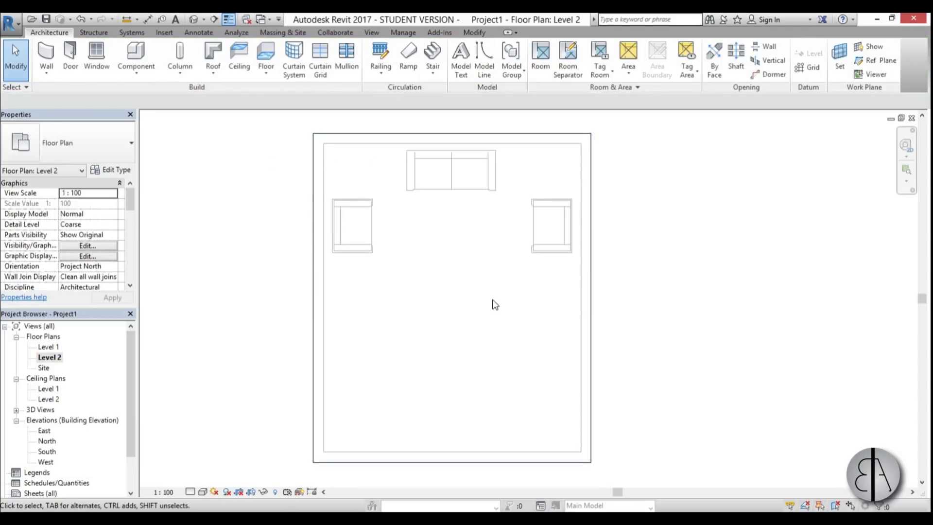
middle_drag(494, 304, 497, 304)
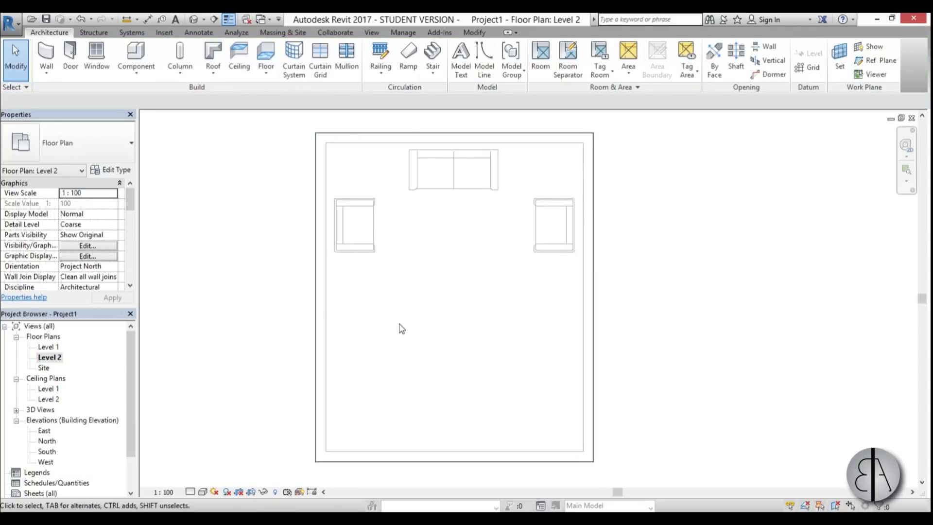
Start the structural Beam command and check which beam types are available
click(86, 35)
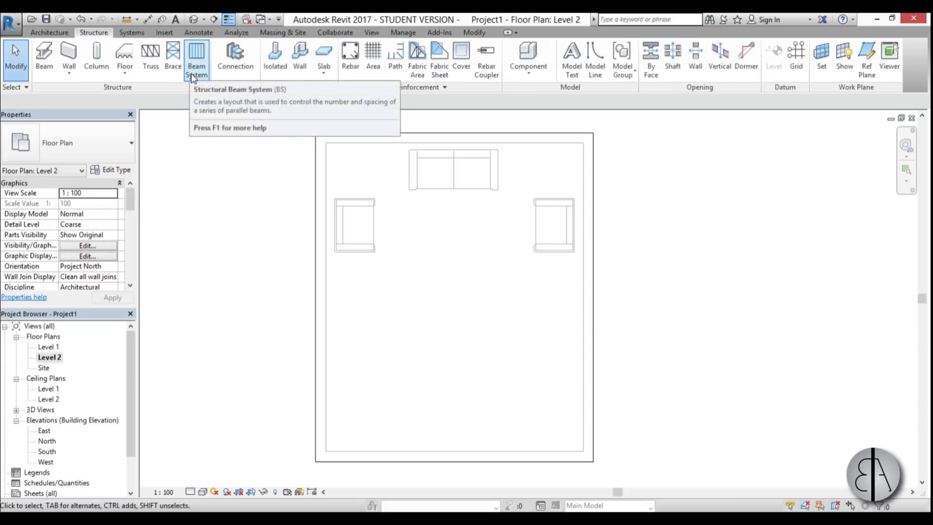
click(48, 68)
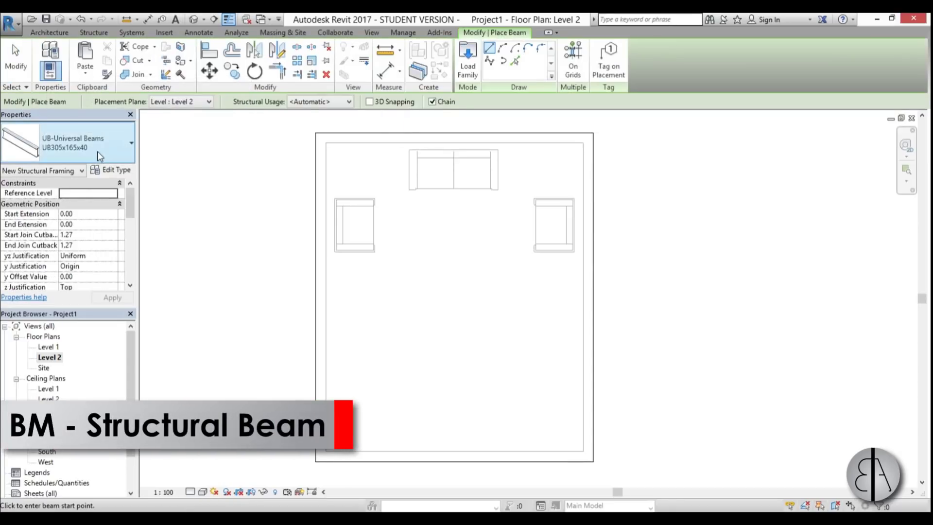
click(82, 145)
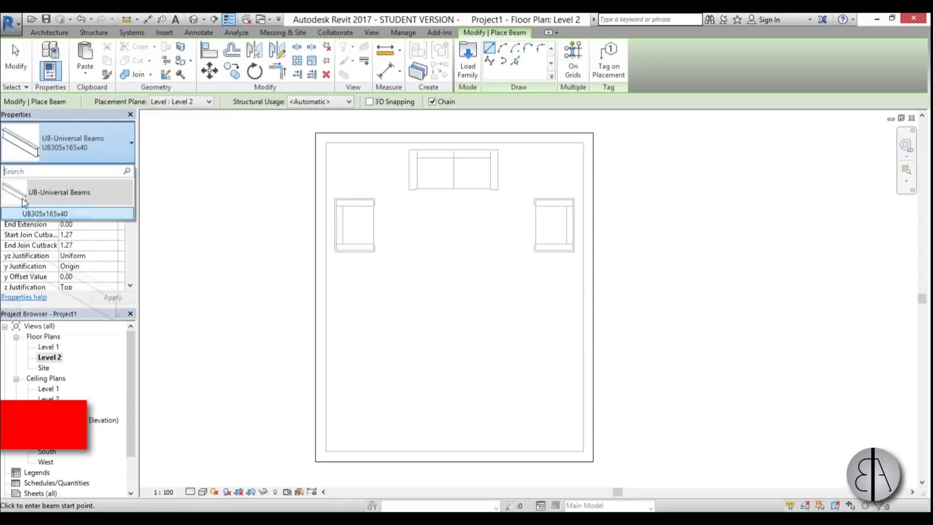
mouse_move(20, 203)
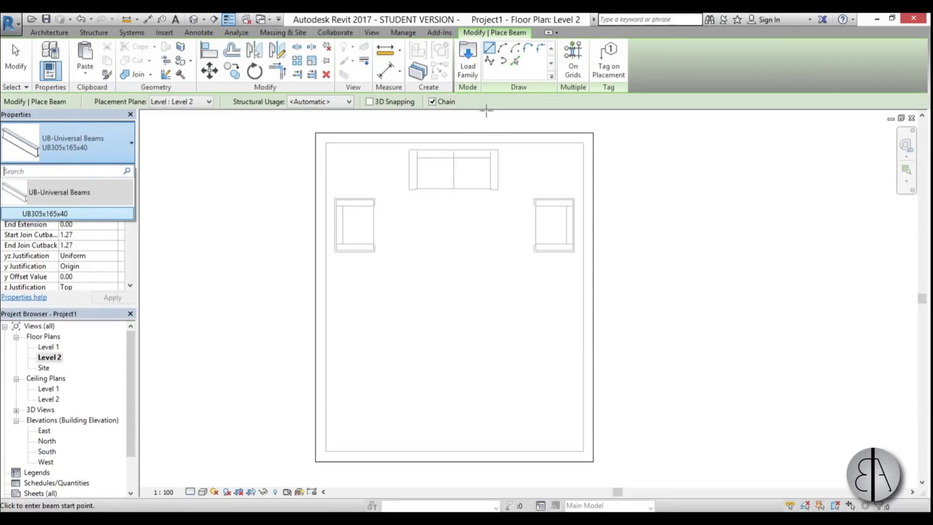
Load the 38x140 type of the M_Dimension Lumber family from the US Metric library's Structural Framing Wood folder
click(470, 73)
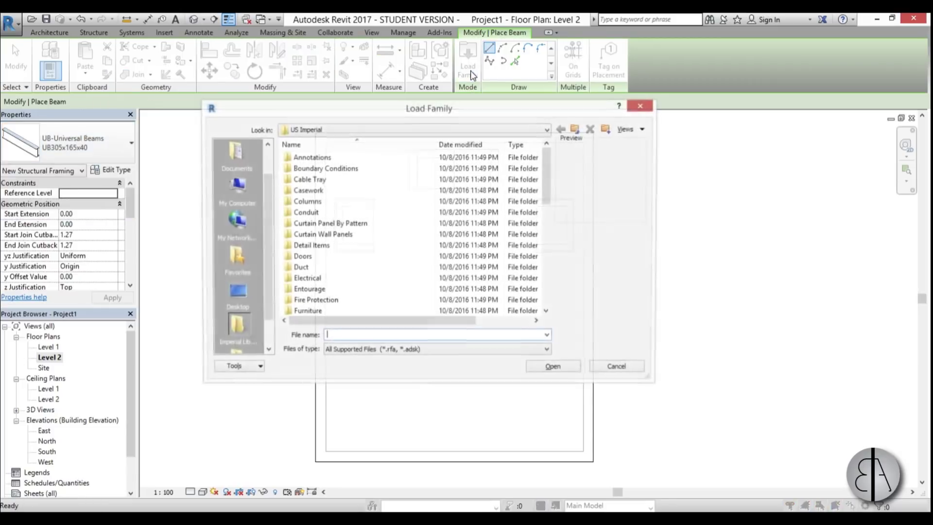
click(574, 128)
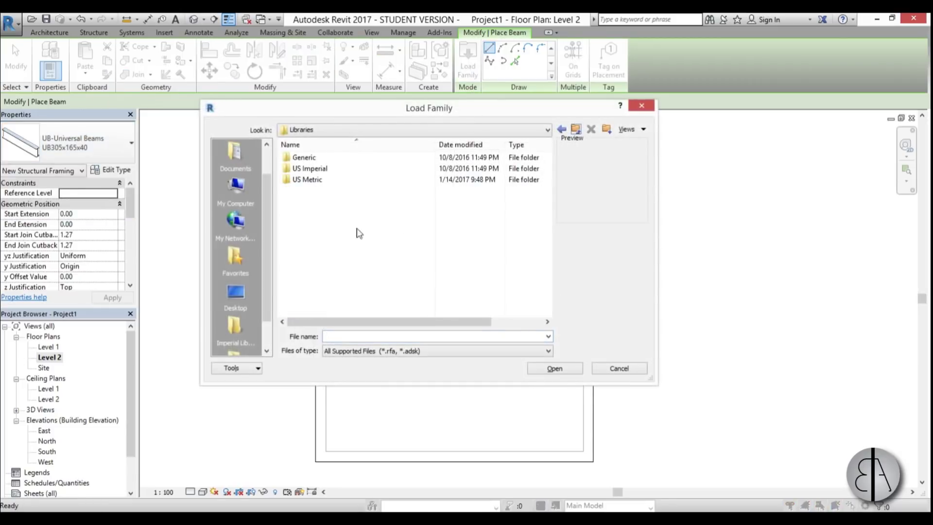
double_click(307, 179)
scroll(309, 193, down, 5)
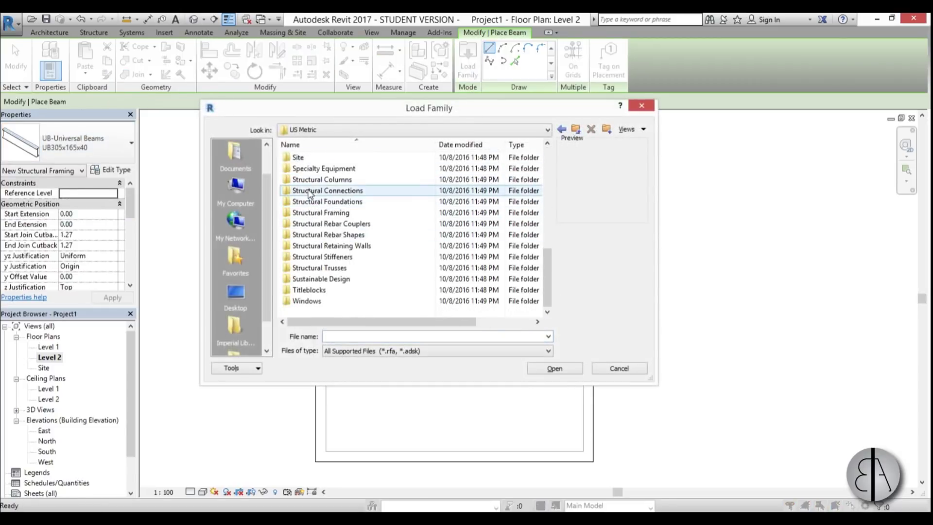
double_click(302, 214)
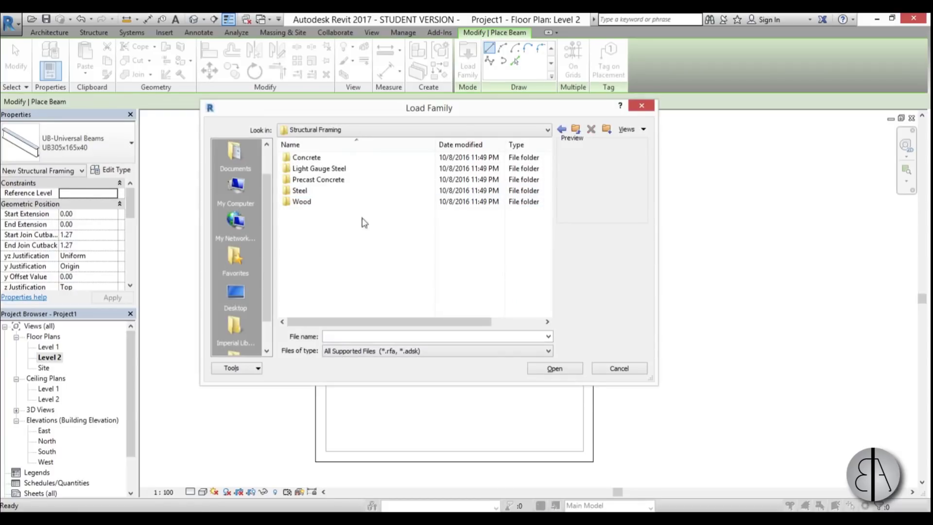
double_click(307, 201)
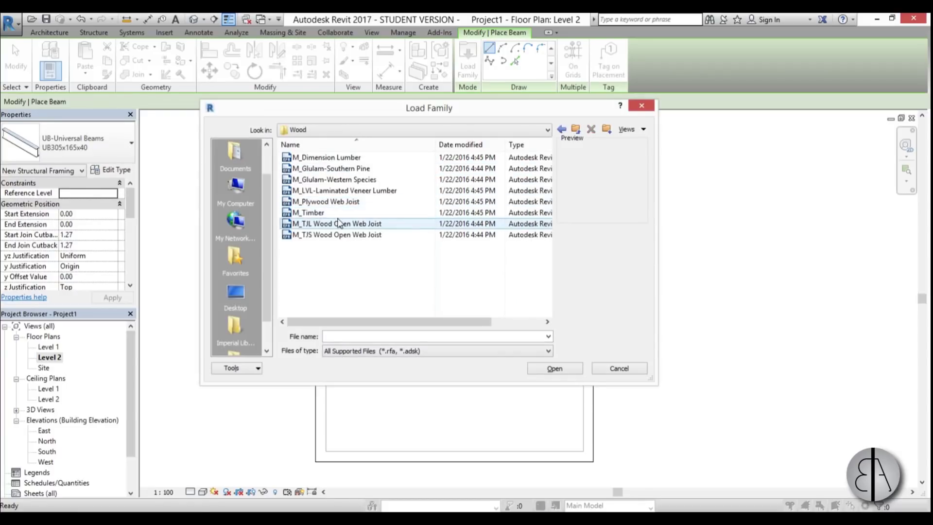
click(327, 157)
click(557, 367)
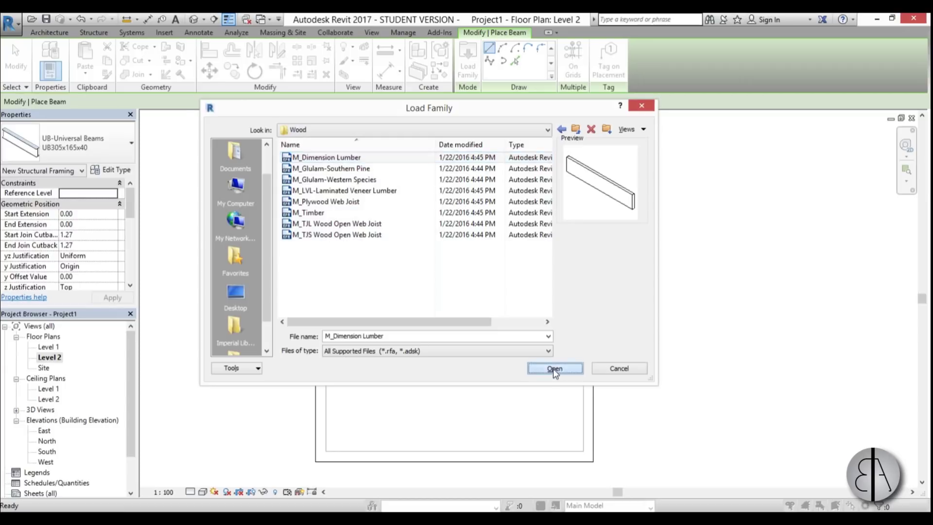
click(372, 273)
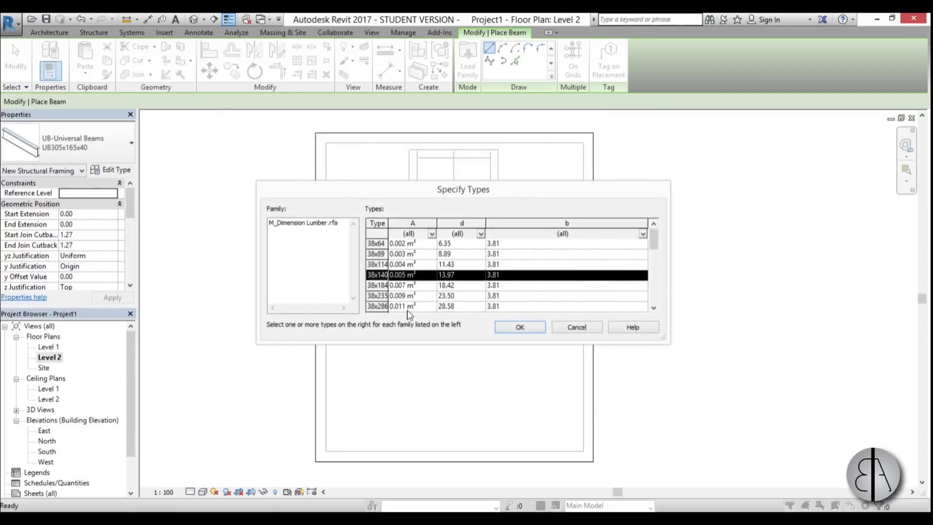
click(519, 327)
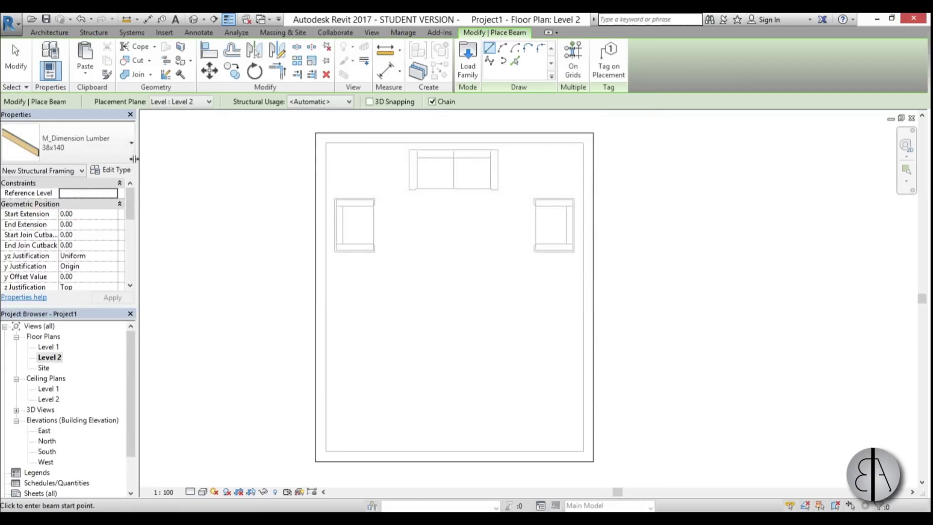
Duplicate the 38x140 lumber type as 30x120 and adjust the new type's b and d section dimensions
click(123, 172)
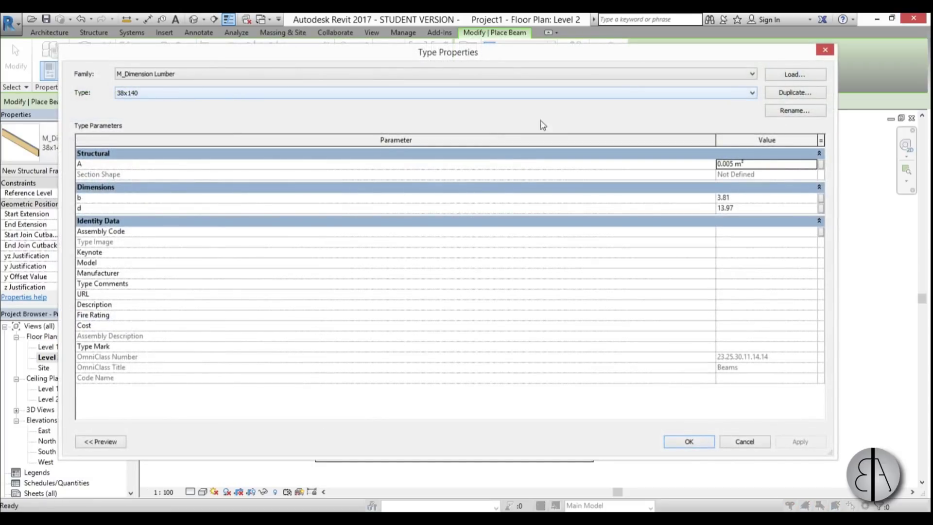
click(801, 96)
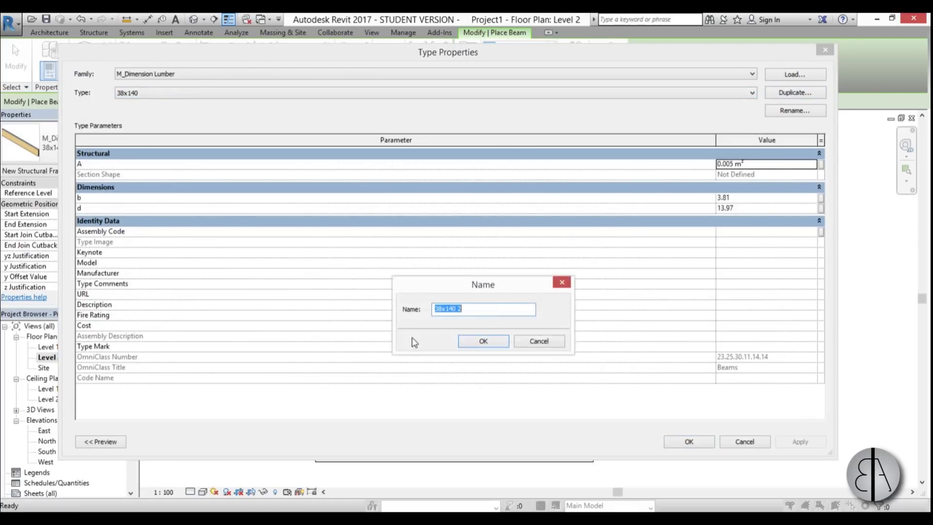
text(30x12)
click(483, 341)
click(770, 198)
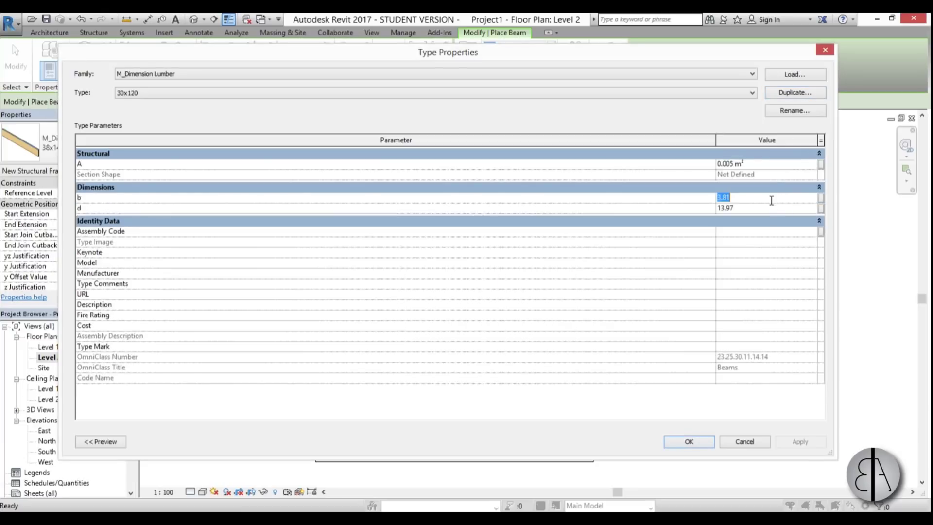
key(Tab)
text(1)
click(693, 442)
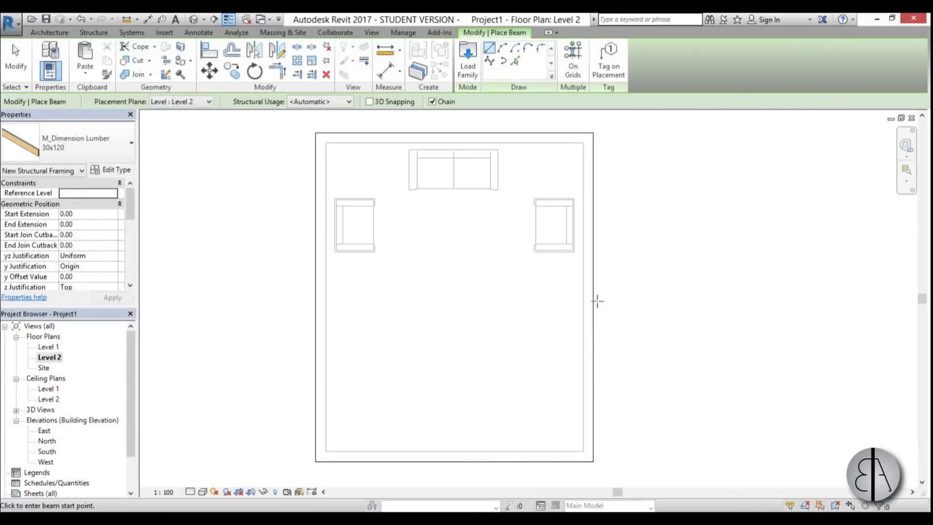
Start a Beam System and sketch a rectangular boundary about 306 wide and 600 long between the upper and lower inner wall faces
click(92, 33)
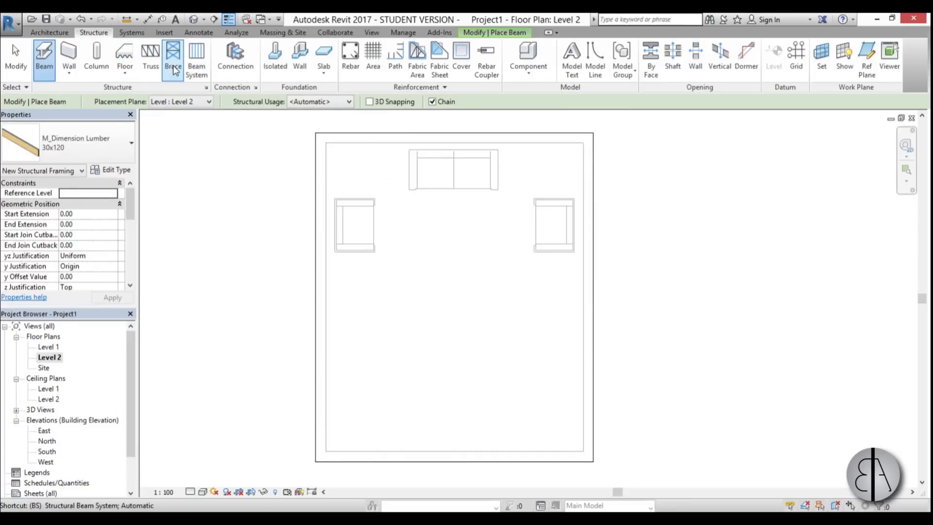
key(Escape)
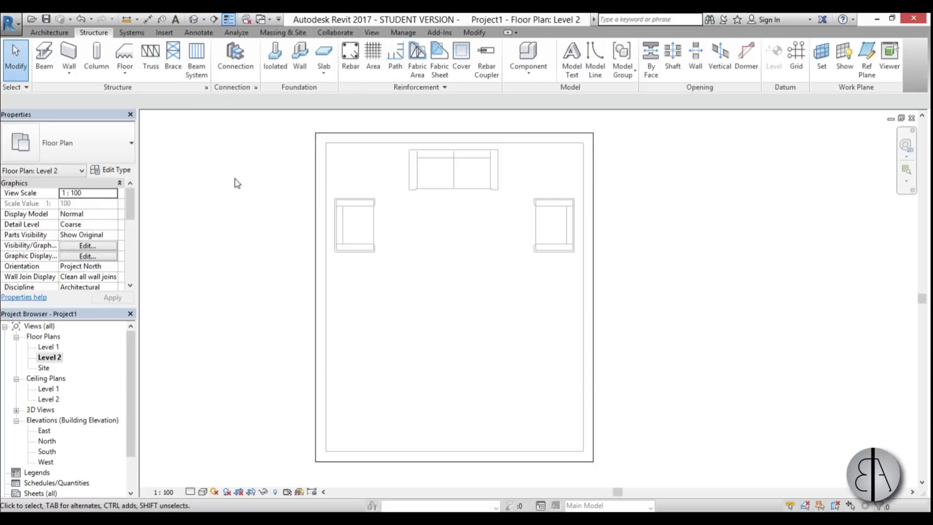
key(b)
key(s)
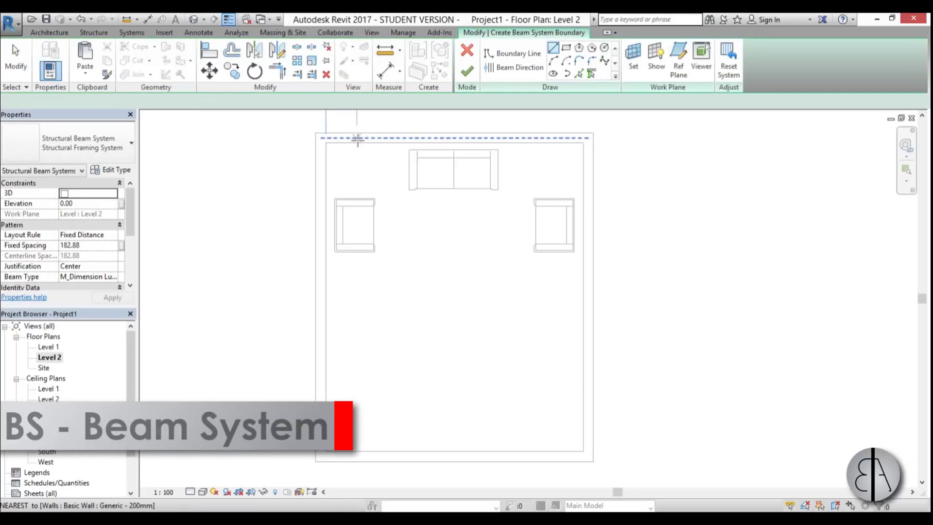
click(566, 47)
click(385, 143)
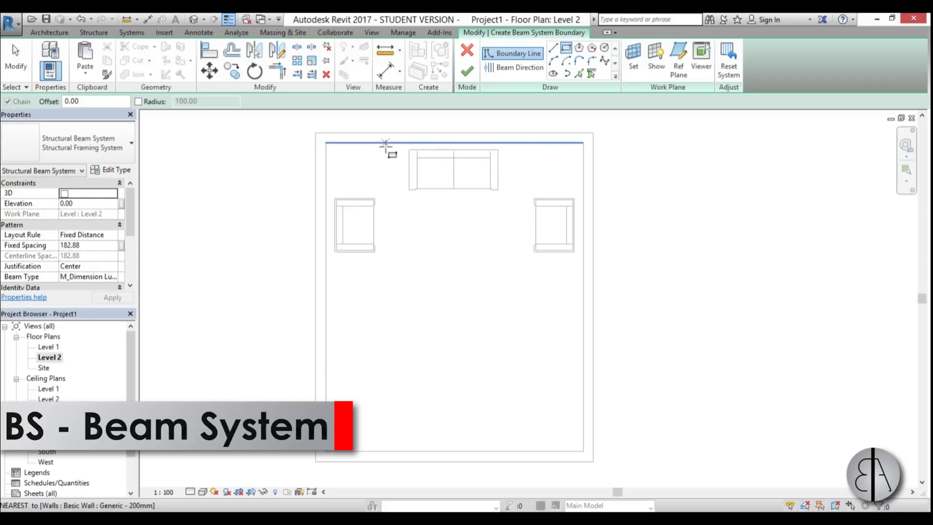
click(542, 450)
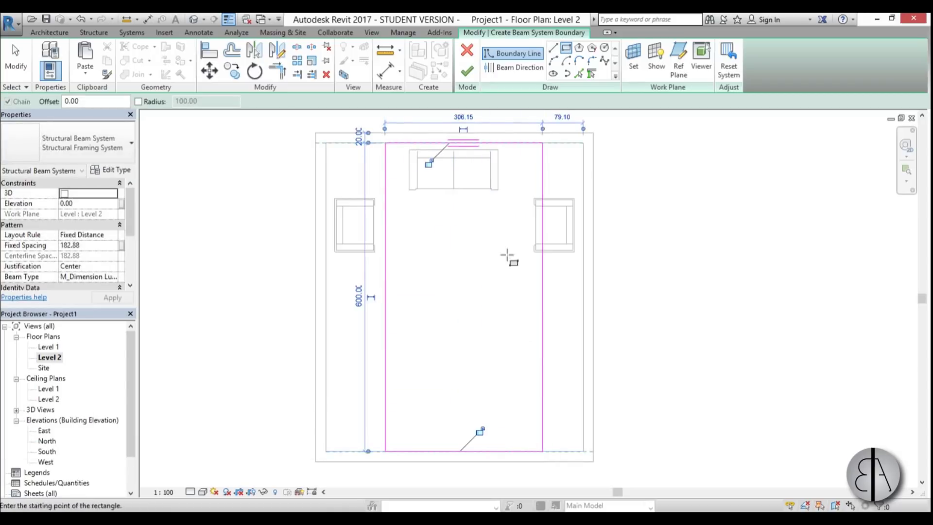
key(Escape)
key(Escape)
Set both long boundary edges 120 from the adjacent inner wall faces and move the lower edge up to about 310 from the lower wall
click(384, 418)
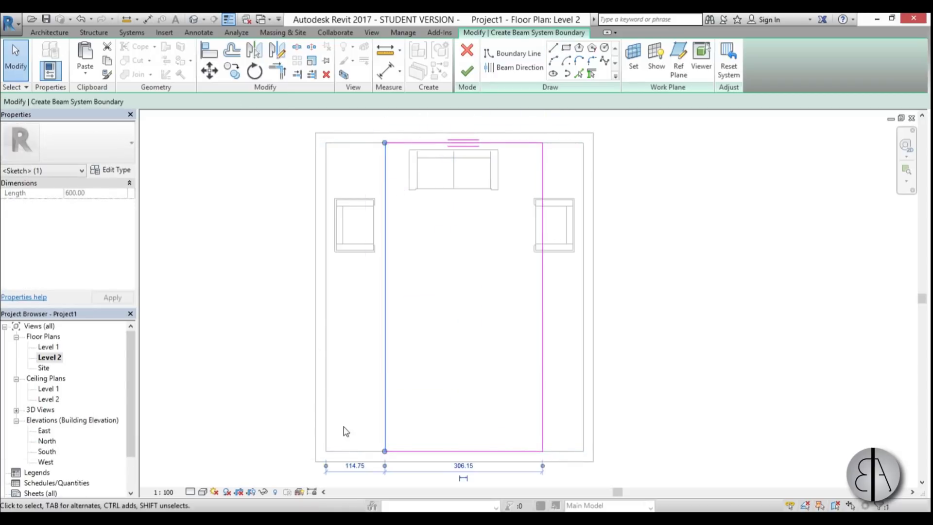
click(355, 466)
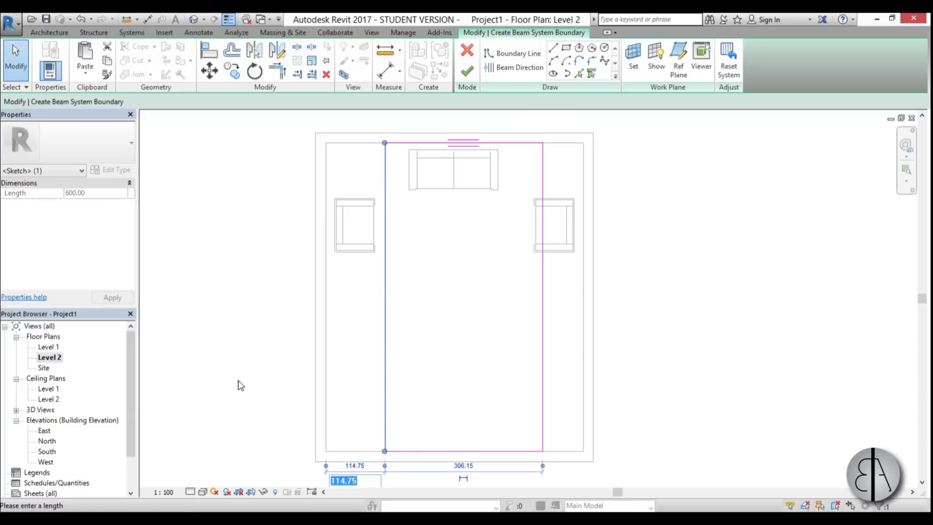
text(120)
key(Return)
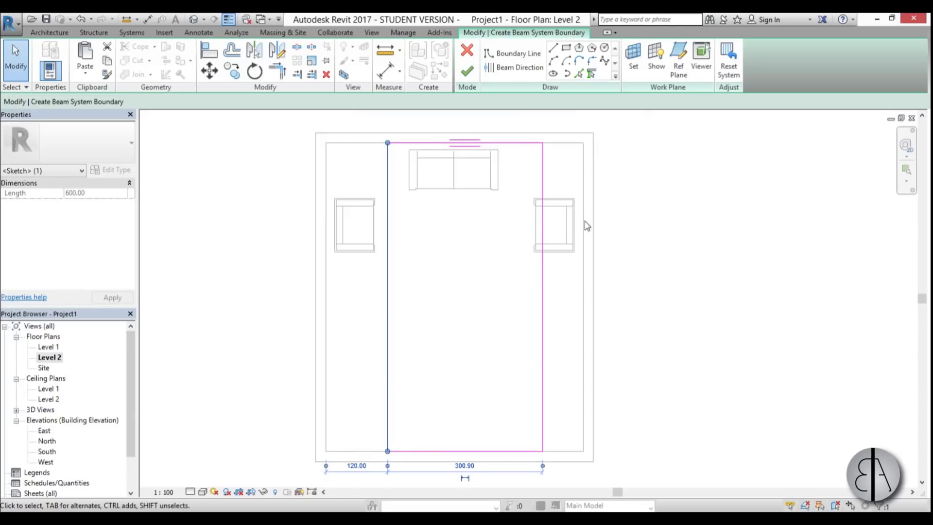
click(544, 243)
click(563, 116)
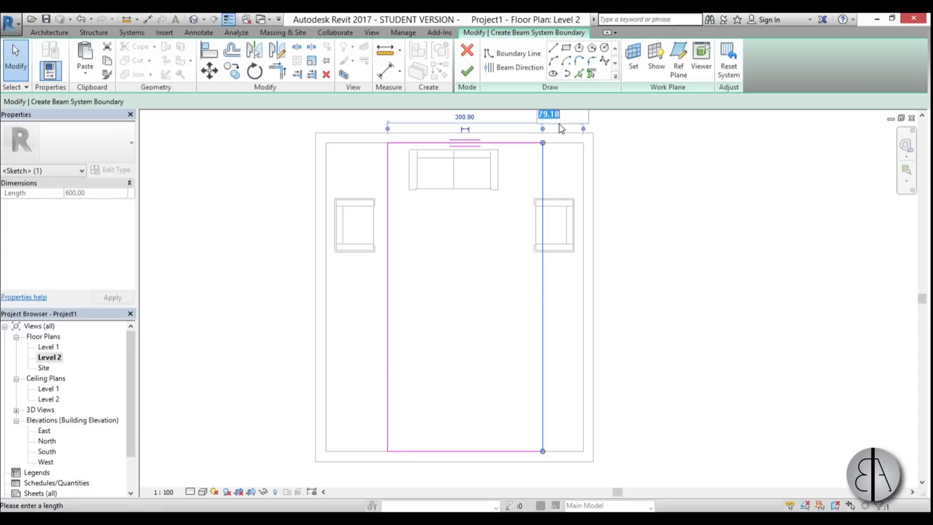
text(120)
key(Return)
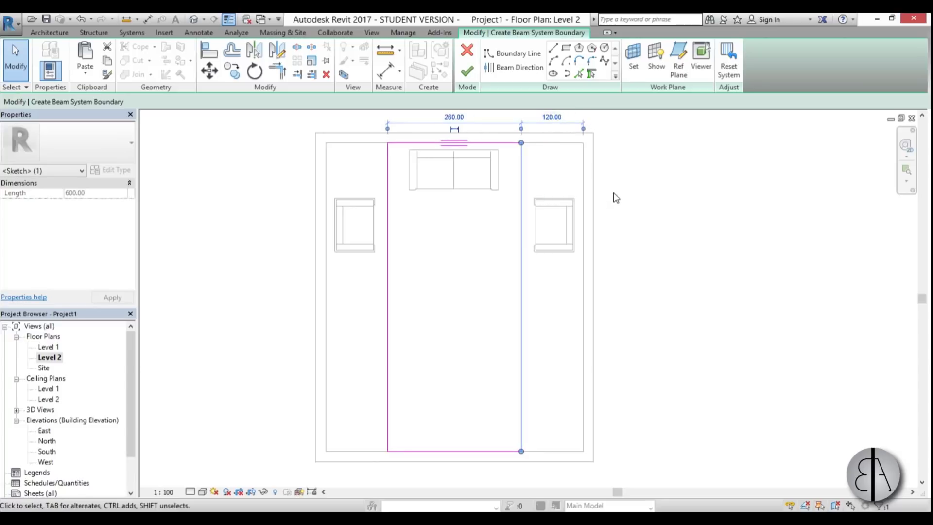
drag(426, 451, 444, 291)
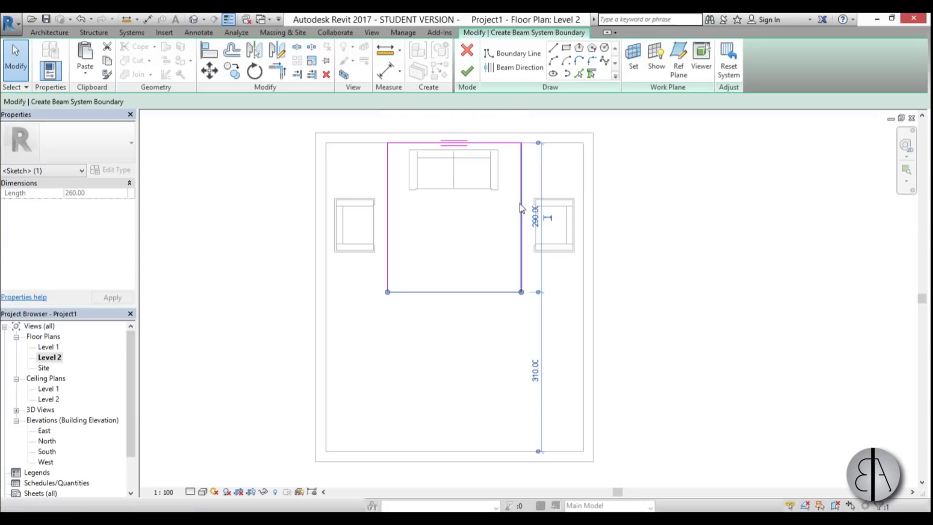
Set the beam direction parallel to the boundary's right vertical edge and finish the beam system sketch
click(515, 68)
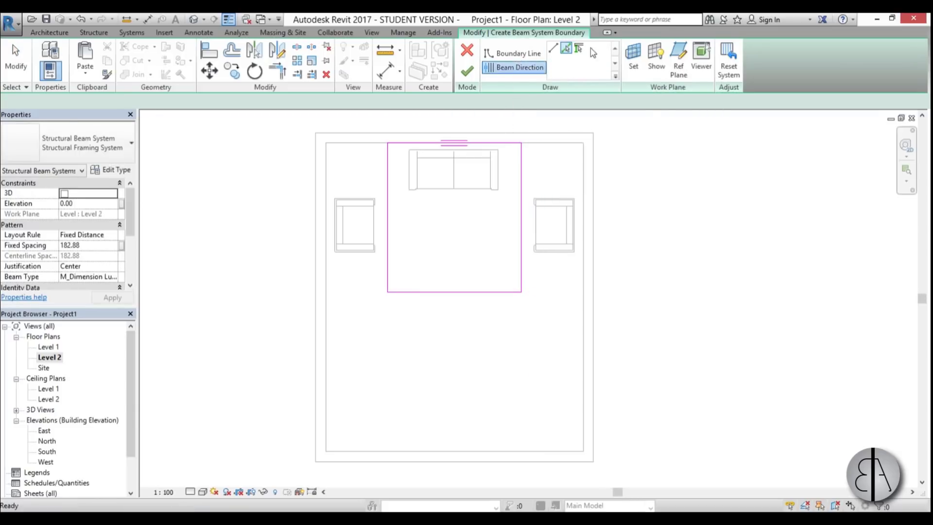
click(521, 202)
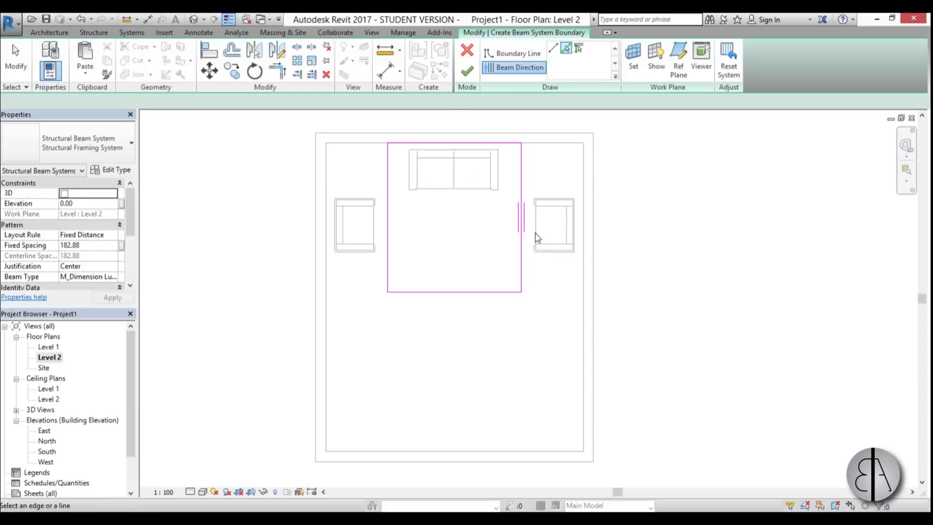
click(466, 71)
scroll(446, 179, up, 3)
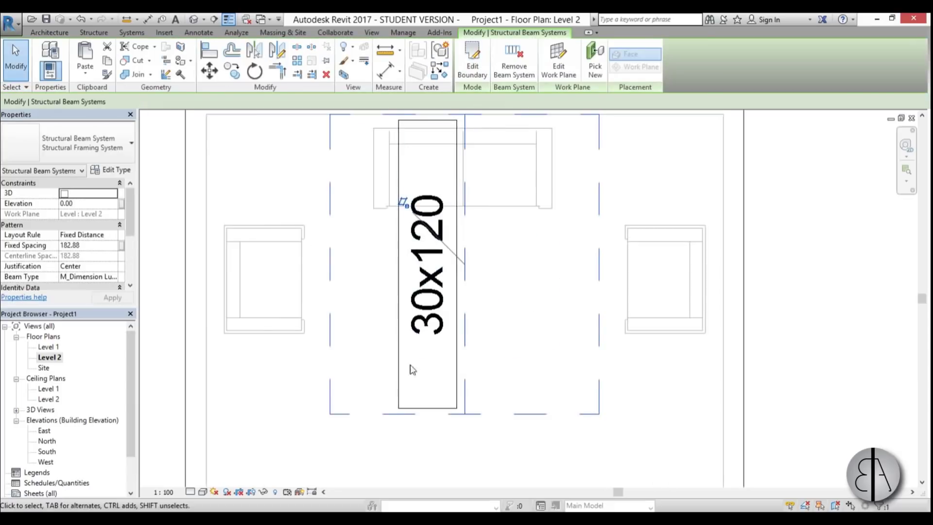
Set the beam system's fixed spacing to 8 and apply the change
scroll(413, 360, down, 2)
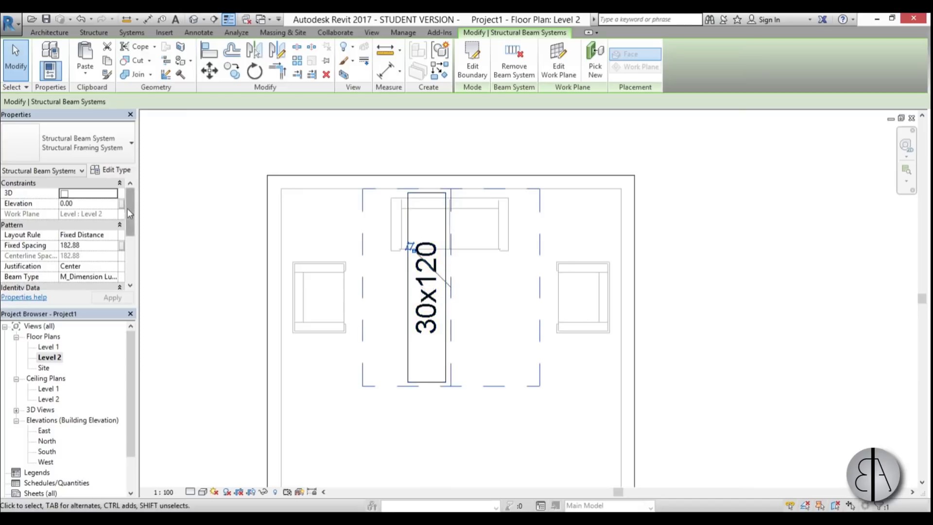
click(92, 247)
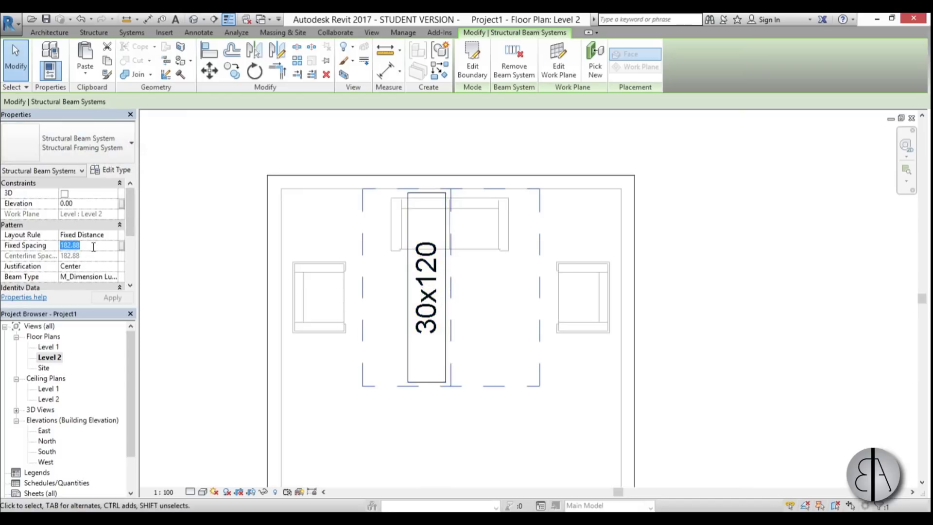
text(8)
key(Return)
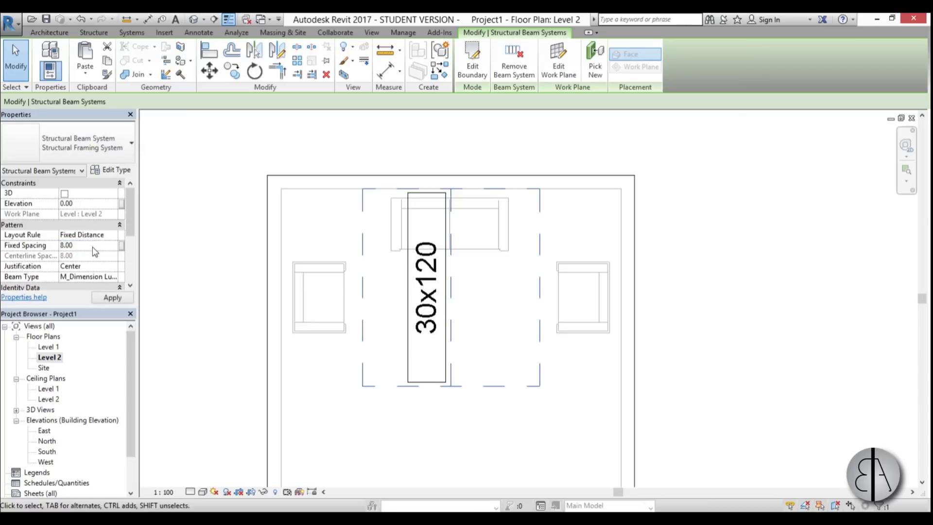
click(112, 297)
Set the Level 2 floor plan's detail level to Fine and examine the beam ends along the upper wall
scroll(378, 214, up, 3)
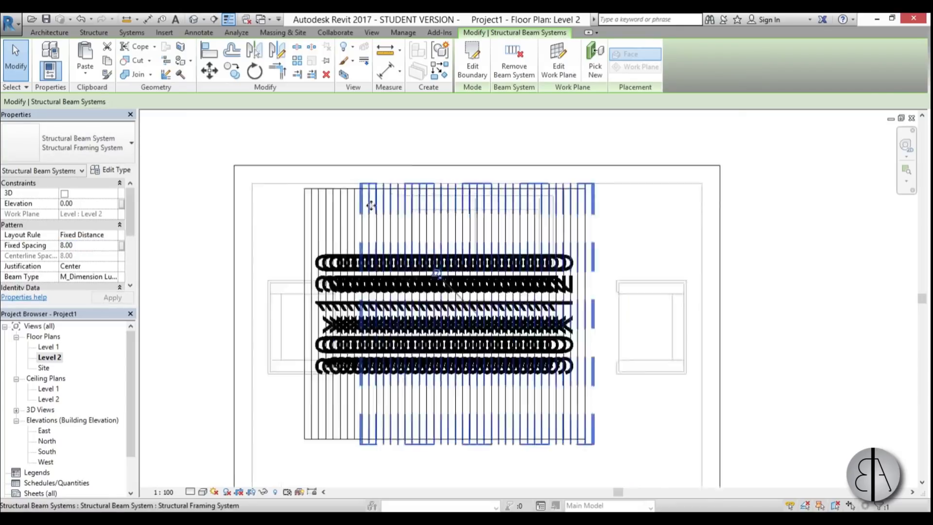
scroll(378, 213, down, 2)
scroll(431, 206, up, 2)
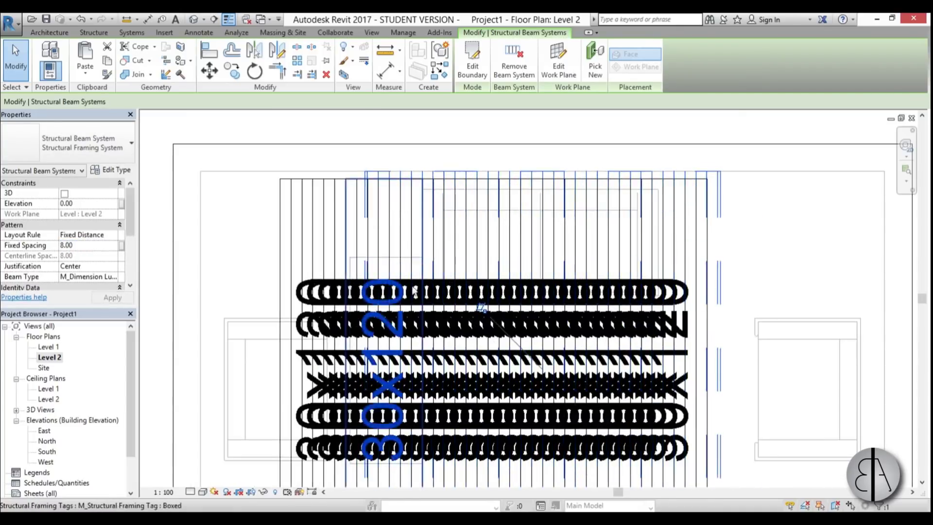
scroll(383, 178, up, 5)
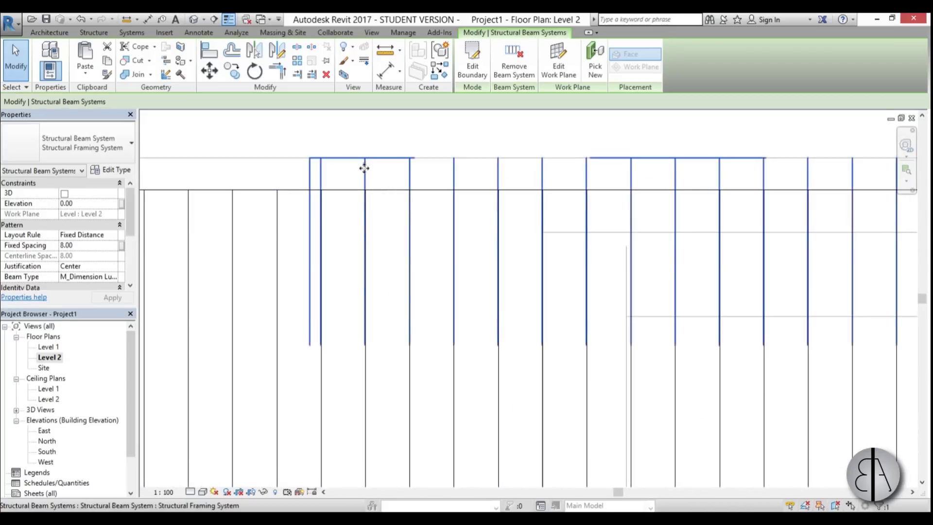
click(190, 492)
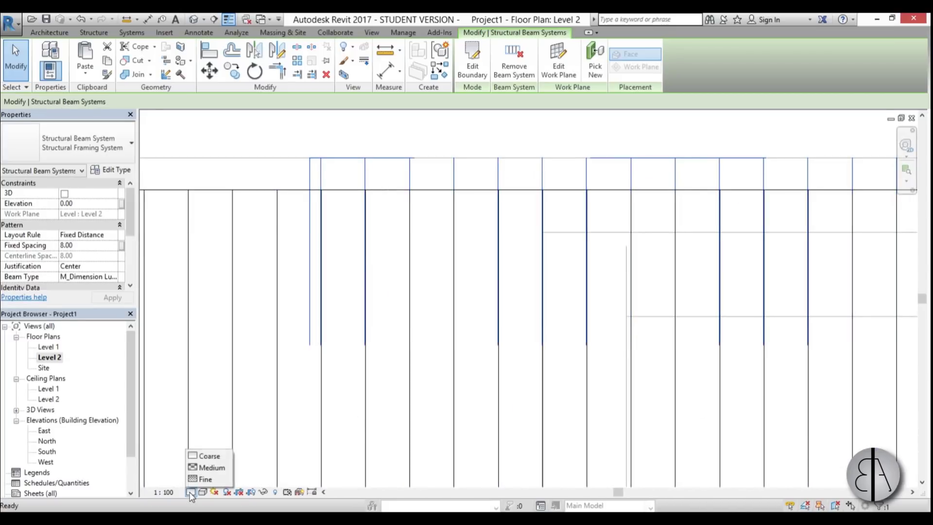
click(205, 480)
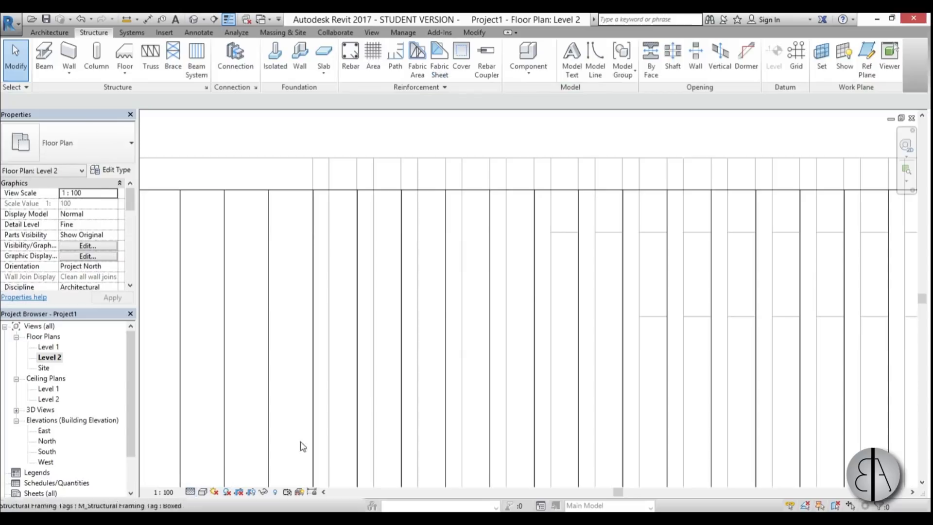
scroll(302, 443, down, 2)
scroll(451, 267, up, 3)
scroll(431, 194, down, 5)
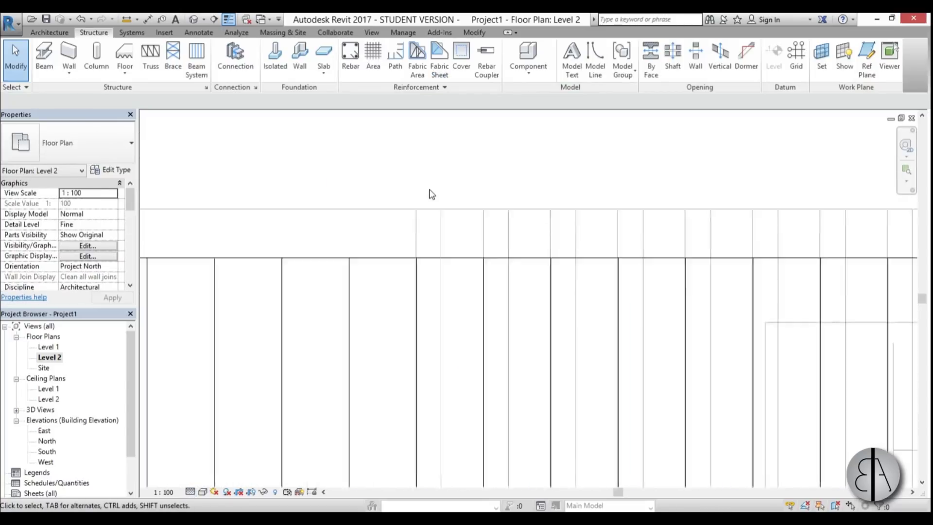
Select all the 30x120 framing tags over the beam system and delete them, keeping the beams
scroll(360, 208, up, 2)
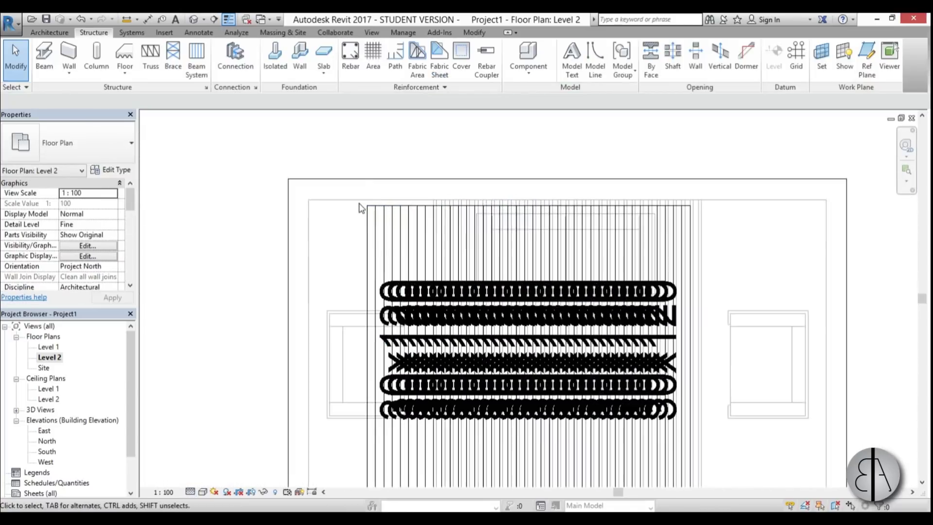
drag(353, 208, 596, 403)
scroll(427, 273, down, 2)
key(Escape)
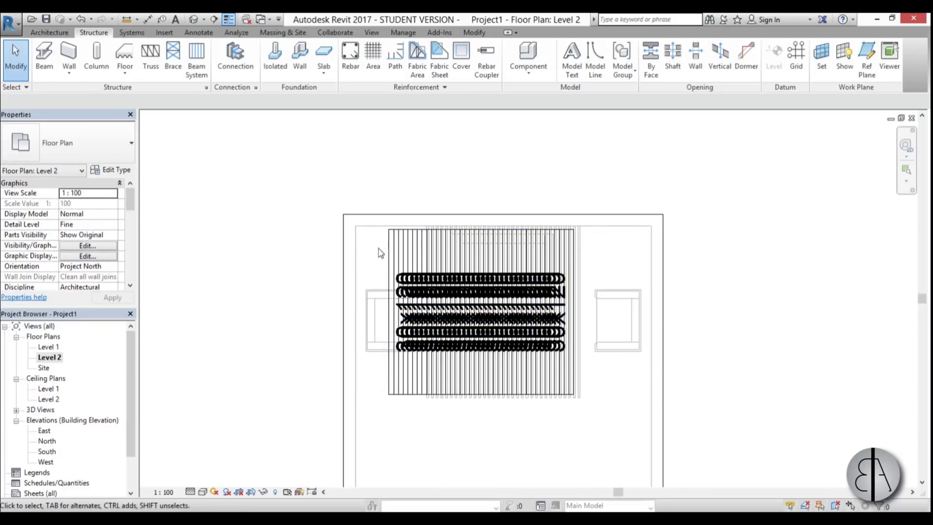
scroll(380, 252, up, 4)
scroll(427, 301, down, 5)
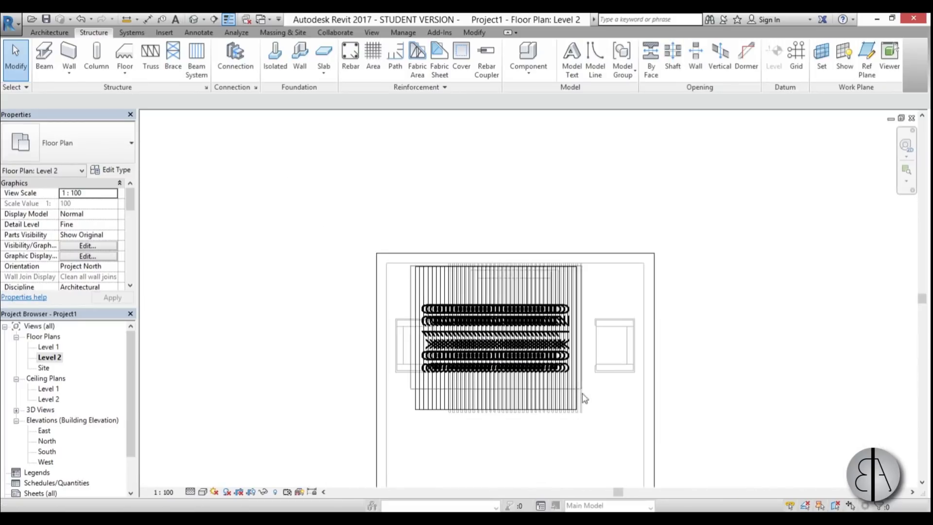
click(590, 418)
key(Delete)
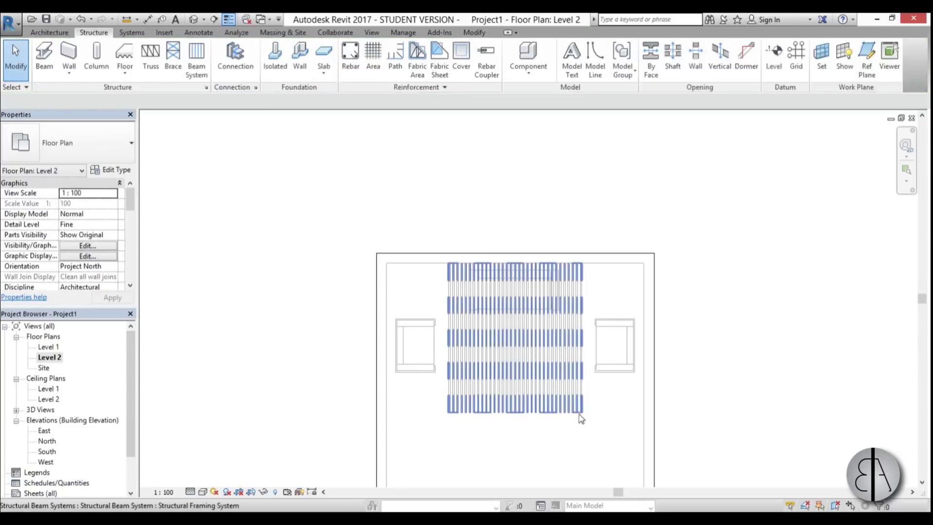
Dismiss the save reminder, draw a horizontal section line across the room through the beam system, and open that section view
scroll(510, 354, up, 4)
scroll(413, 194, down, 6)
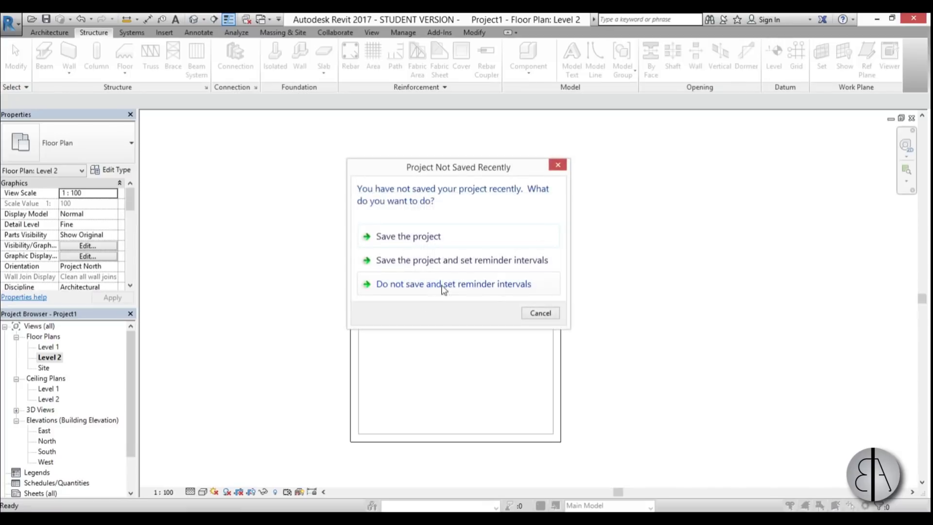
click(540, 312)
click(398, 292)
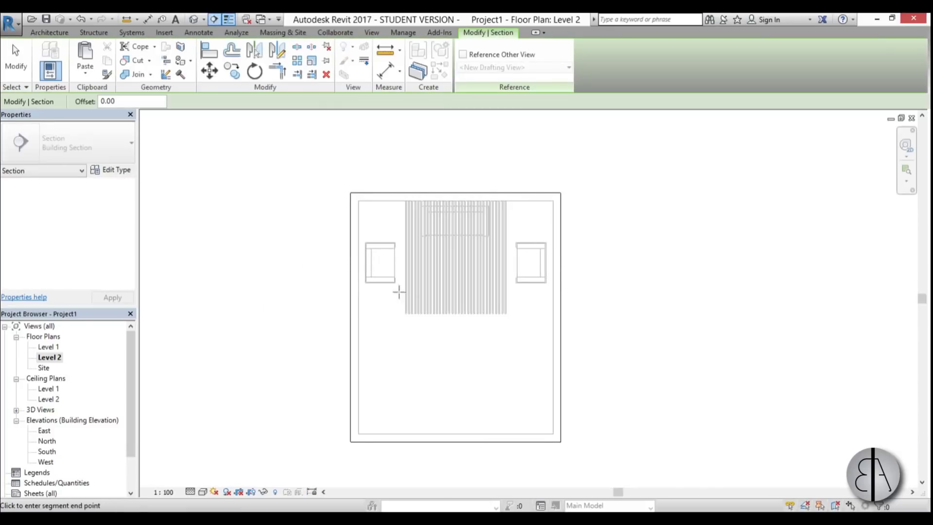
click(598, 295)
key(Escape)
key(Escape)
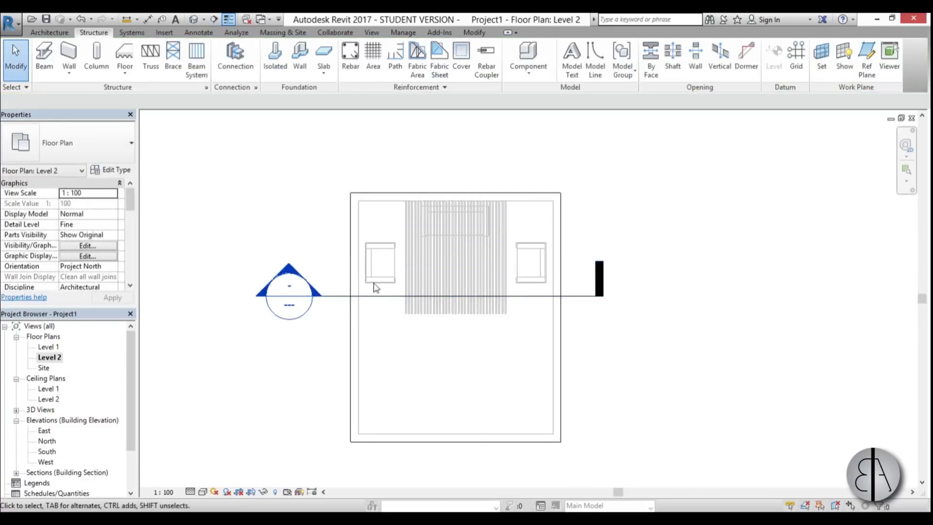
double_click(290, 272)
Select the beam system in the section and move it down 15 to the underside of the upper floor slab
scroll(448, 214, up, 5)
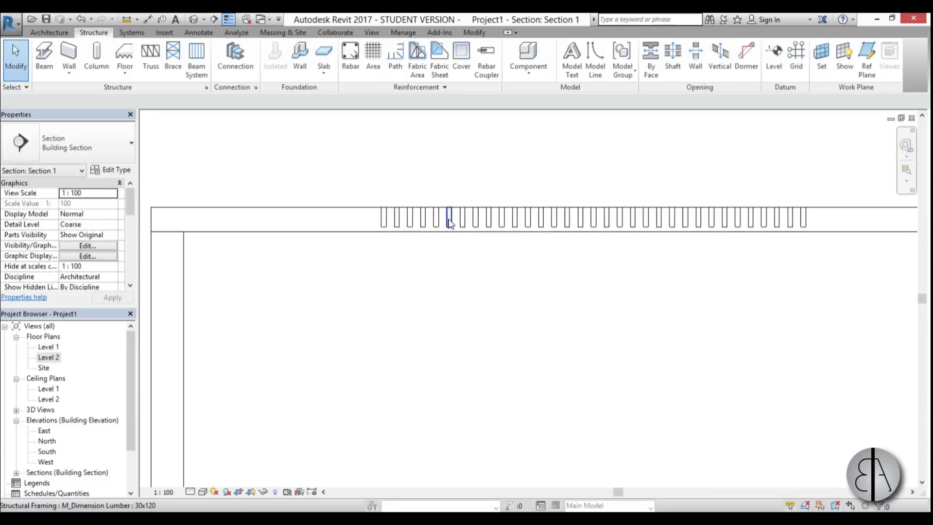
click(386, 208)
scroll(564, 187, down, 4)
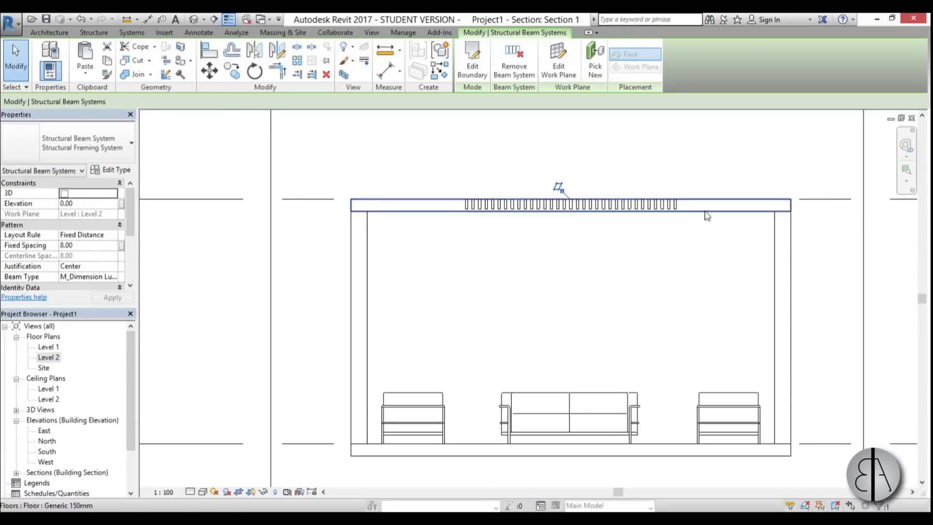
scroll(559, 204, up, 5)
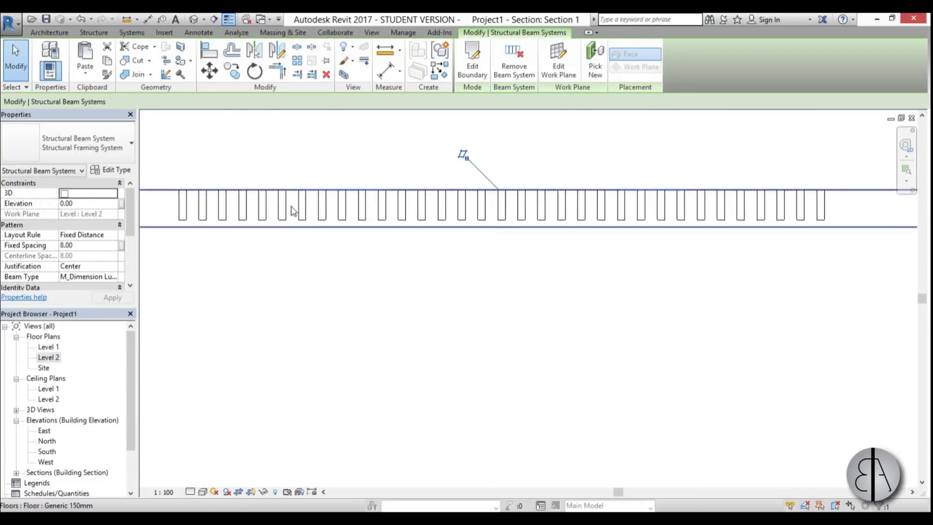
click(209, 71)
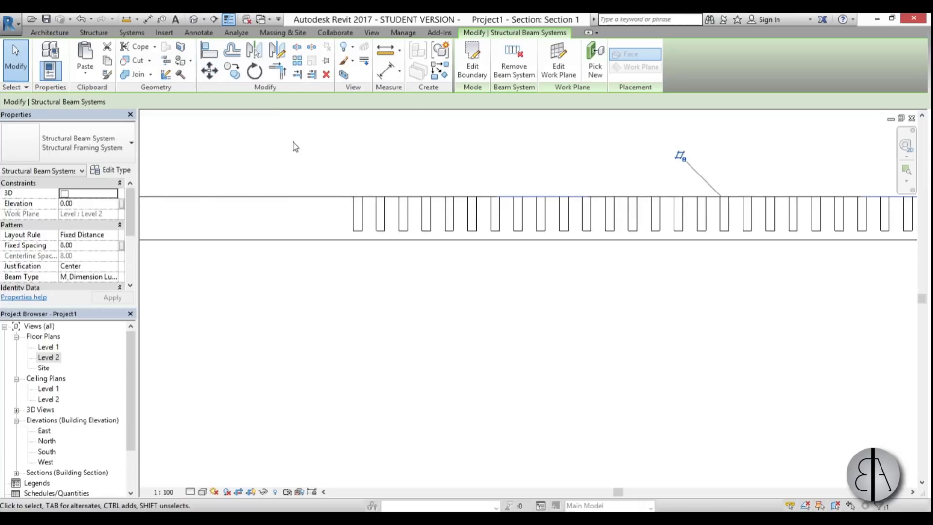
click(371, 198)
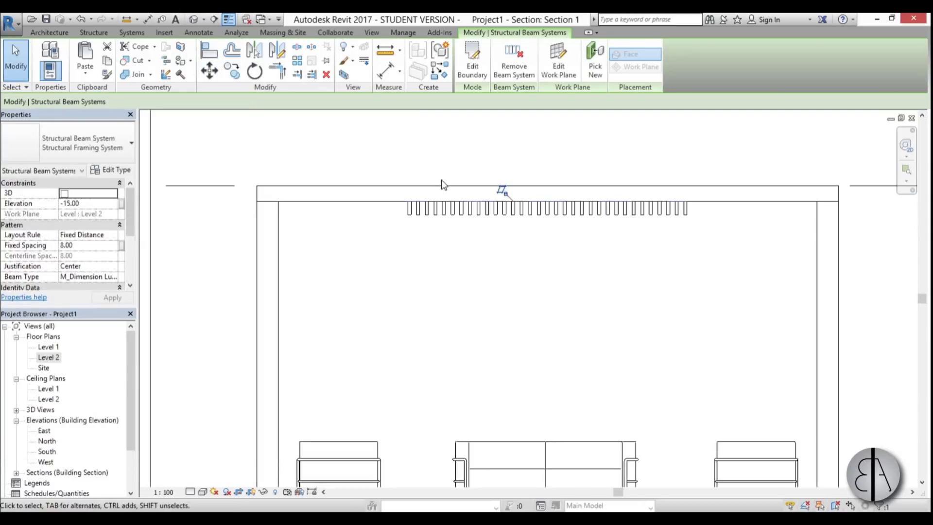
key(Escape)
scroll(673, 222, up, 2)
scroll(674, 223, down, 4)
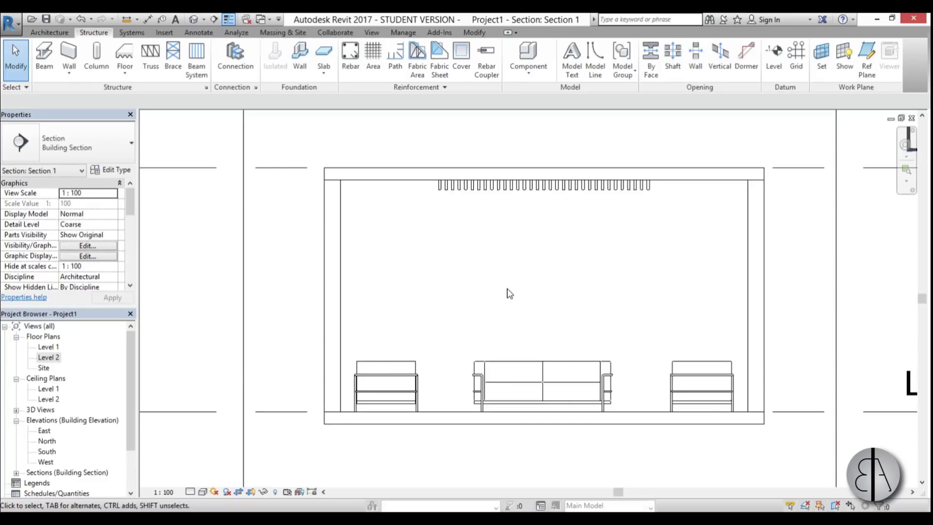
key(c)
key(m)
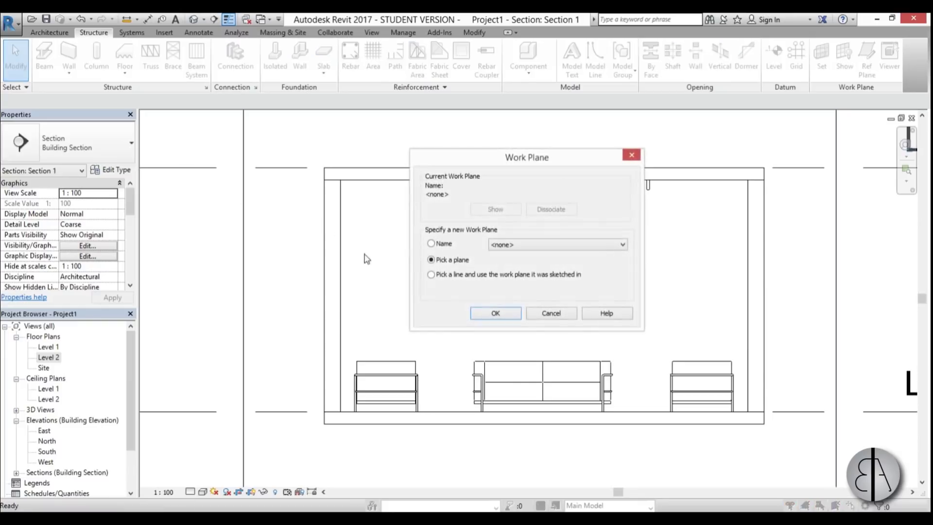
click(549, 313)
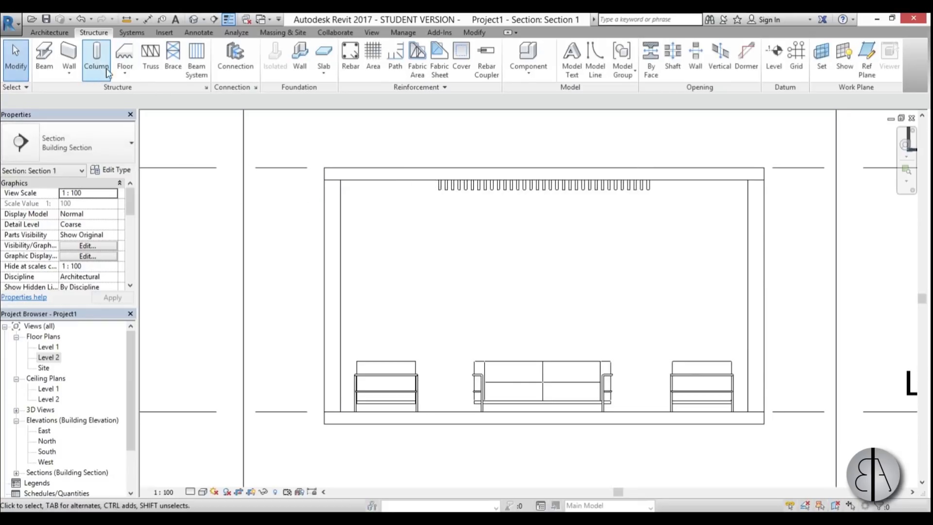
key(c)
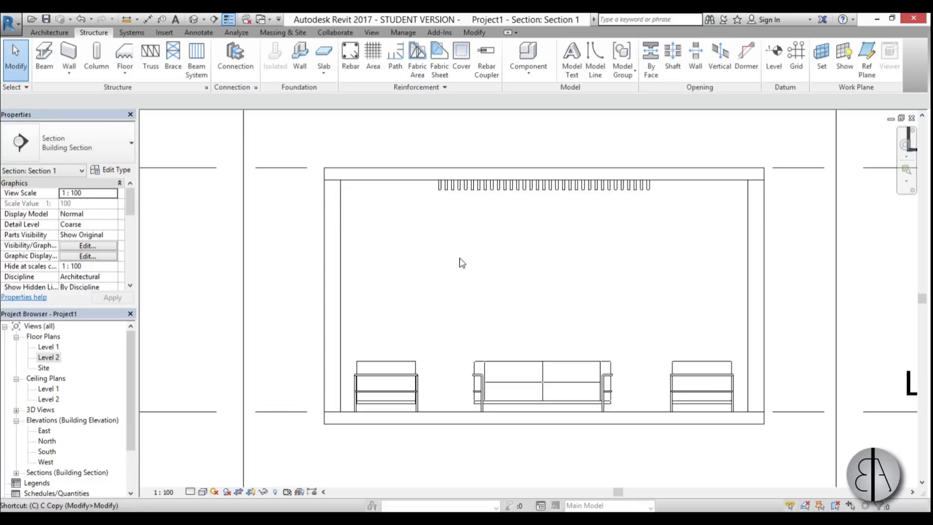
key(m)
key(Escape)
key(Escape)
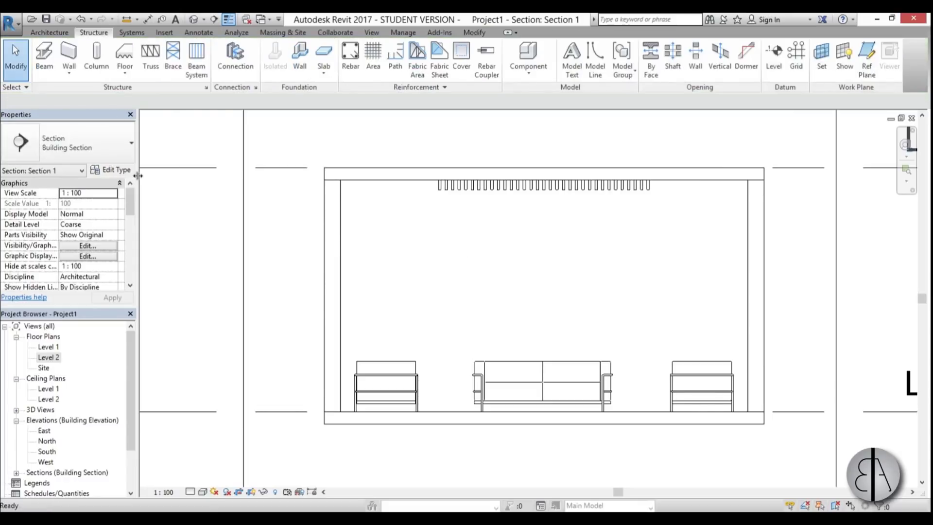
Open the Level 1 reflected ceiling plan at the beam system, after checking the Level 1 floor plan
double_click(49, 347)
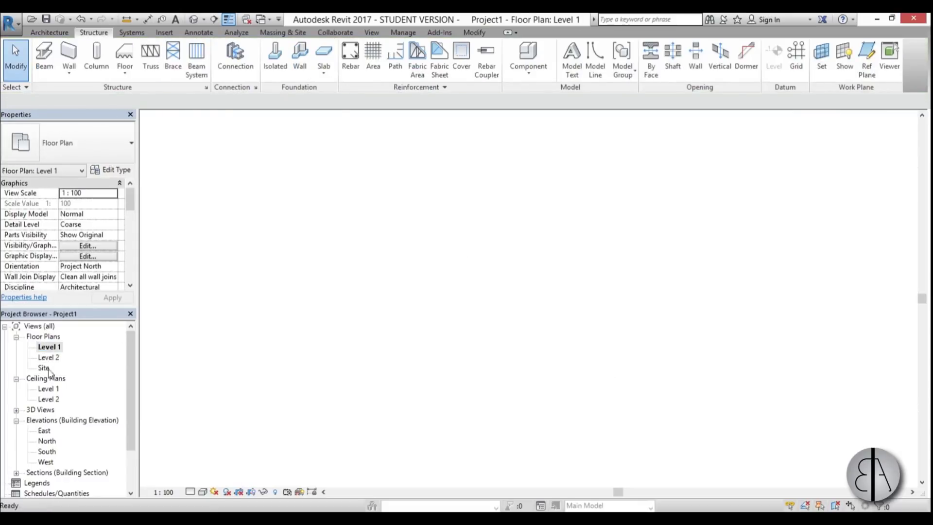
scroll(418, 160, up, 5)
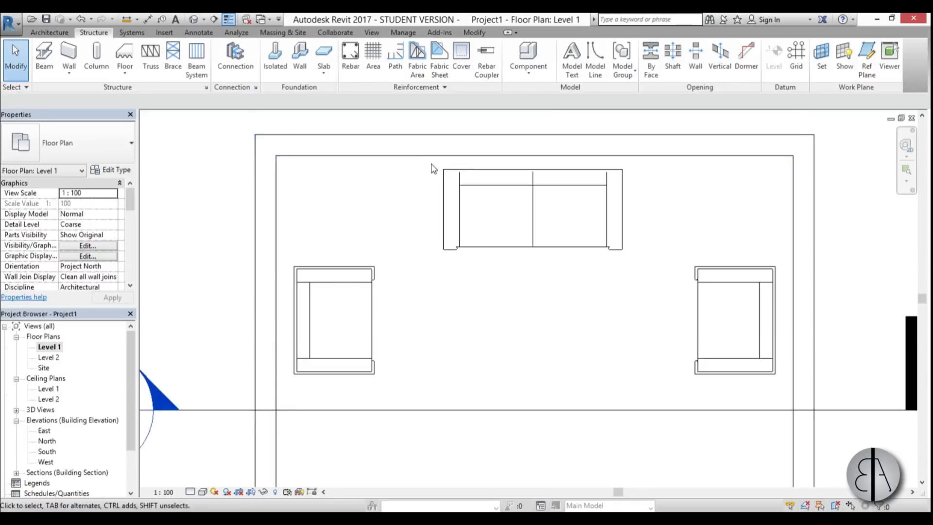
double_click(48, 390)
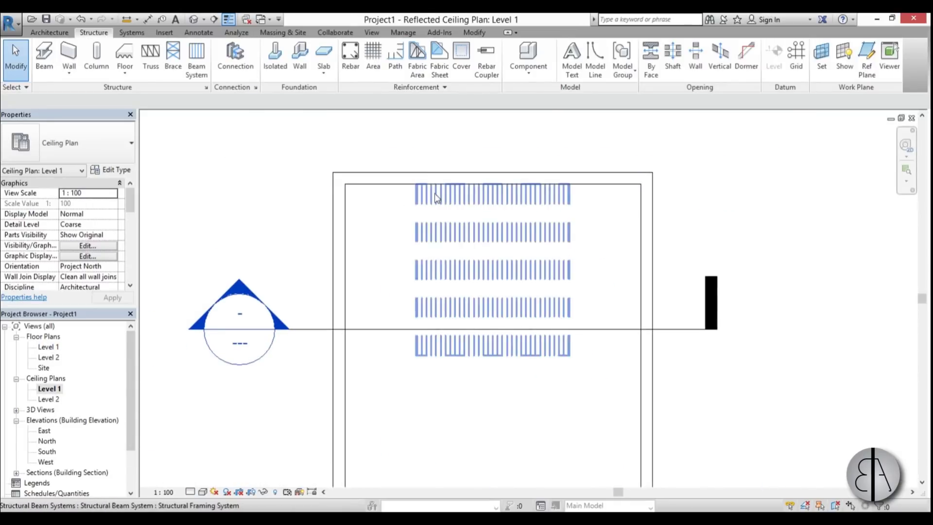
scroll(436, 199, up, 2)
Start a structural column and load the 140x184 type of M_Timber-Column from the US Metric wood structural columns
key(c)
key(l)
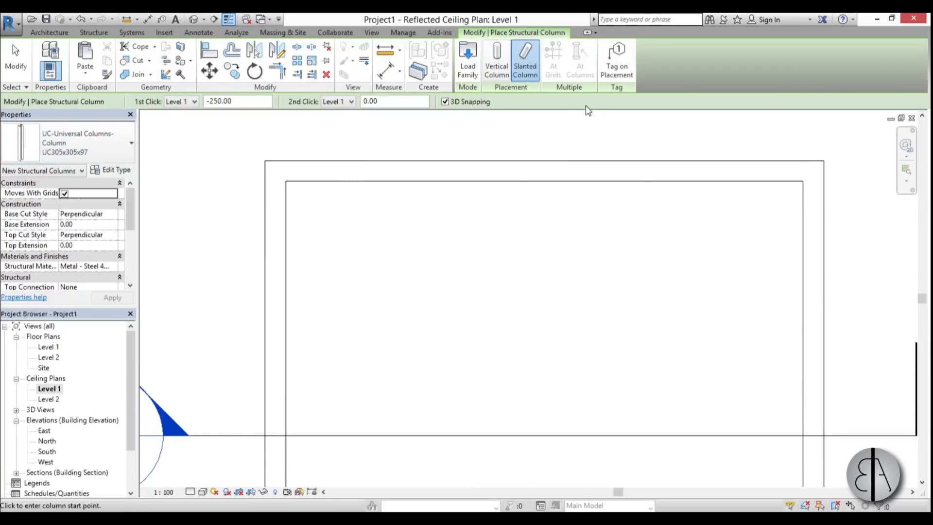
click(472, 75)
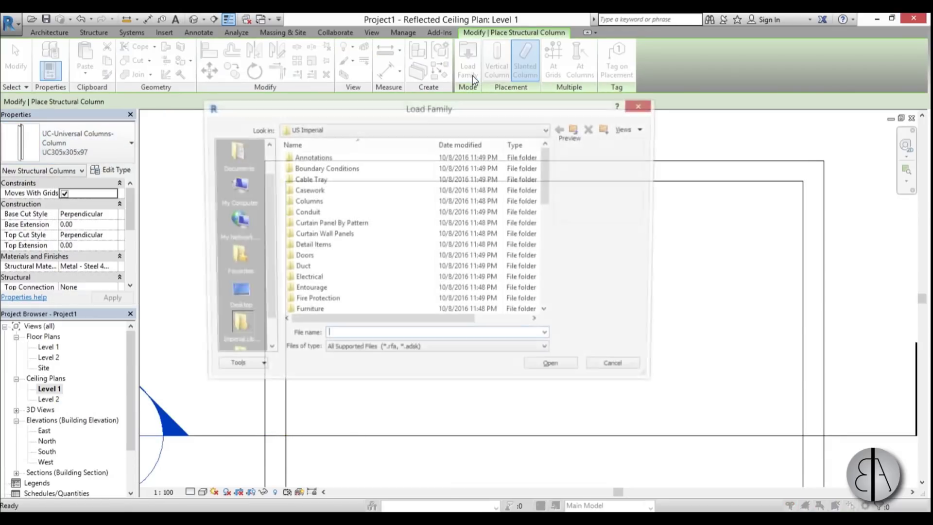
click(576, 130)
double_click(311, 179)
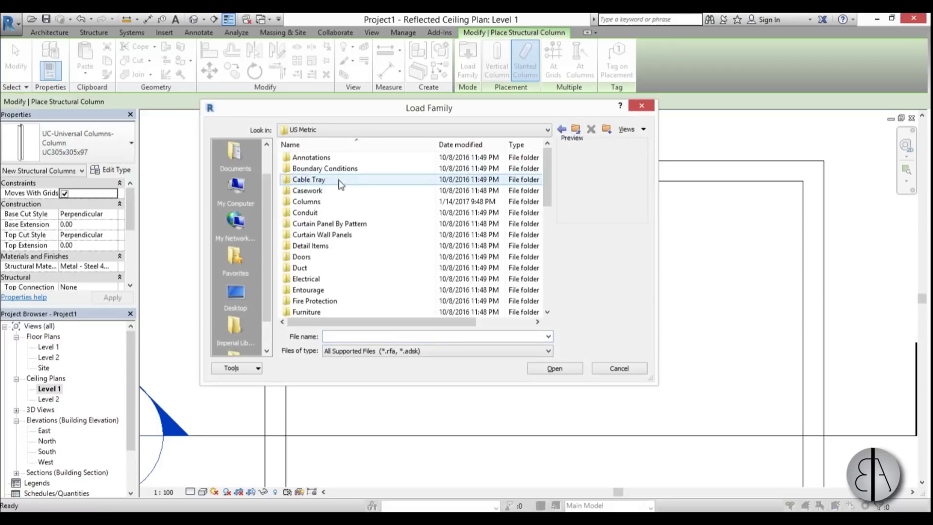
scroll(360, 224, down, 5)
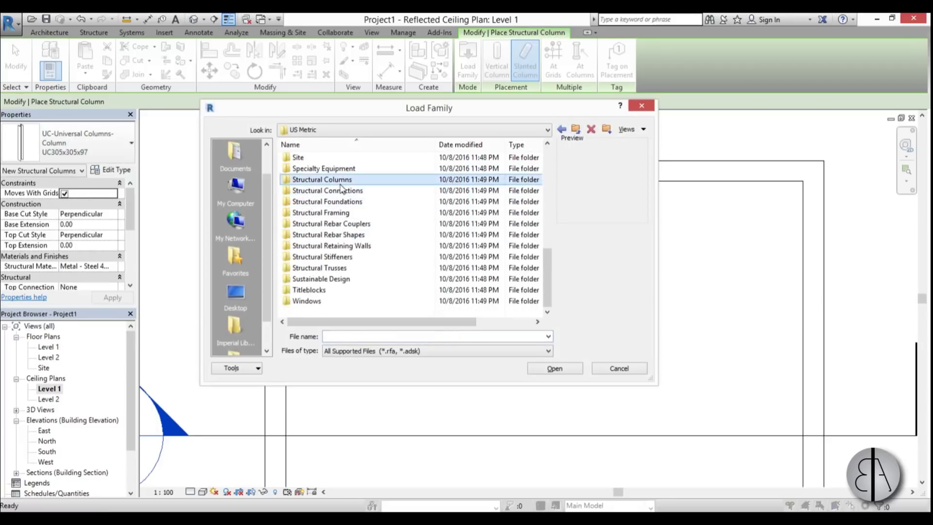
double_click(326, 180)
double_click(301, 201)
double_click(311, 202)
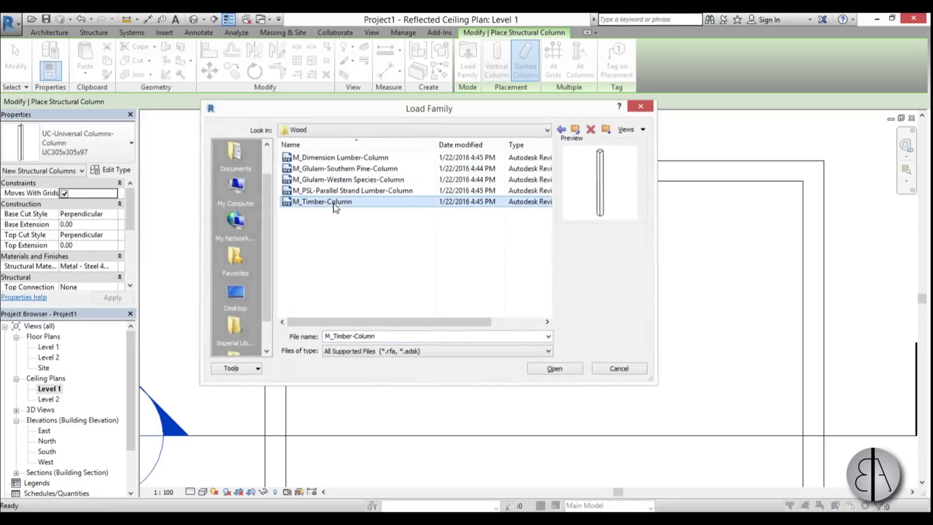
click(374, 264)
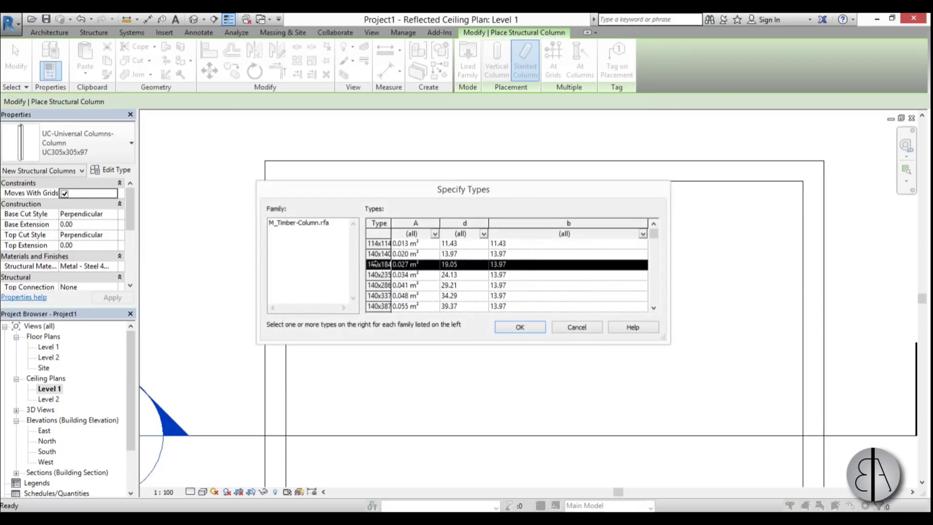
click(529, 326)
Duplicate the timber column type as 30x120, setting dimension b to 3 and d to match the type name
click(114, 171)
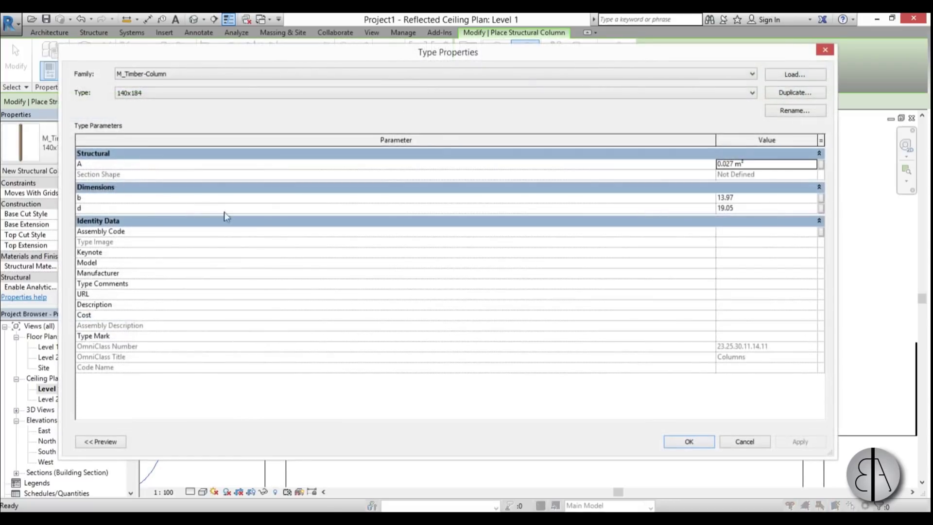
click(794, 93)
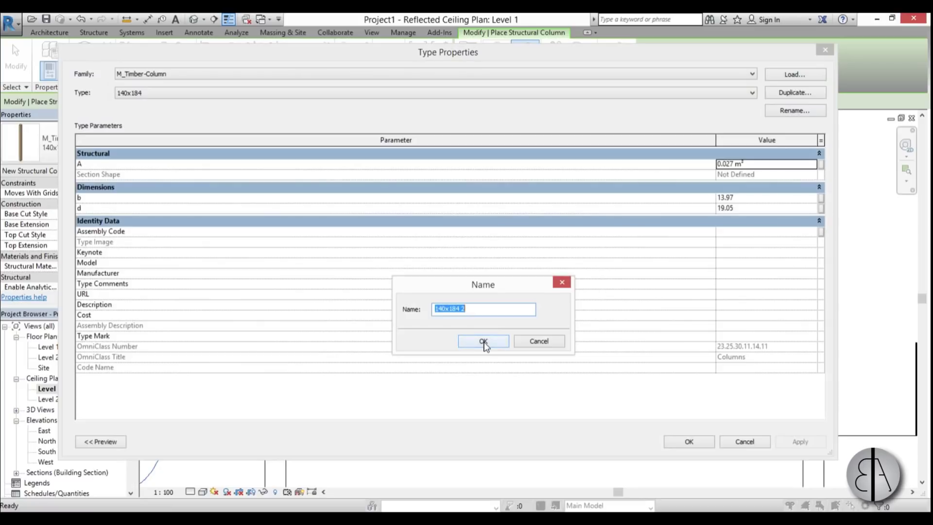
text(30x120)
click(483, 341)
click(767, 196)
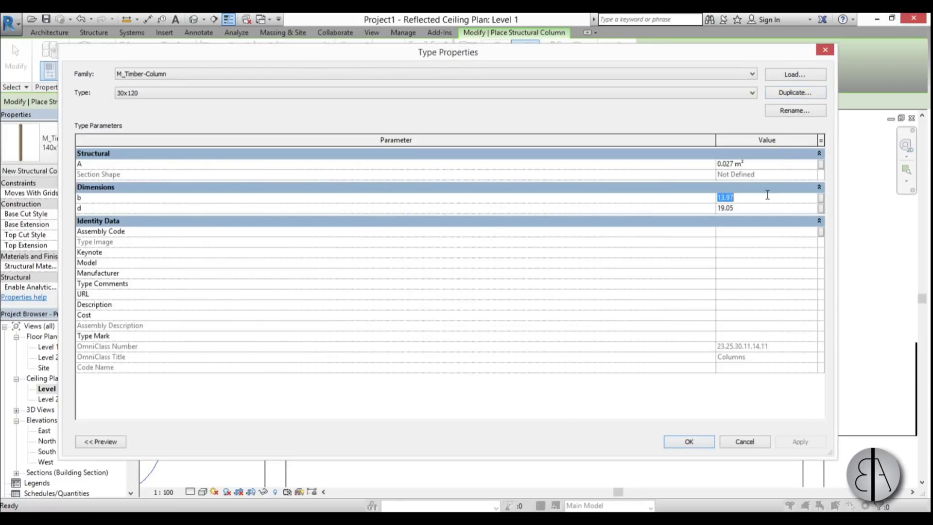
text(3)
click(765, 205)
click(684, 444)
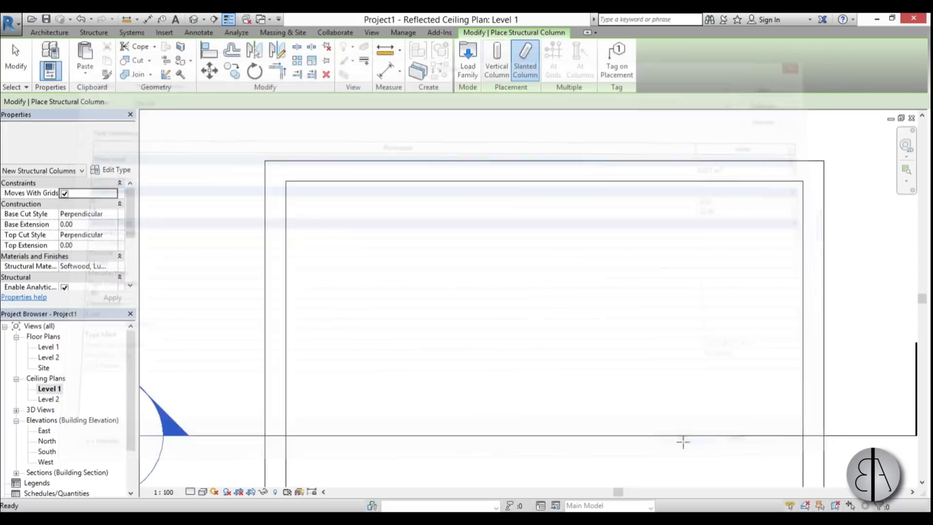
scroll(316, 226, down, 2)
scroll(440, 208, up, 3)
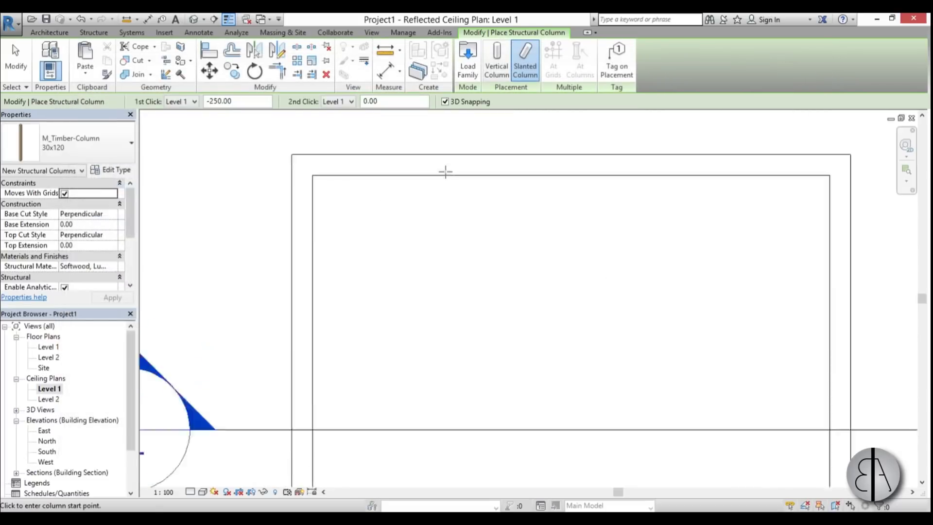
scroll(478, 192, down, 2)
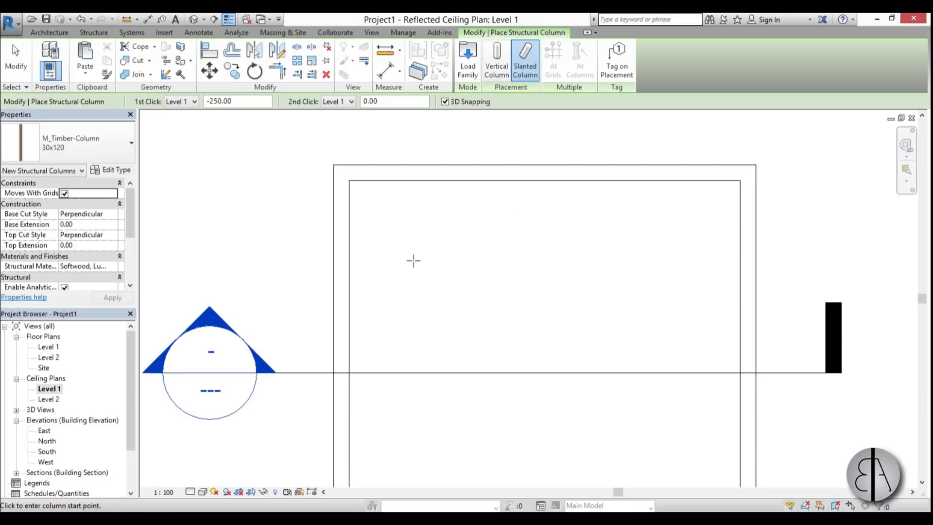
click(16, 59)
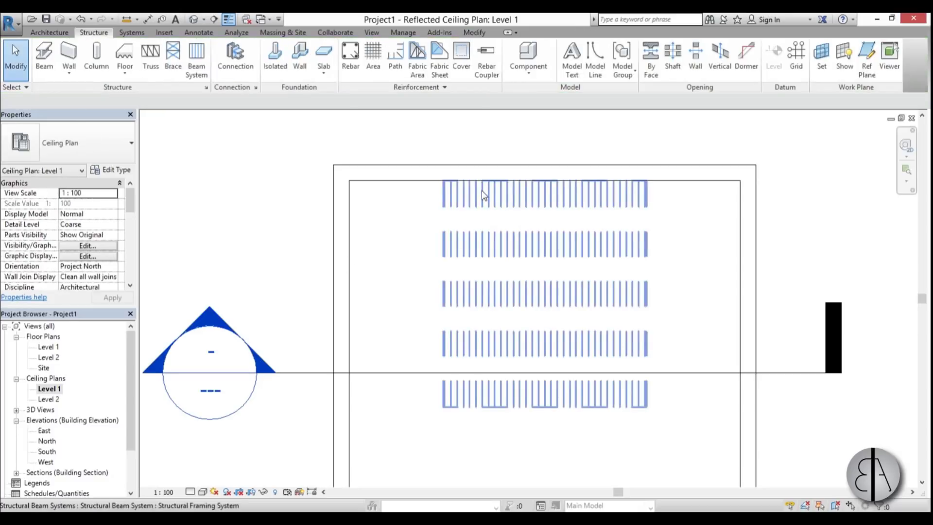
click(483, 195)
key(Delete)
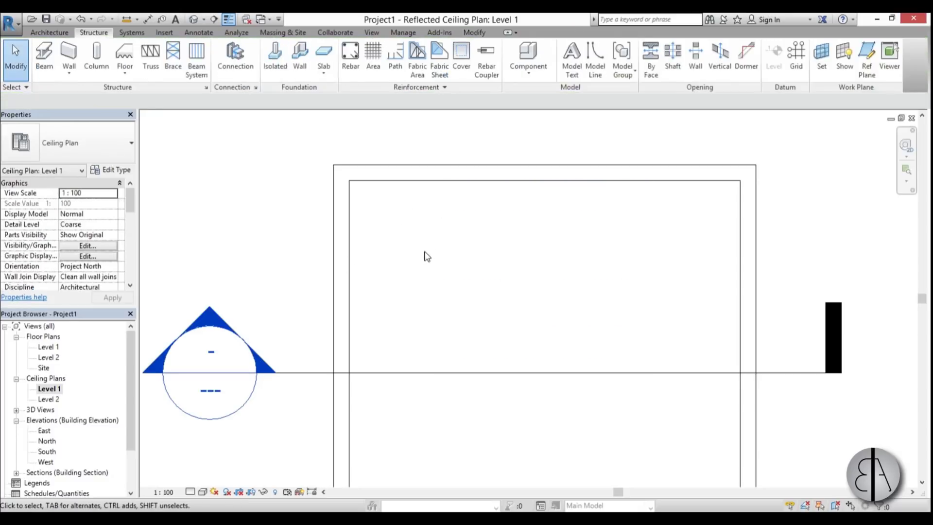
Turn on the Structural Framing model category in the visibility/graphic overrides of the Level 1 ceiling plan
key(v)
key(g)
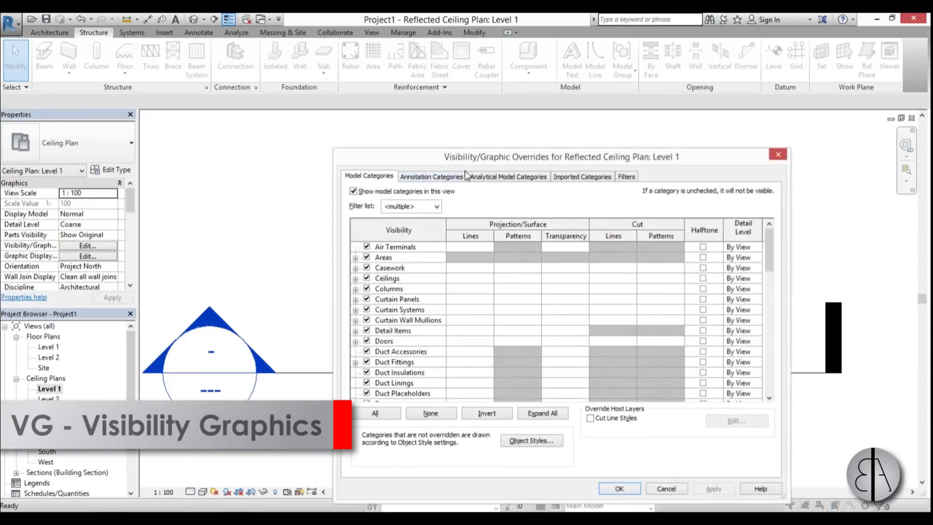
drag(452, 116, 450, 112)
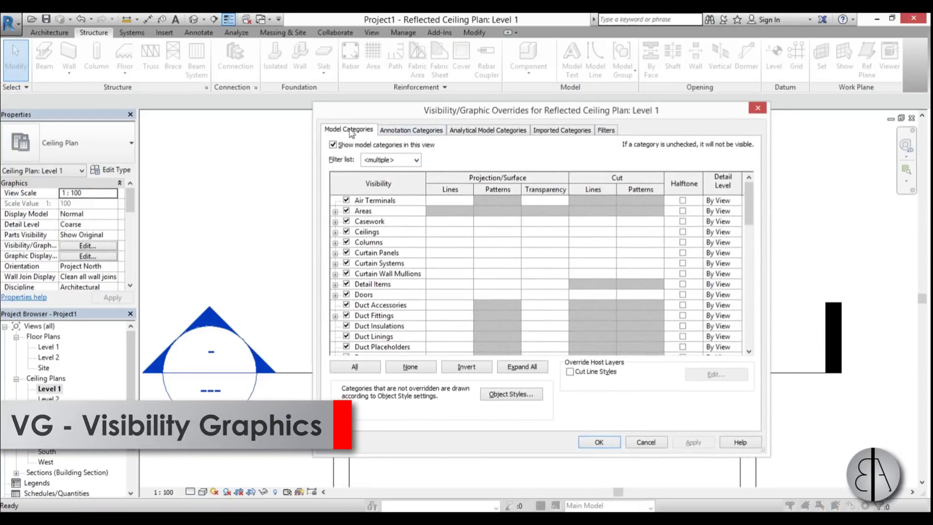
drag(749, 198, 750, 321)
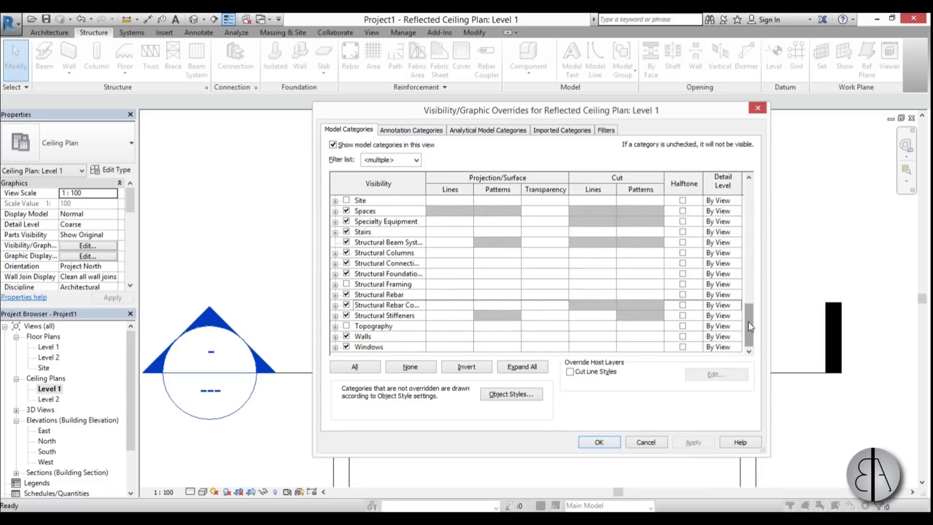
click(346, 284)
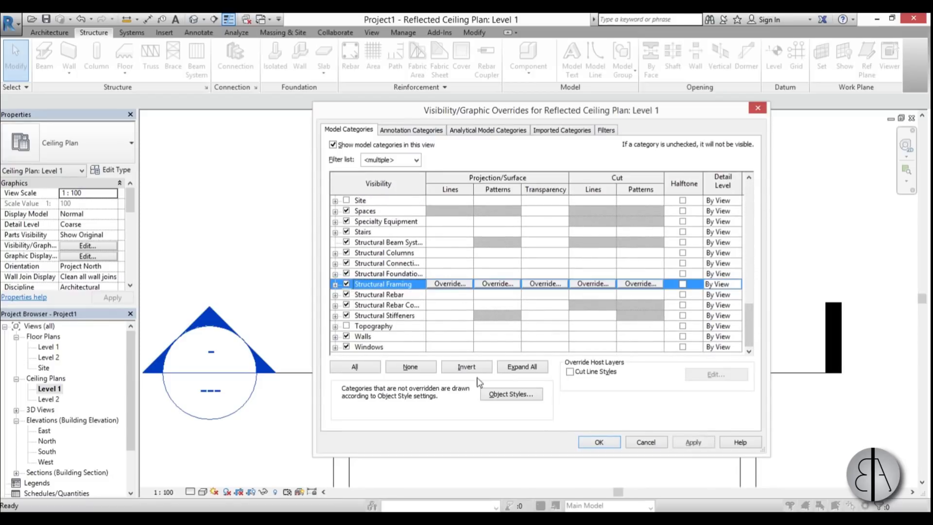
click(693, 442)
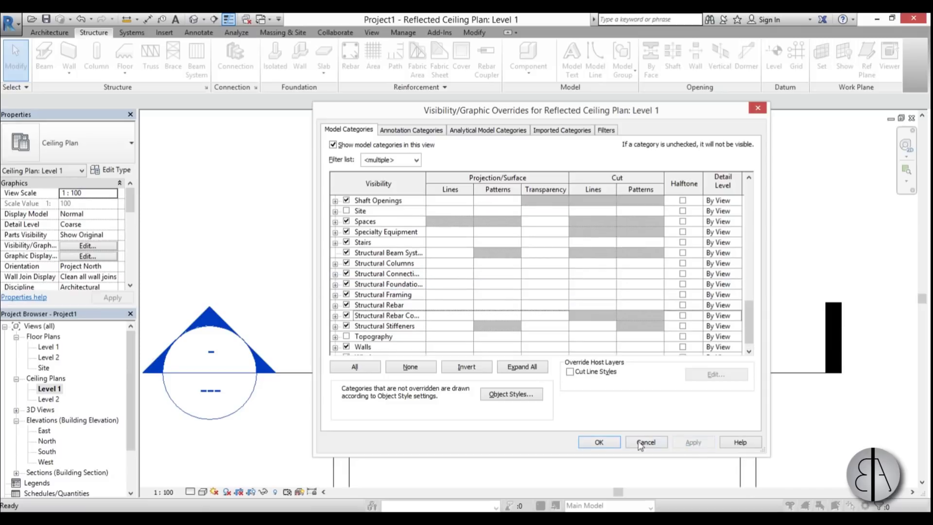
click(602, 441)
Set the Level 1 ceiling plan's detail level to Fine so the beams show their real width
scroll(456, 209, up, 3)
scroll(436, 150, down, 4)
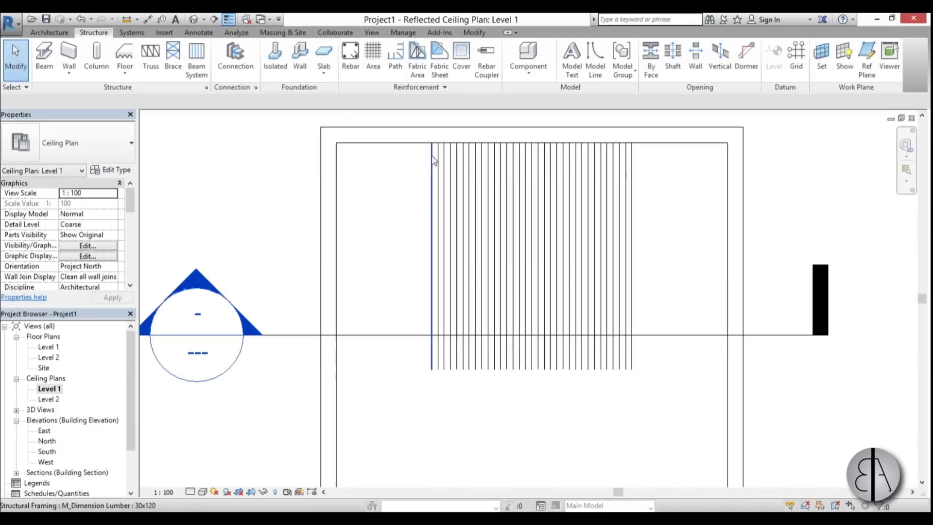
scroll(430, 291, up, 3)
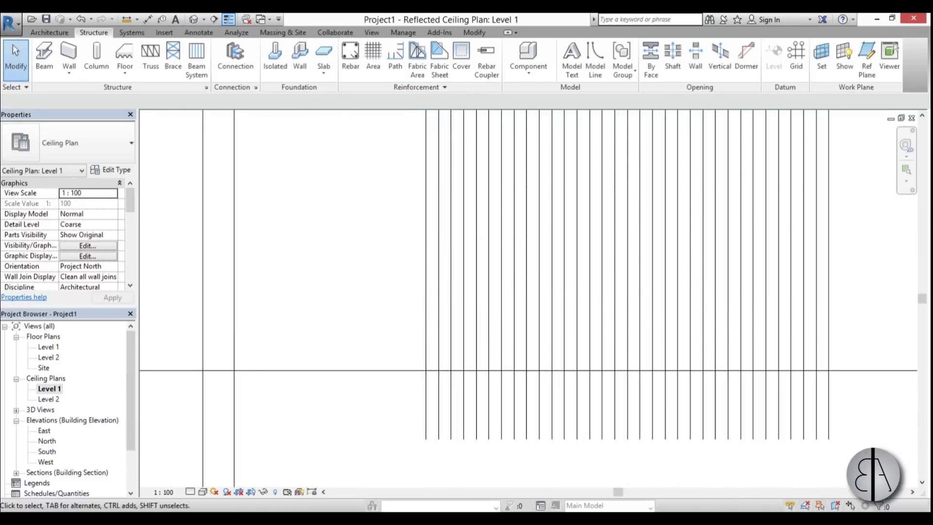
click(190, 491)
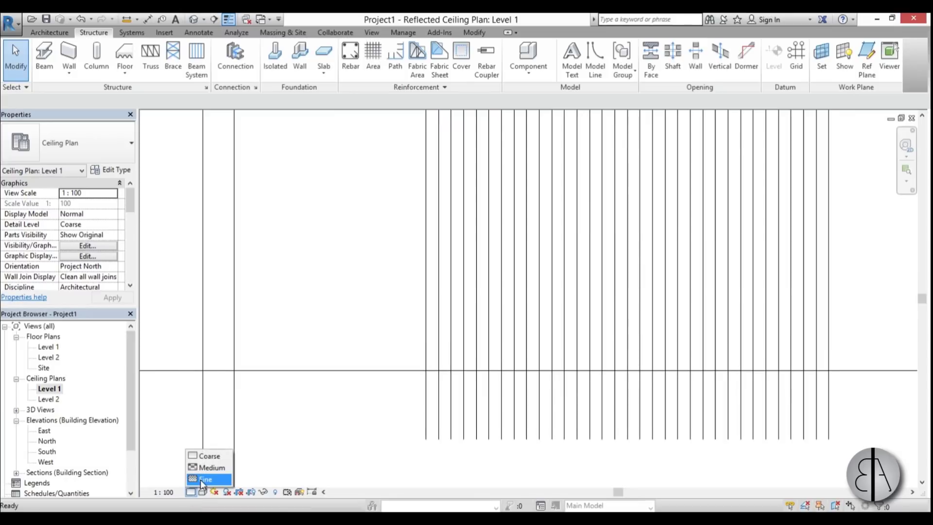
click(204, 478)
scroll(422, 406, down, 4)
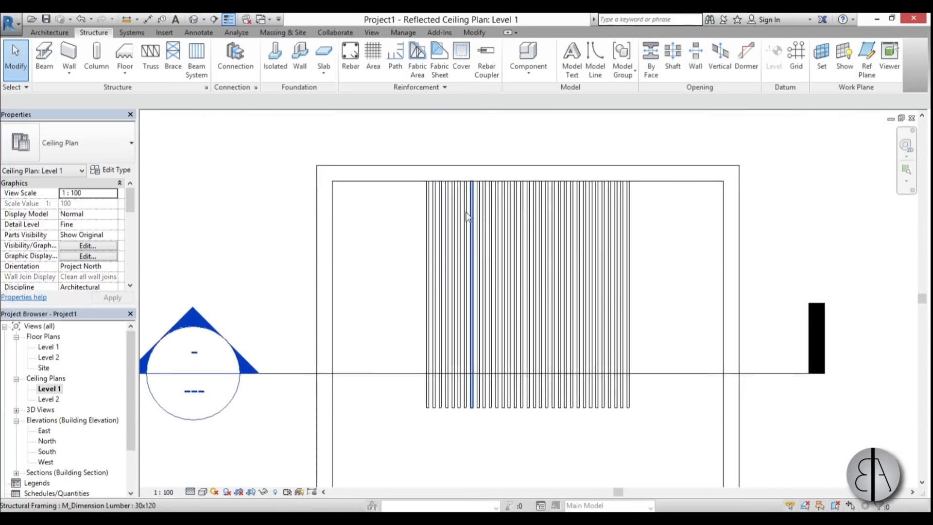
scroll(467, 216, up, 2)
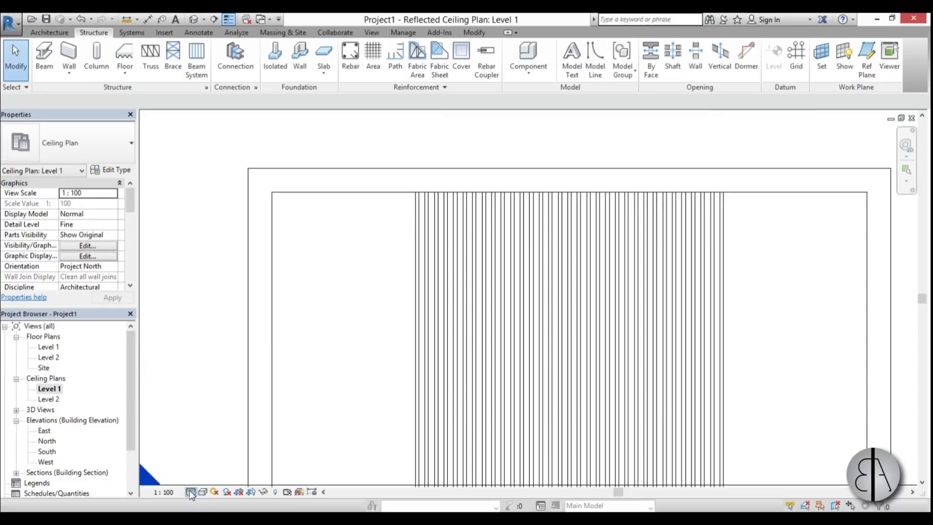
click(190, 491)
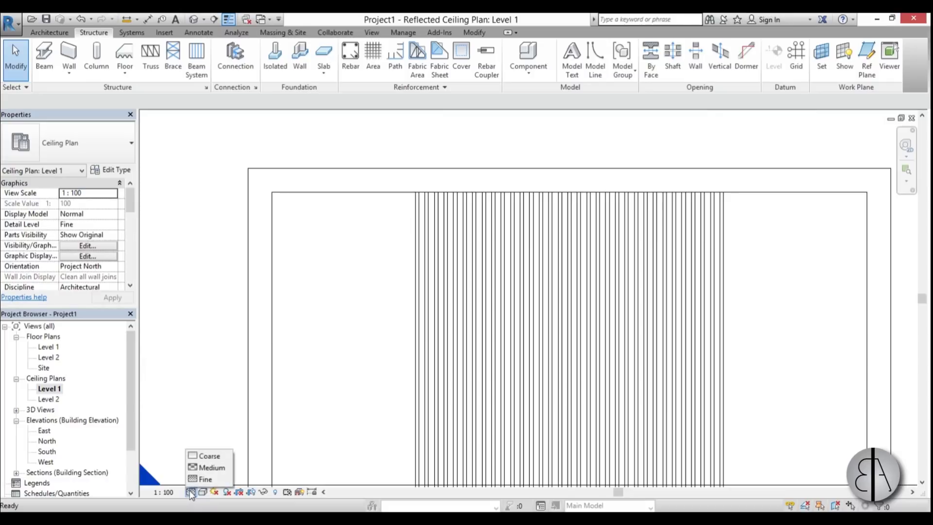
click(384, 243)
scroll(384, 254, down, 3)
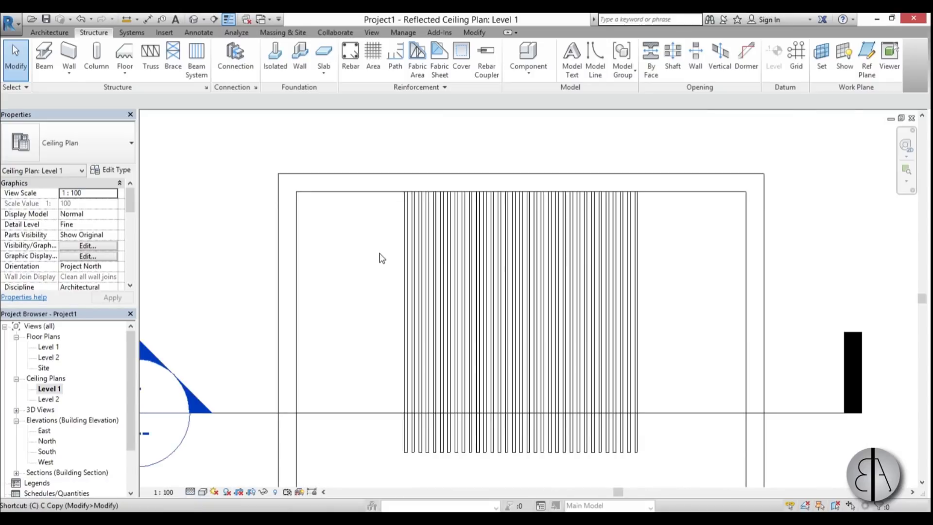
Set up placement of the 30x120 timber column as a vertical column with its height reaching Level 2
key(l)
scroll(383, 204, up, 2)
scroll(416, 200, up, 1)
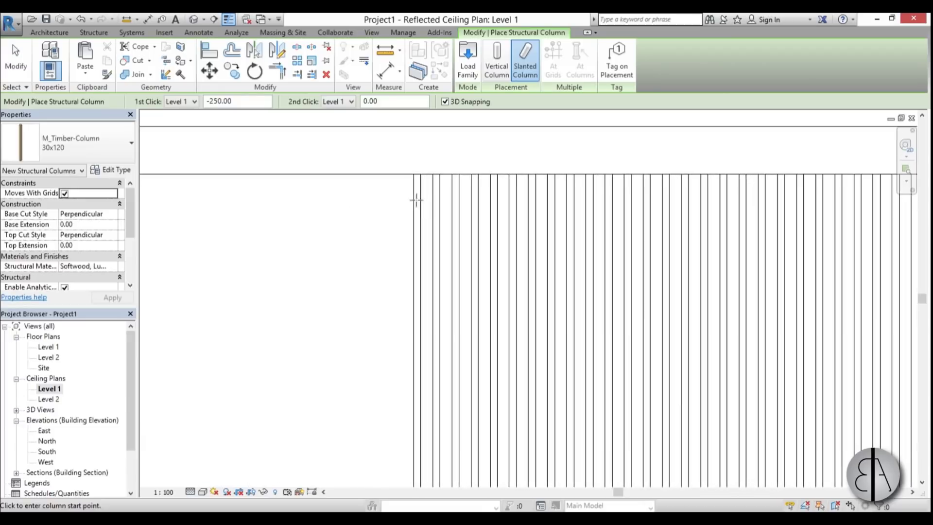
click(501, 68)
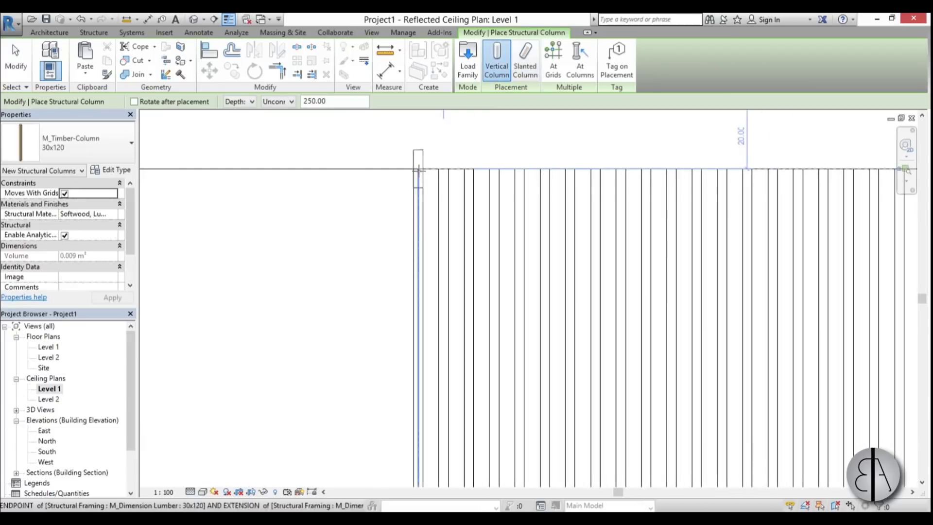
click(247, 102)
click(236, 122)
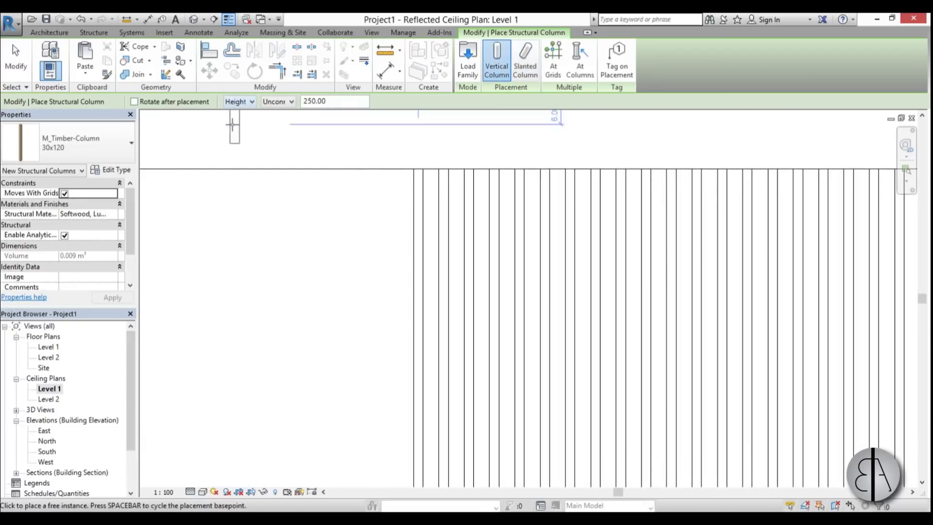
click(284, 101)
click(279, 123)
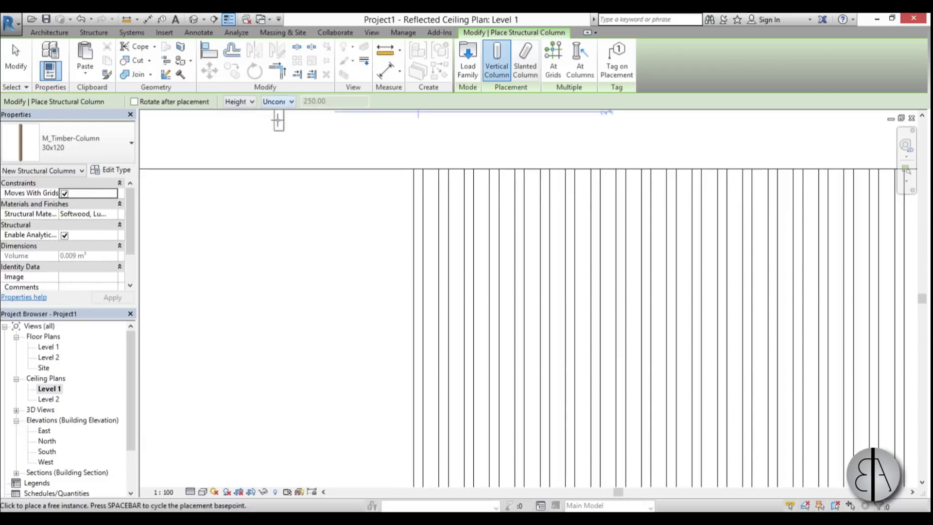
Place one 30x120 timber column centred on the first beam at its upper end, against the wall, and end placement
scroll(417, 188, up, 5)
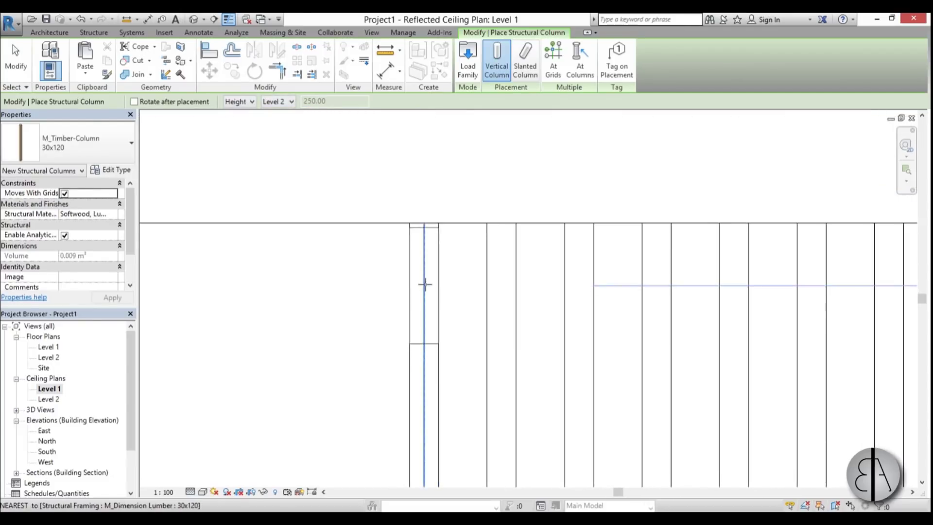
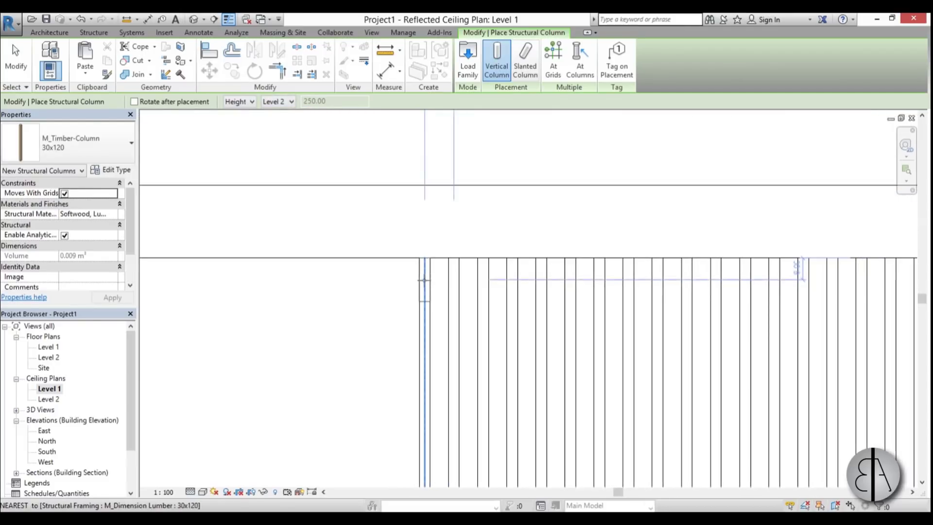
click(424, 280)
scroll(329, 298, down, 2)
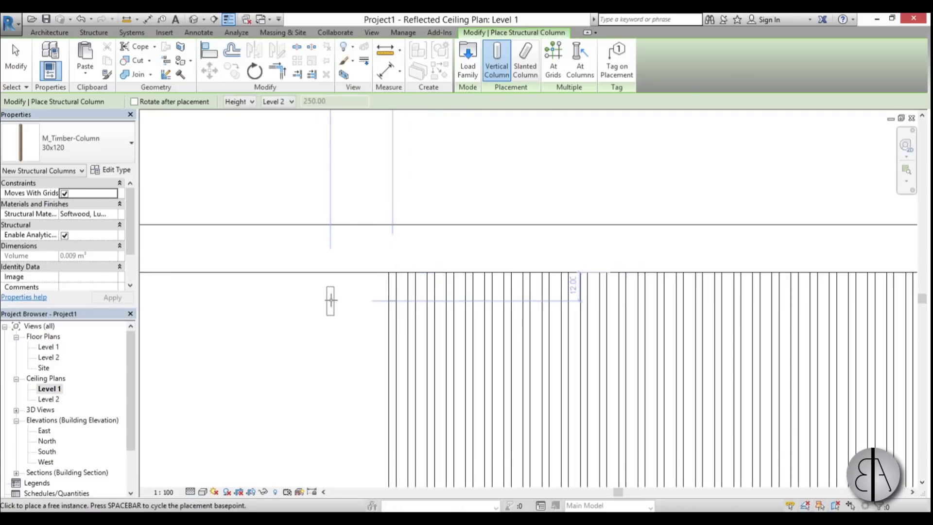
key(Escape)
key(Escape)
scroll(392, 300, down, 3)
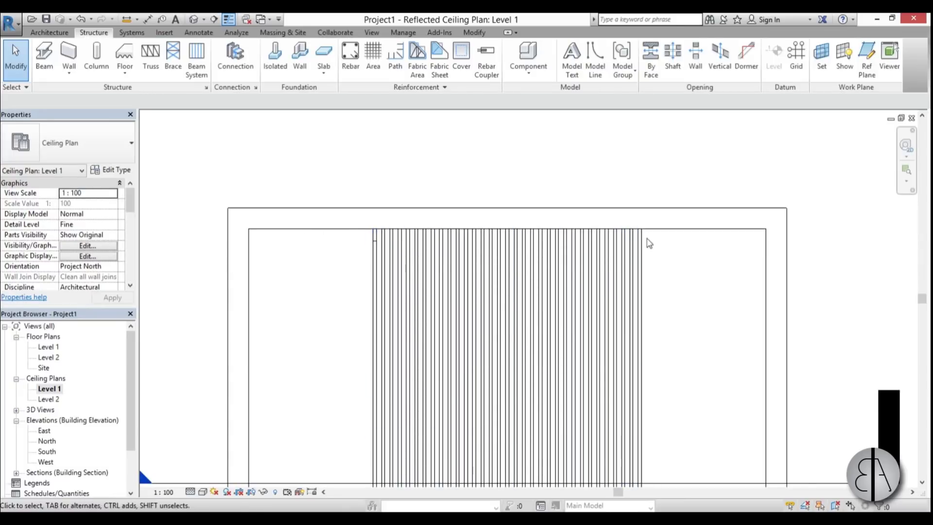
scroll(639, 236, down, 2)
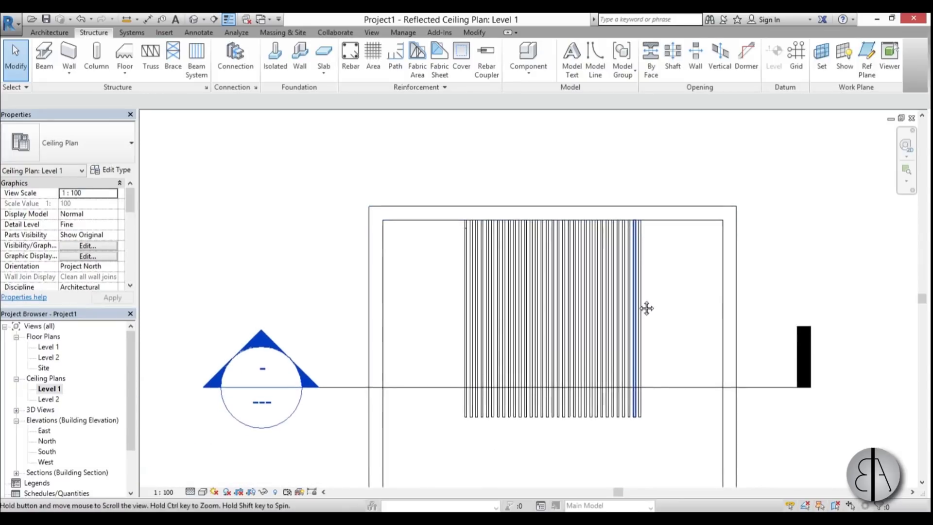
Check the number of structural framing joists in the beam system by selecting it and filtering the selection by category
scroll(645, 231, up, 3)
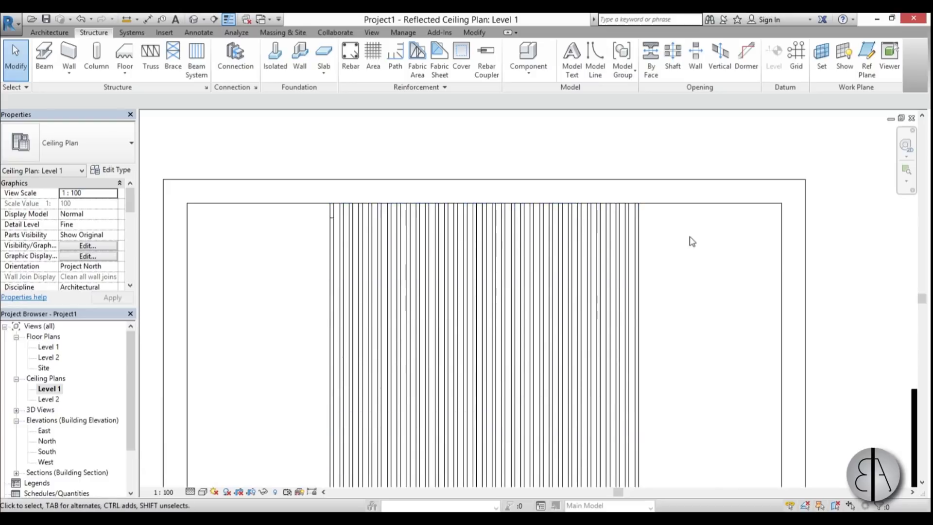
drag(689, 236, 314, 245)
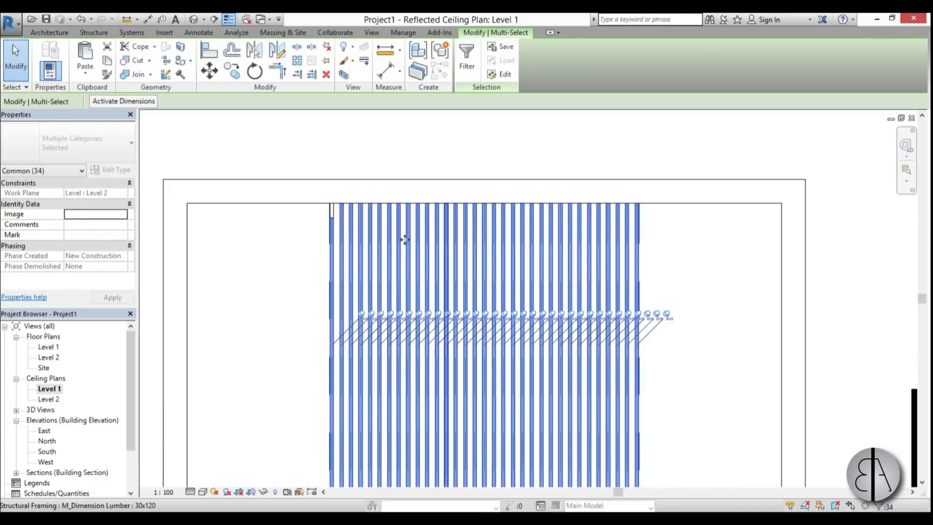
click(465, 75)
drag(496, 217, 472, 166)
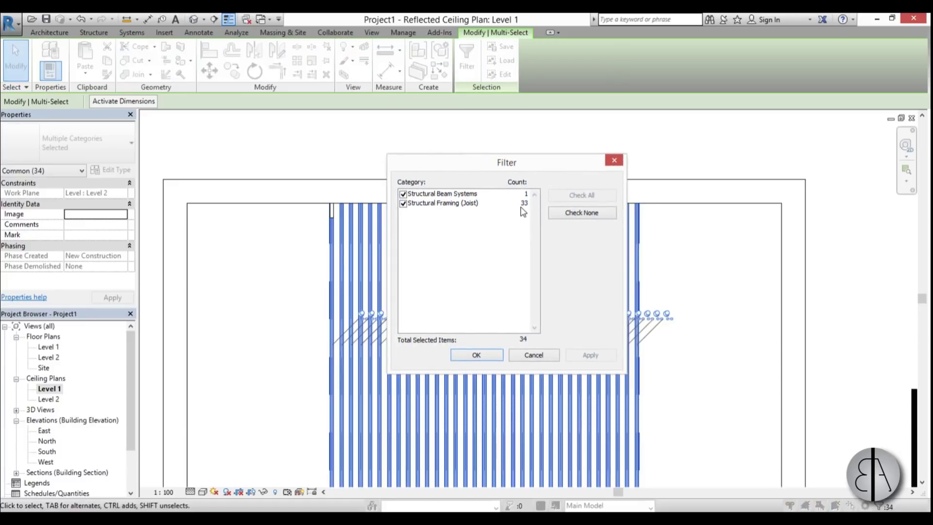
click(474, 356)
key(Escape)
Set up a linear array of the 30x120 timber column with 33 items, with the move defining the last item
scroll(336, 237, up, 3)
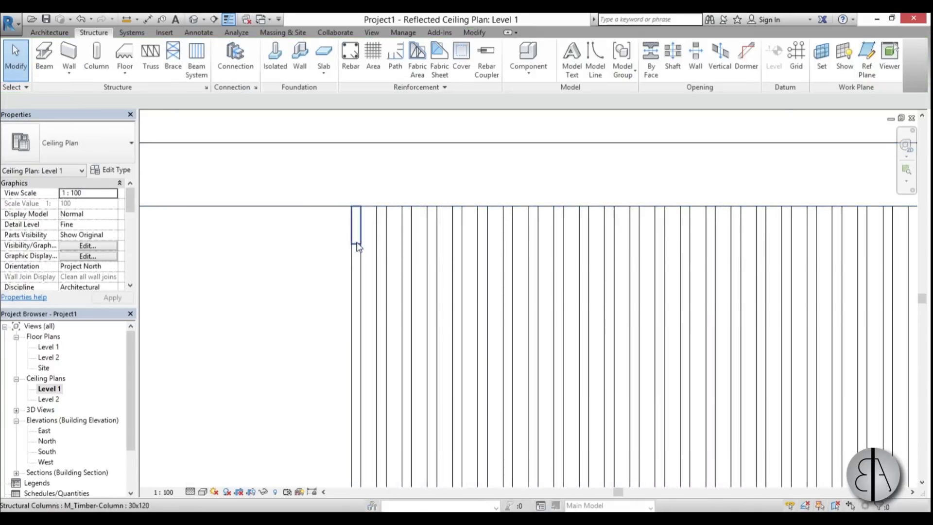
click(355, 242)
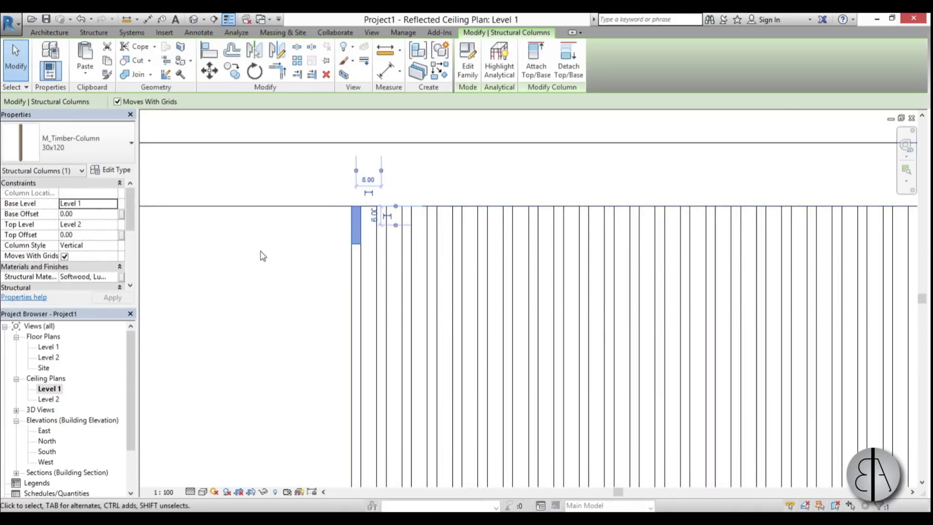
key(a)
key(r)
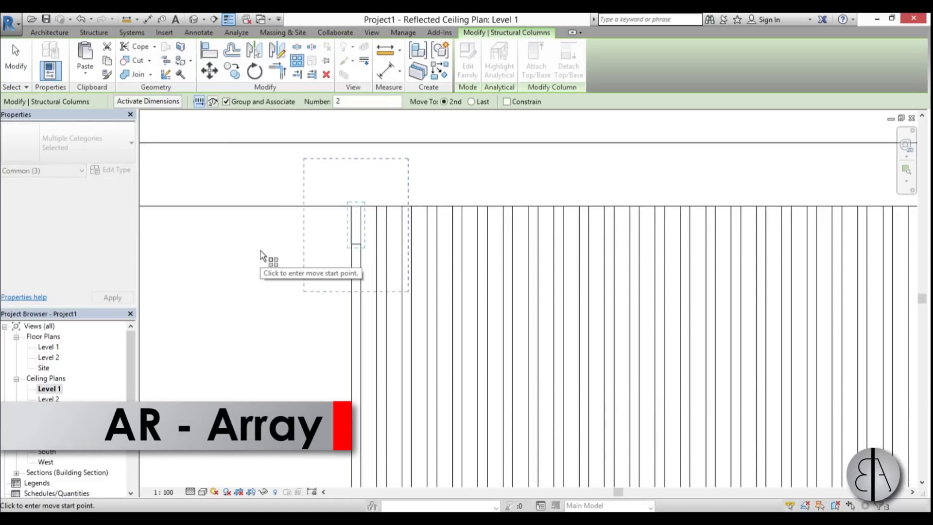
double_click(343, 101)
text(33)
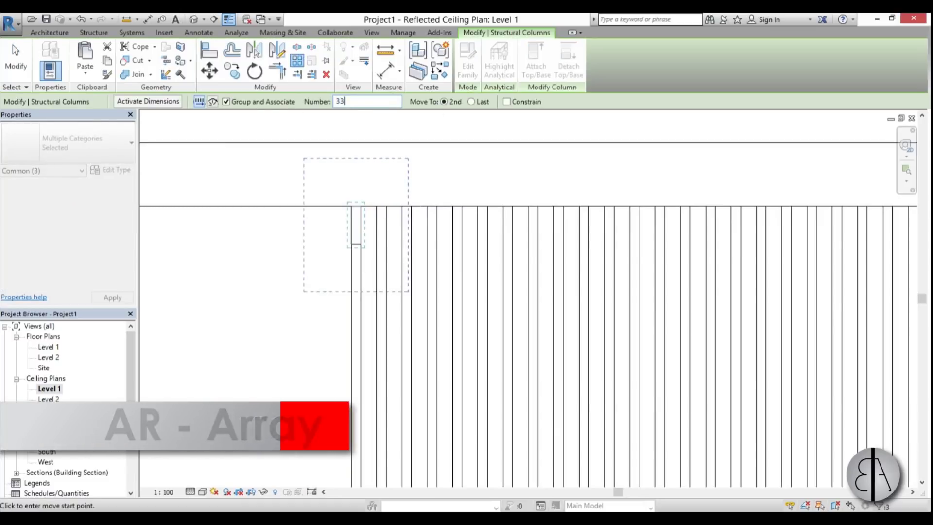
scroll(354, 229, down, 2)
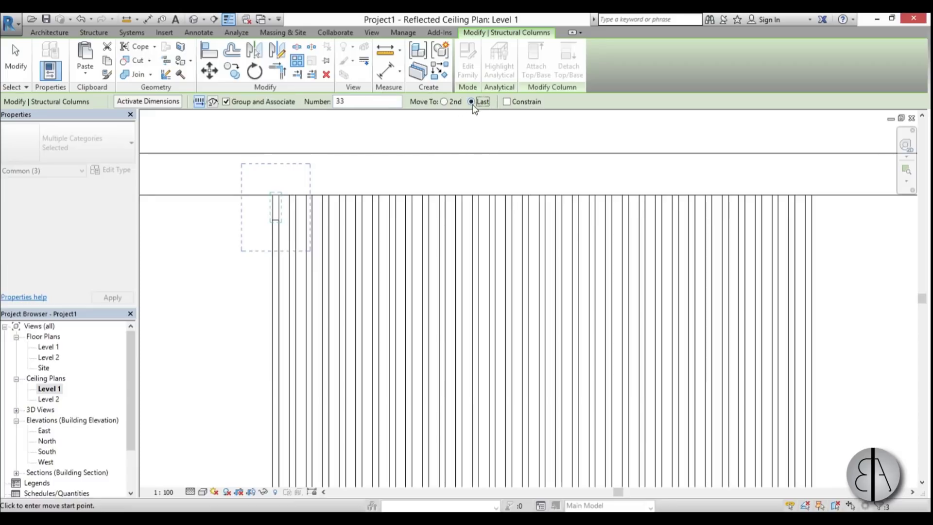
scroll(287, 189, up, 2)
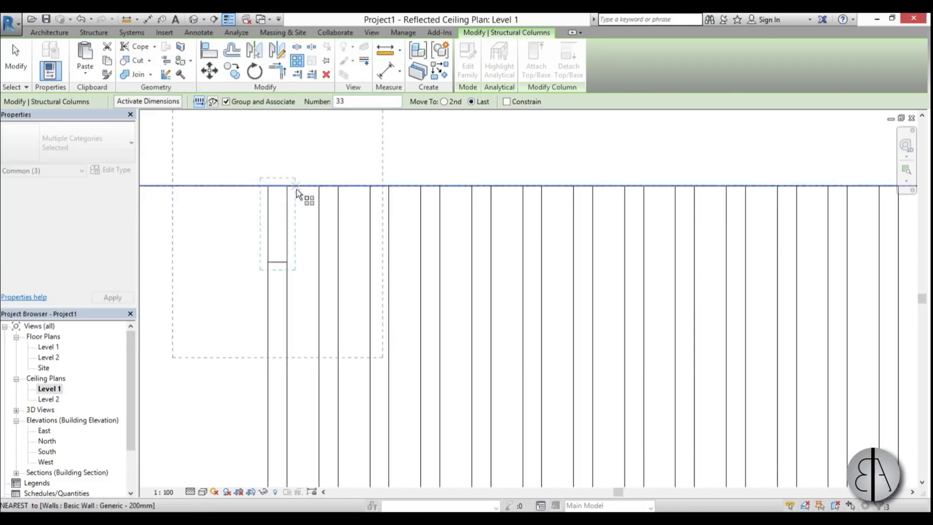
Array the column along the wall from the first beam's upper corner to the matching corner of the last beam, keeping the count
click(290, 186)
scroll(286, 190, down, 3)
scroll(256, 255, down, 2)
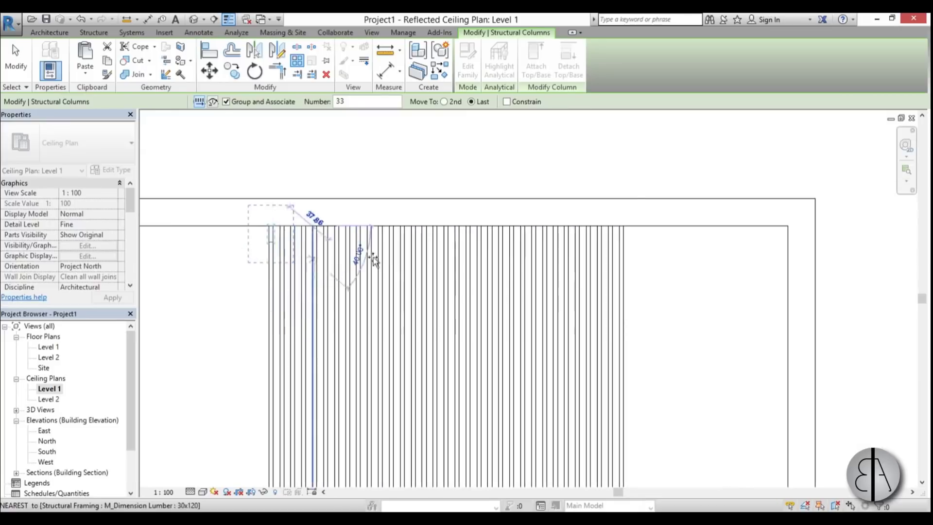
scroll(626, 228, up, 3)
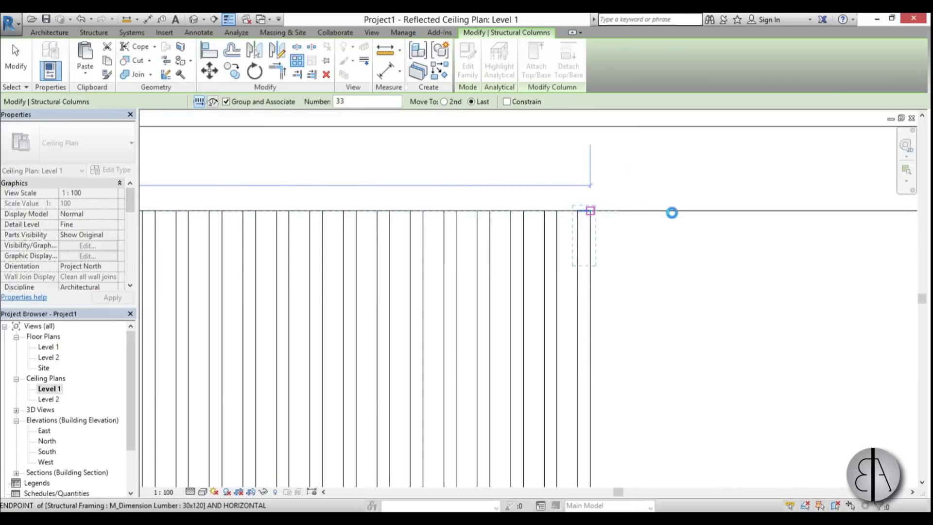
scroll(670, 198, down, 3)
scroll(670, 199, up, 2)
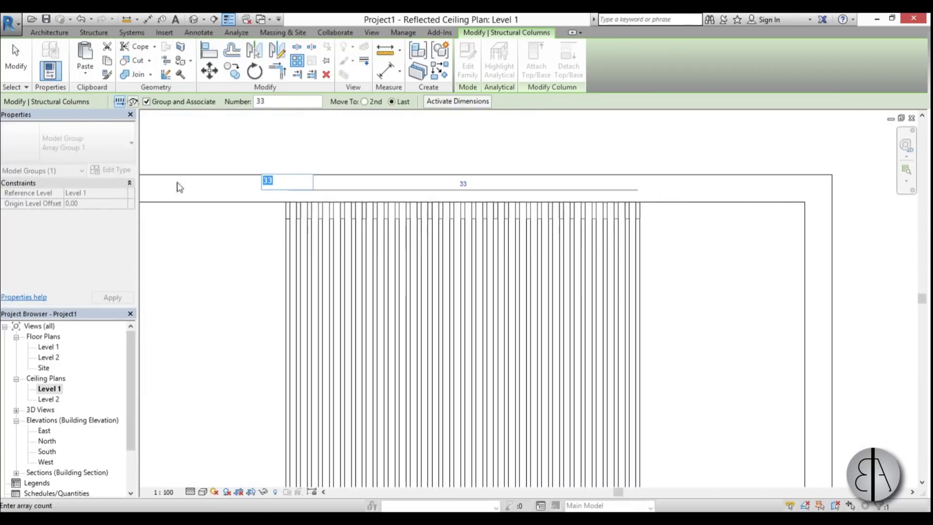
key(Escape)
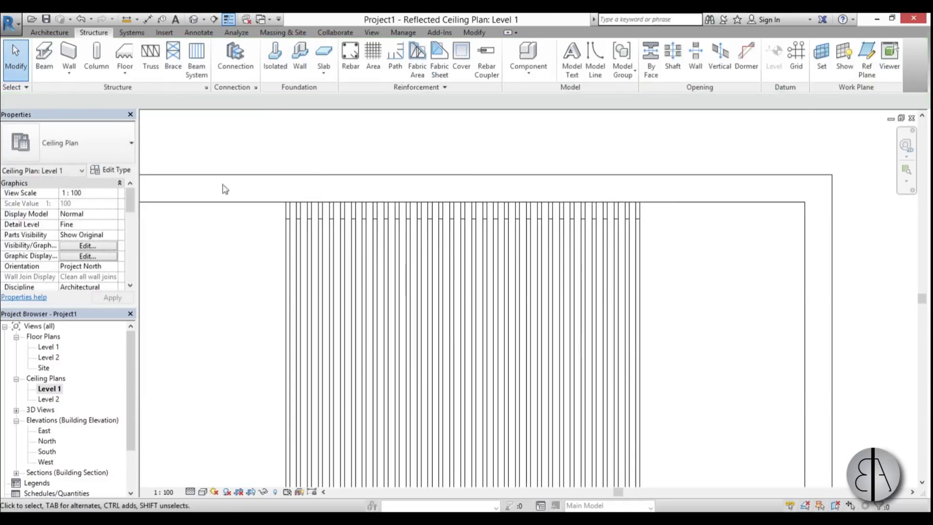
Open the Section 1 view, set its detail level to Fine and inspect how the beams and columns line up
scroll(292, 214, up, 3)
scroll(282, 219, down, 5)
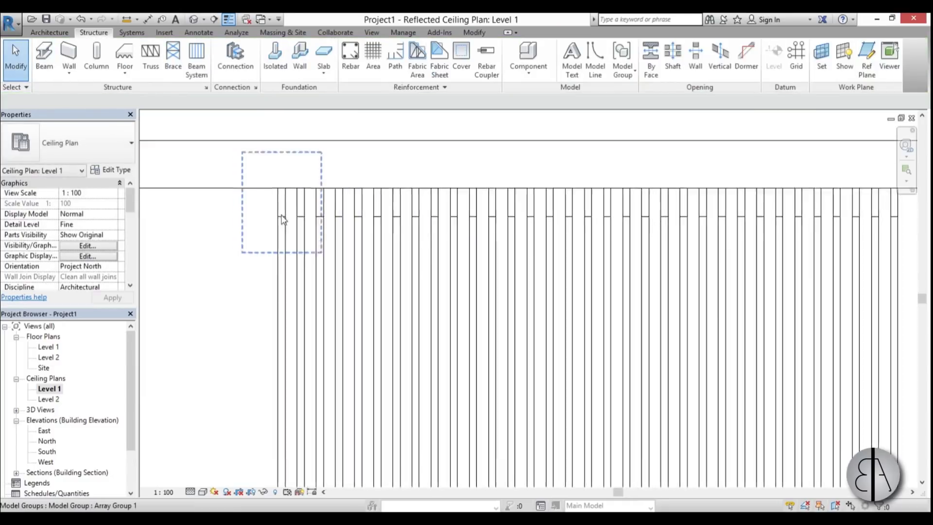
double_click(220, 271)
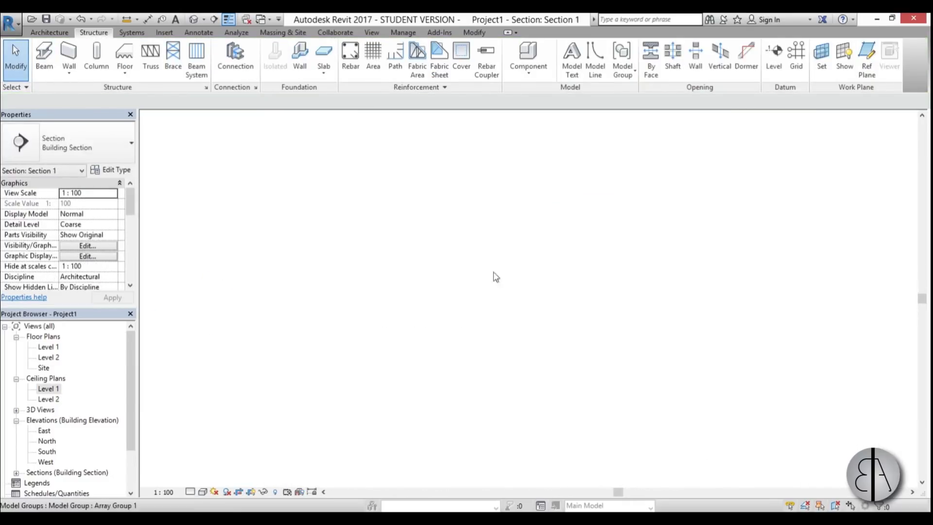
scroll(486, 252, up, 5)
scroll(457, 193, down, 4)
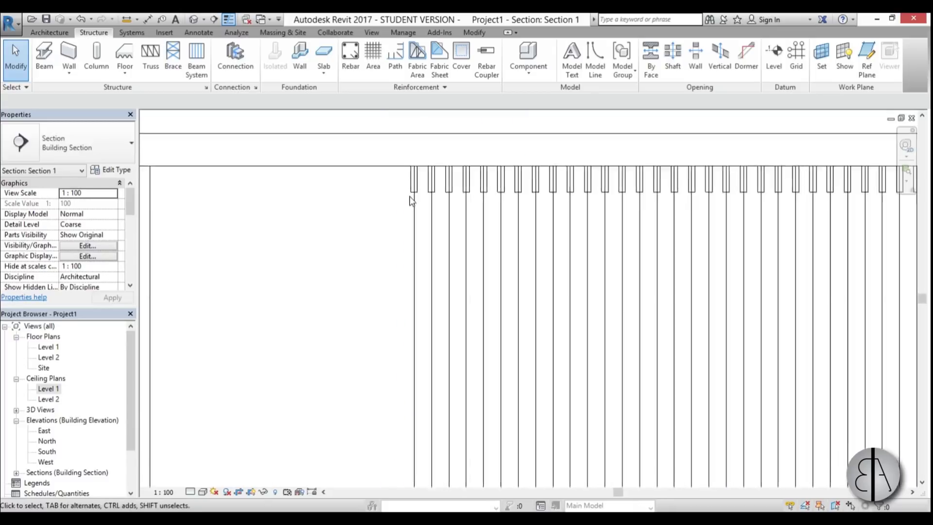
click(190, 492)
click(205, 479)
scroll(430, 191, down, 4)
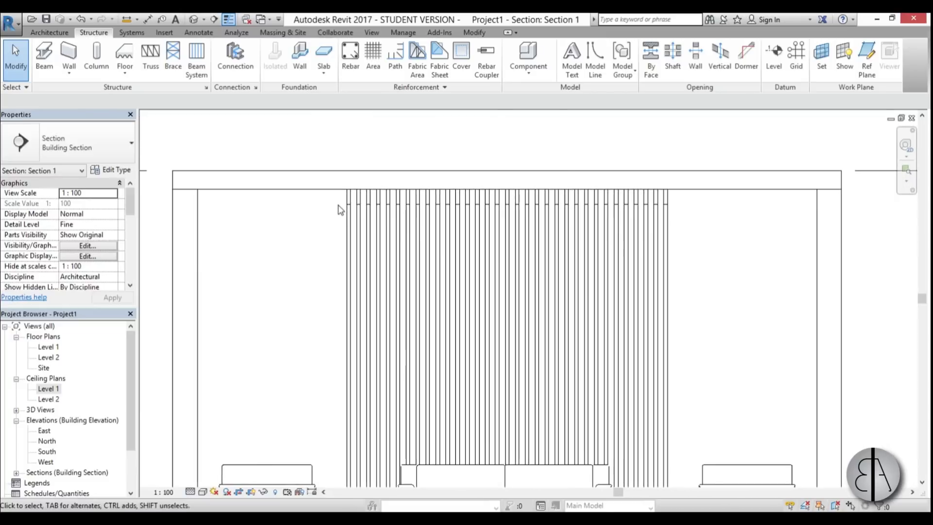
scroll(670, 299, up, 2)
middle_drag(670, 300, 575, 214)
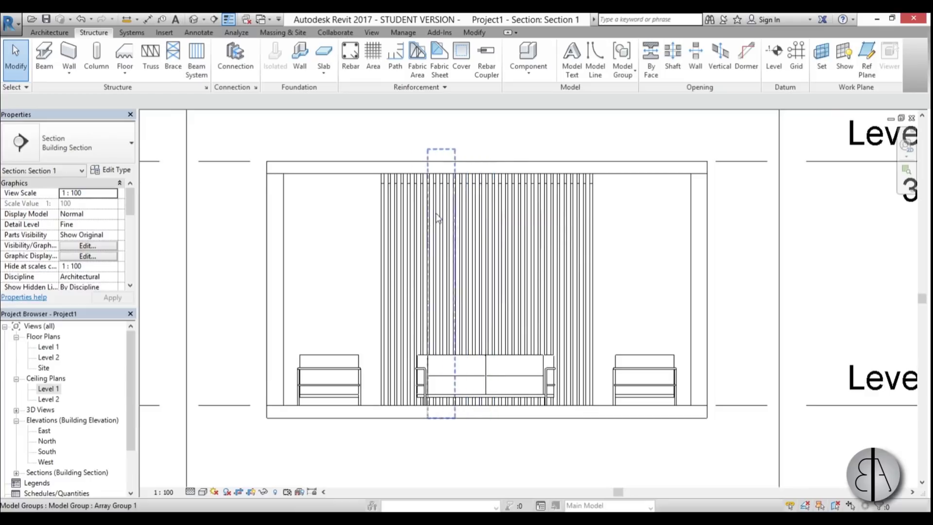
middle_drag(379, 221, 380, 214)
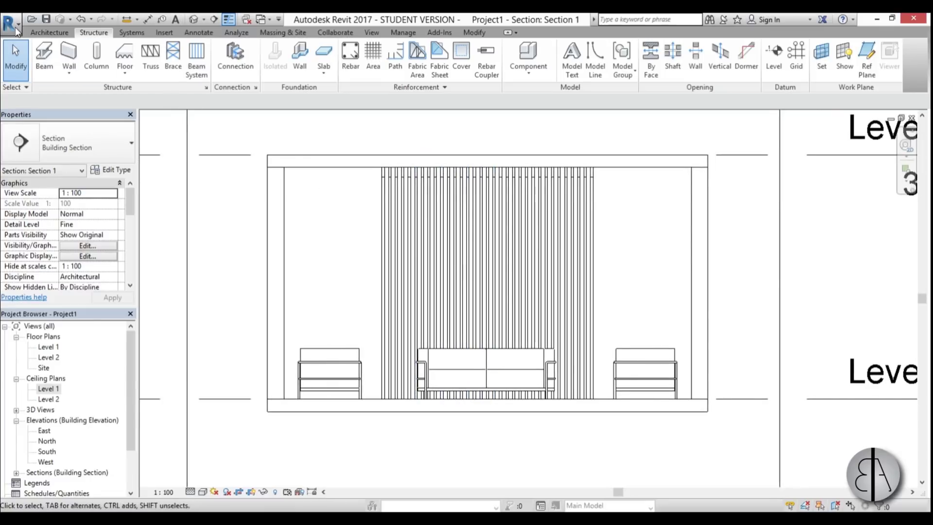
Create a new family from the Metric Generic Model face based template
click(15, 26)
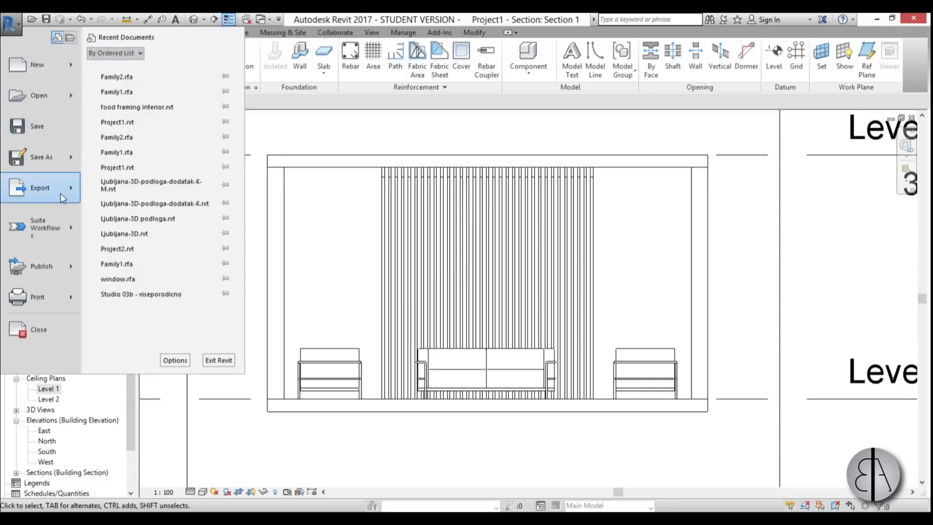
mouse_move(49, 69)
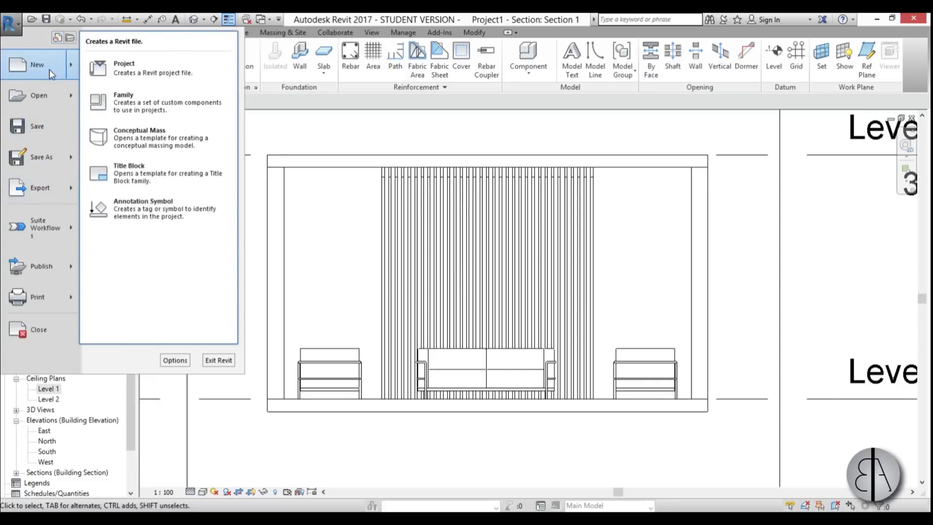
click(124, 102)
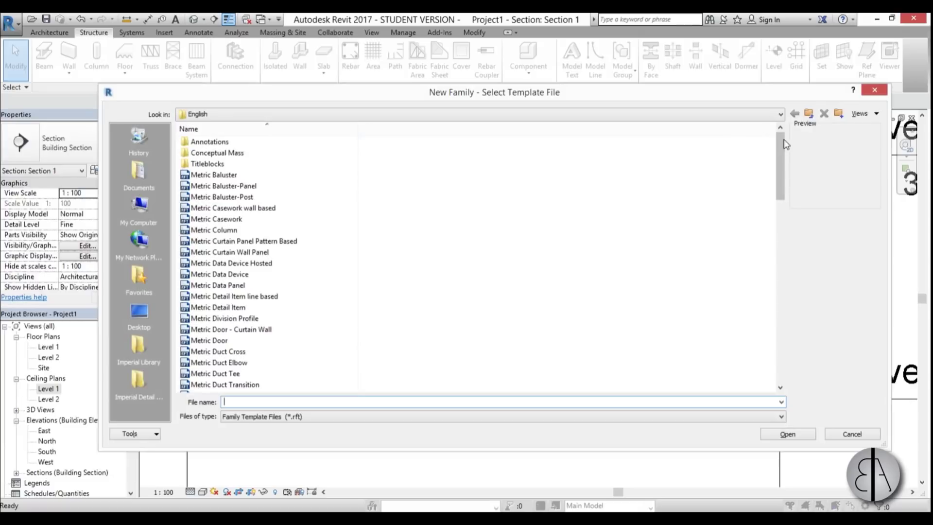
drag(784, 141, 782, 217)
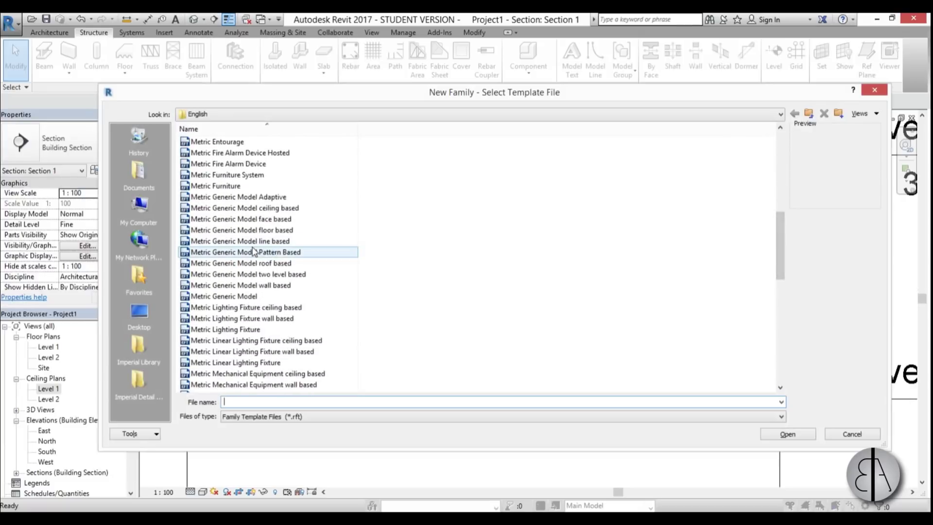
double_click(241, 219)
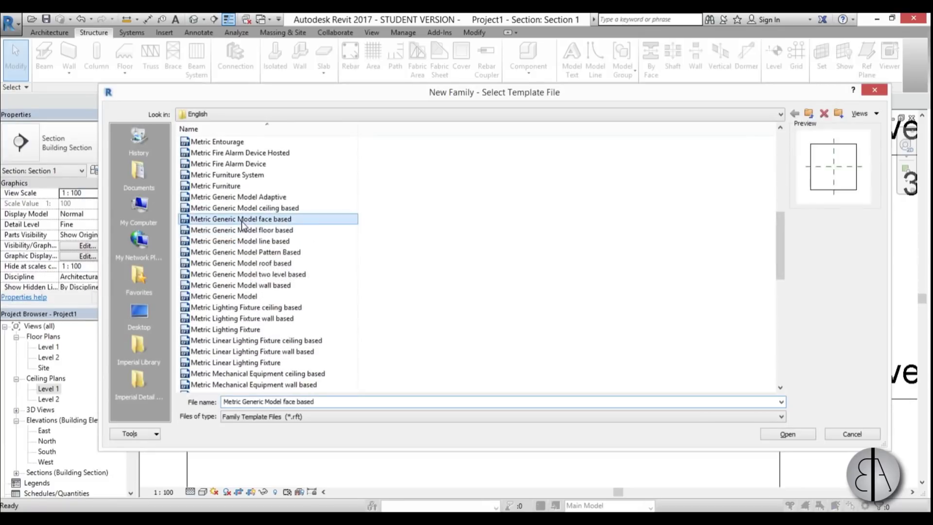
scroll(502, 305, up, 3)
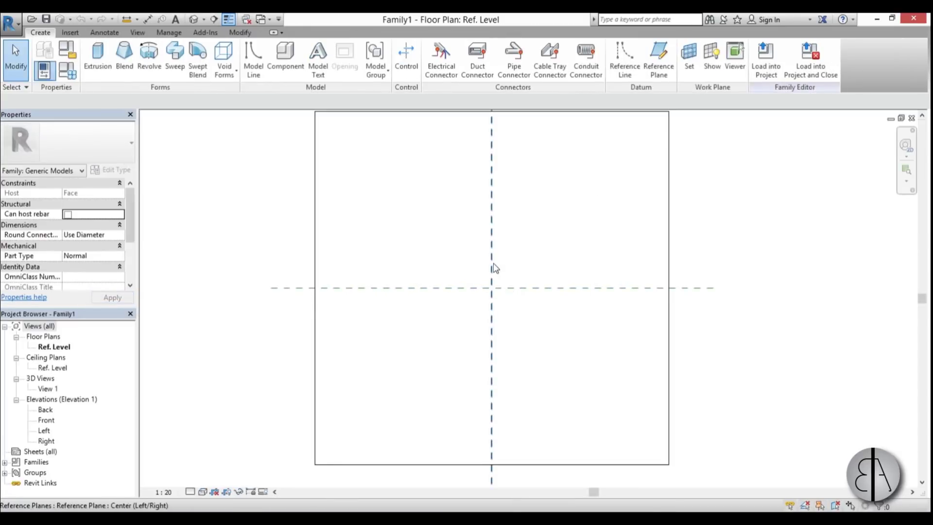
click(491, 258)
click(554, 239)
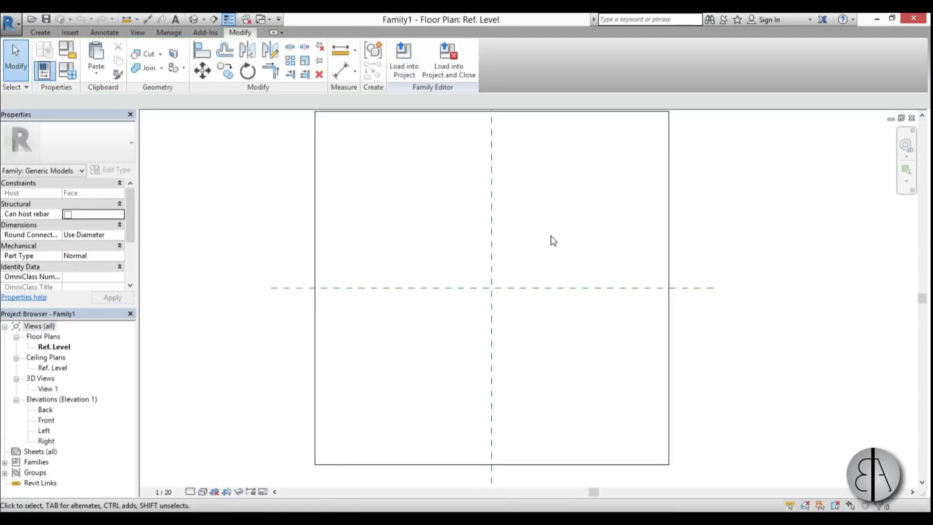
key(r)
key(p)
click(424, 226)
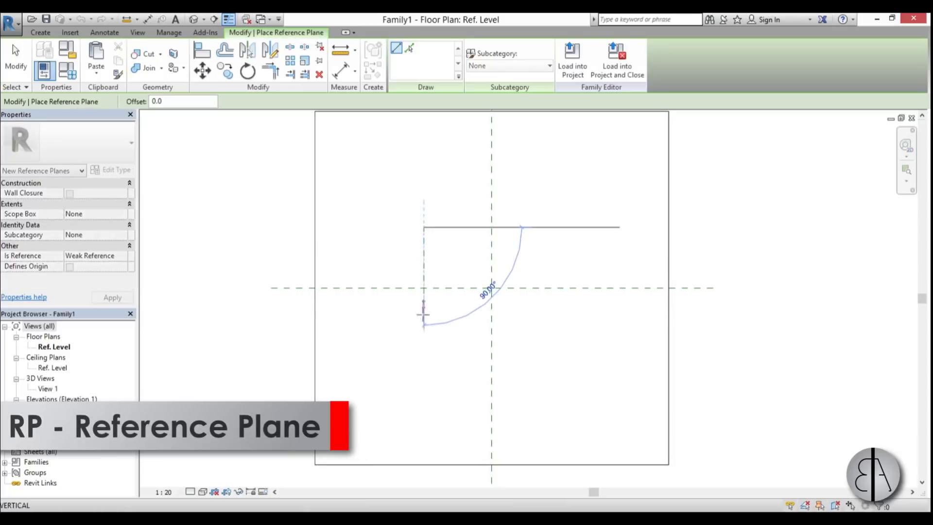
click(421, 340)
key(Escape)
key(Escape)
click(424, 316)
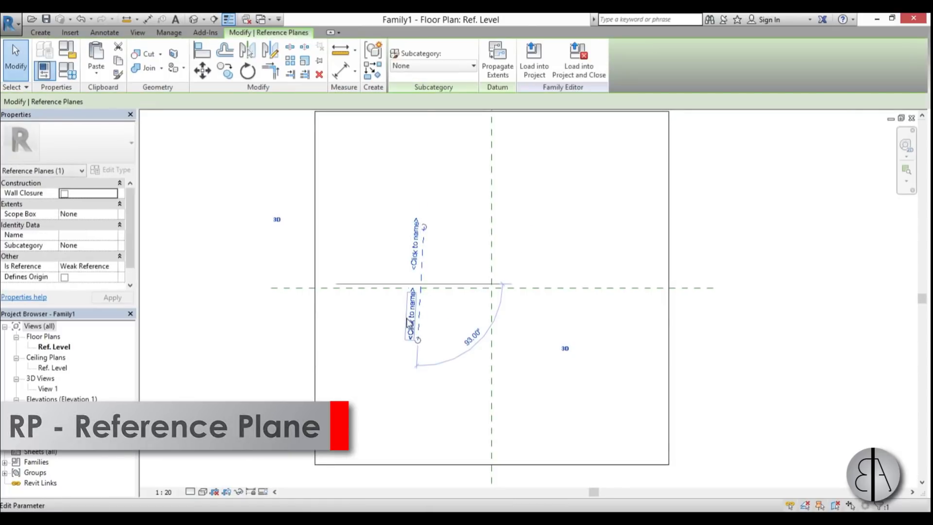
key(Delete)
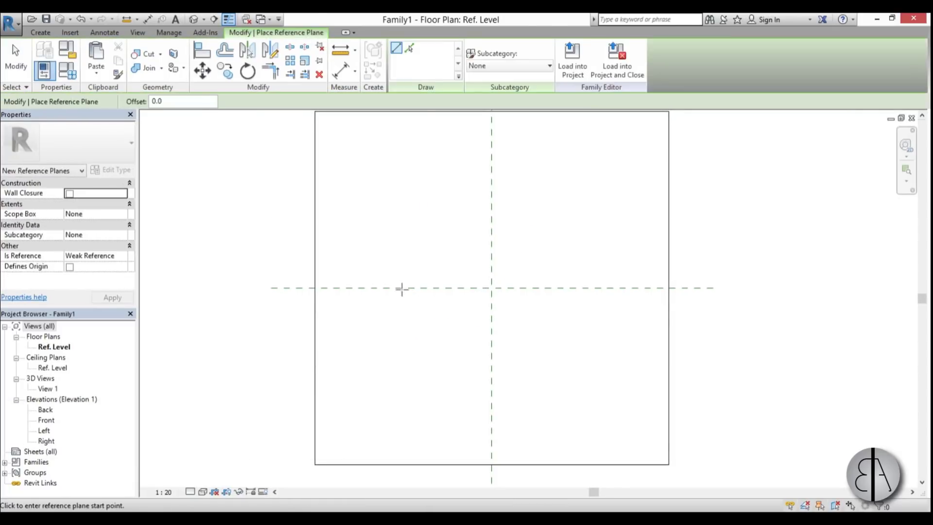
Draw a vertical reference plane left of the Center (Left/Right) plane and set its distance from that plane to 500
click(403, 234)
click(403, 340)
key(Escape)
key(Escape)
click(402, 311)
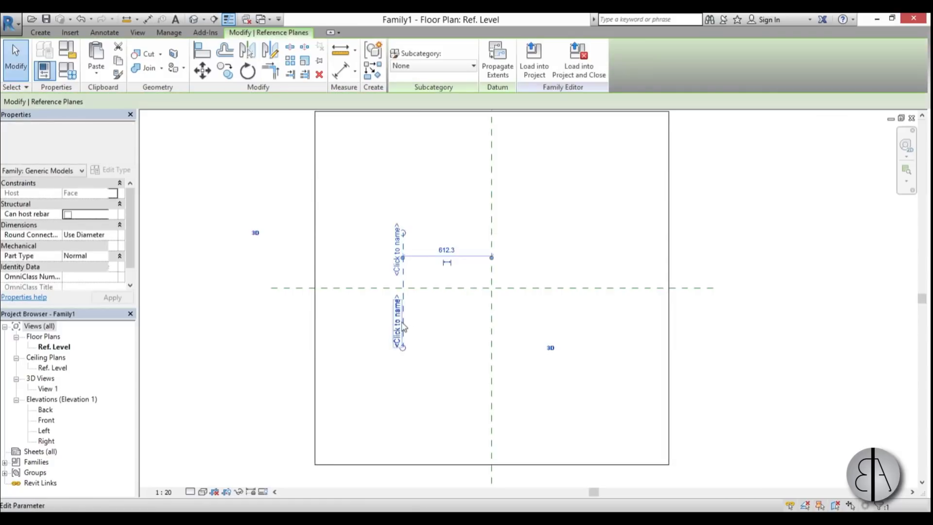
click(443, 246)
text(500)
click(443, 170)
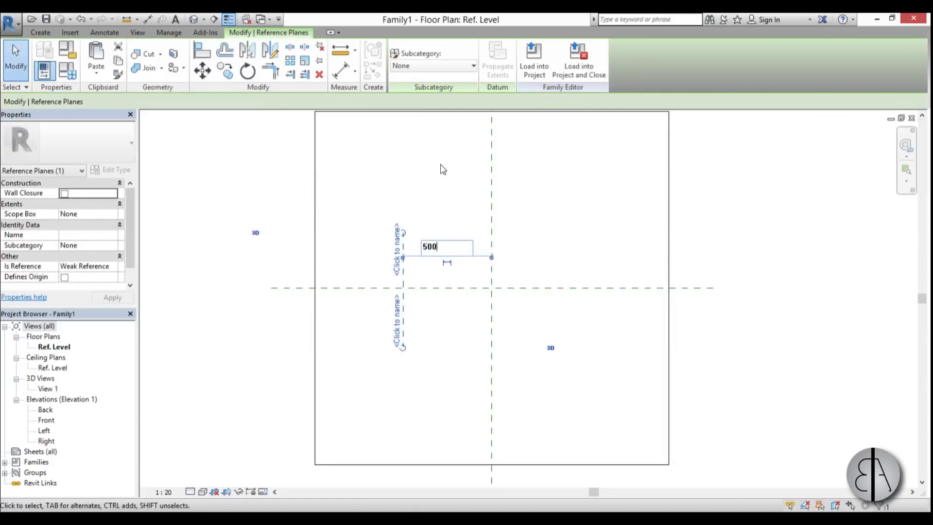
Mirror the new vertical reference plane across the Center (Left/Right) plane
click(419, 262)
key(m)
key(m)
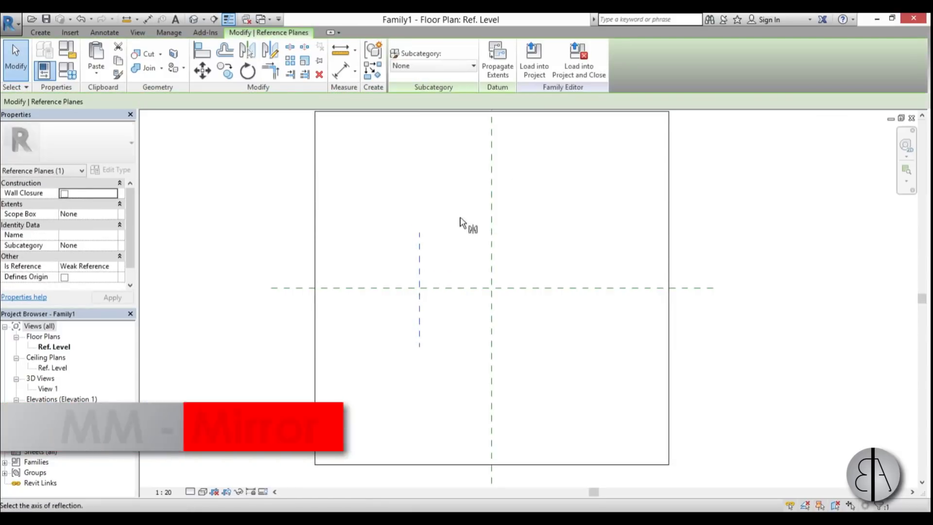
click(491, 230)
key(Escape)
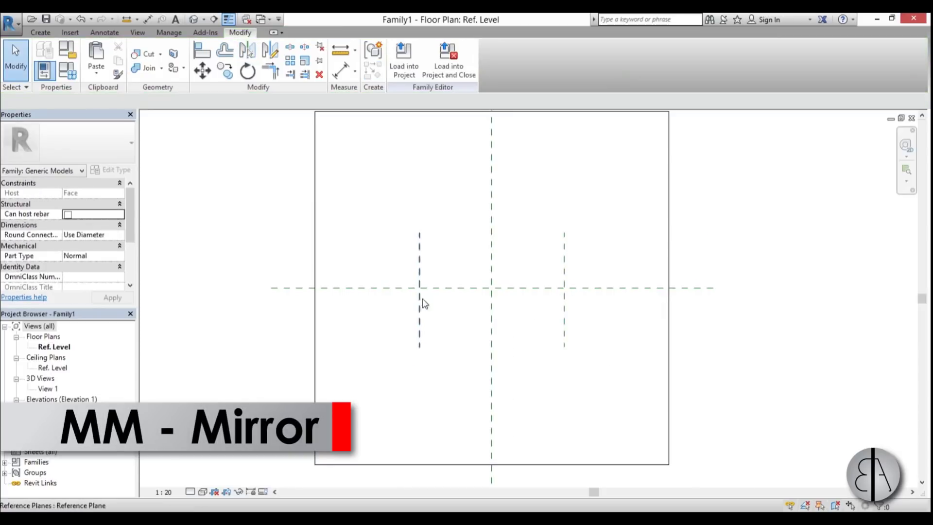
Draw a horizontal reference plane slightly above the Center (Front/Back) plane, spanning past both outer vertical reference planes
scroll(417, 307, up, 3)
click(419, 308)
key(r)
key(p)
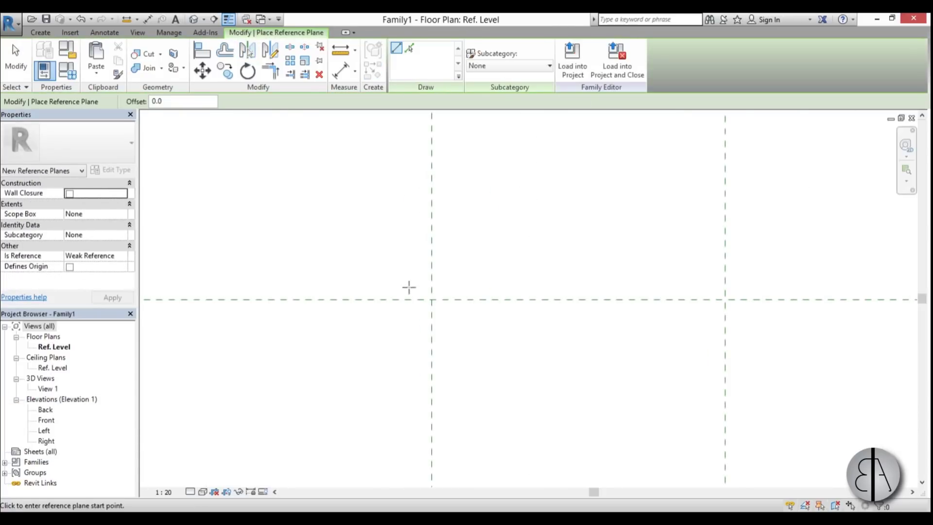
click(405, 274)
scroll(433, 289, down, 1)
click(721, 290)
key(Escape)
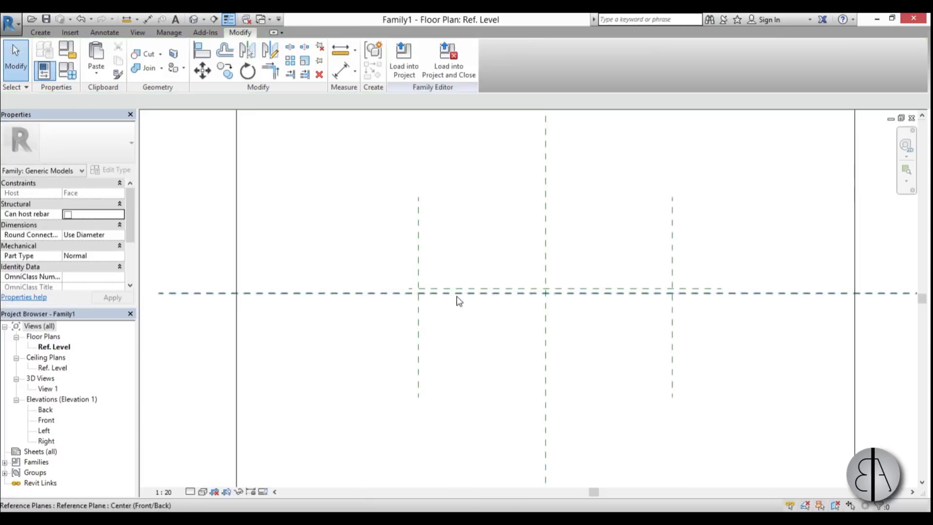
Set the distance between the upper horizontal reference plane and the Center (Front/Back) plane to 25
scroll(460, 290, up, 2)
click(462, 282)
scroll(491, 287, up, 3)
click(492, 287)
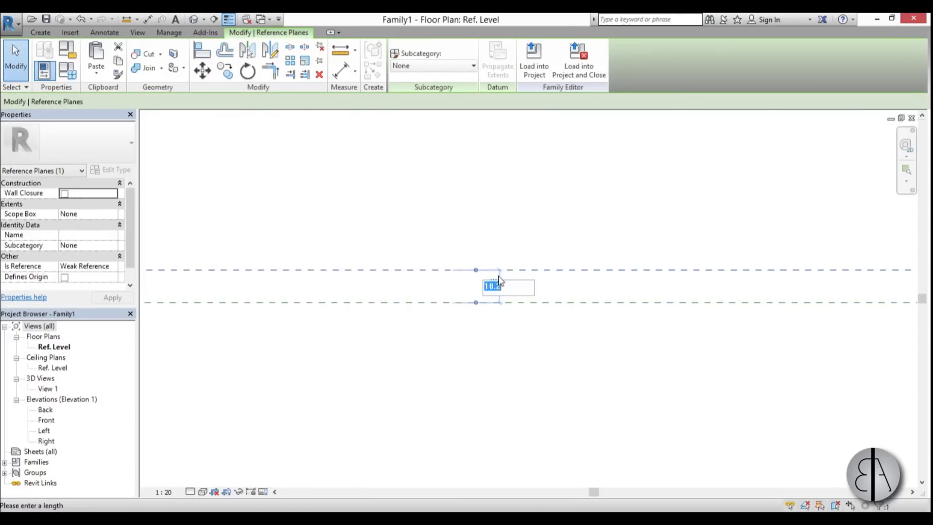
text(25)
key(Return)
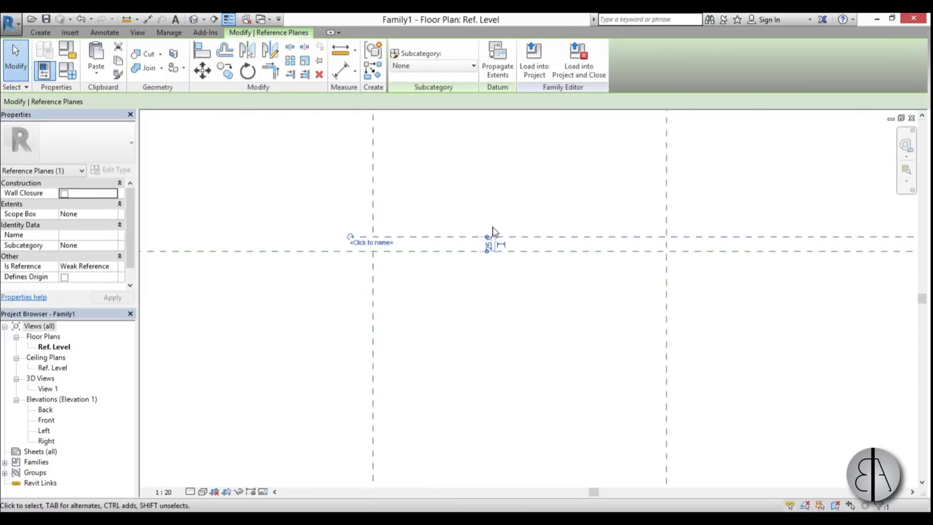
Mirror the upper horizontal reference plane across the Center (Front/Back) plane
key(Escape)
scroll(444, 256, down, 3)
click(440, 260)
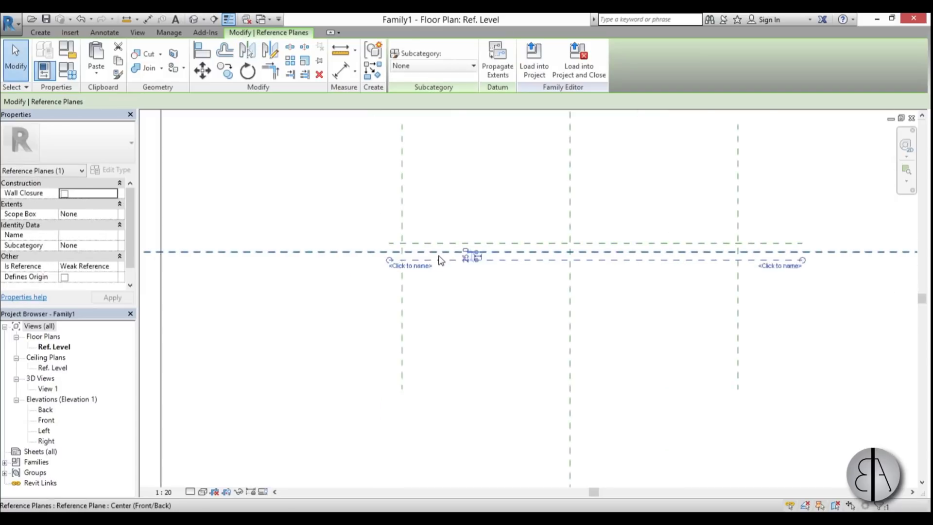
key(Escape)
scroll(476, 264, up, 5)
click(340, 49)
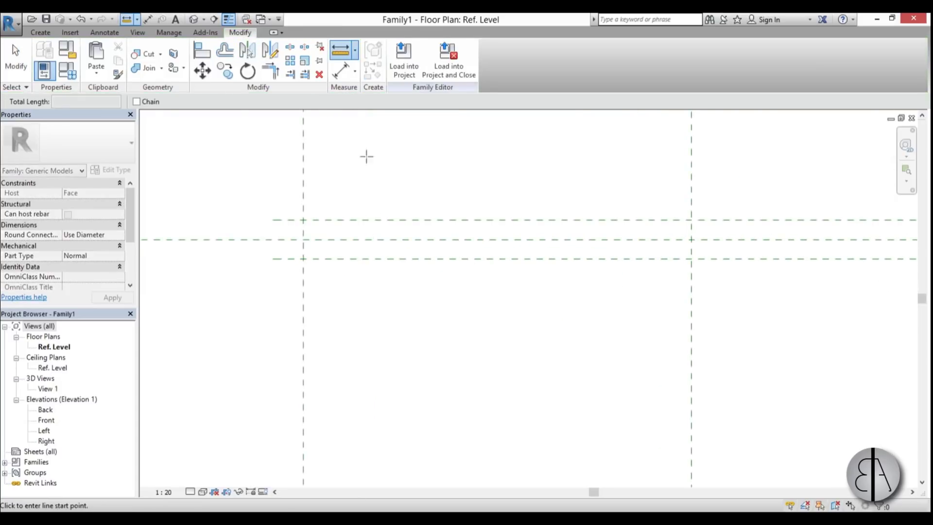
click(384, 219)
key(Escape)
key(Escape)
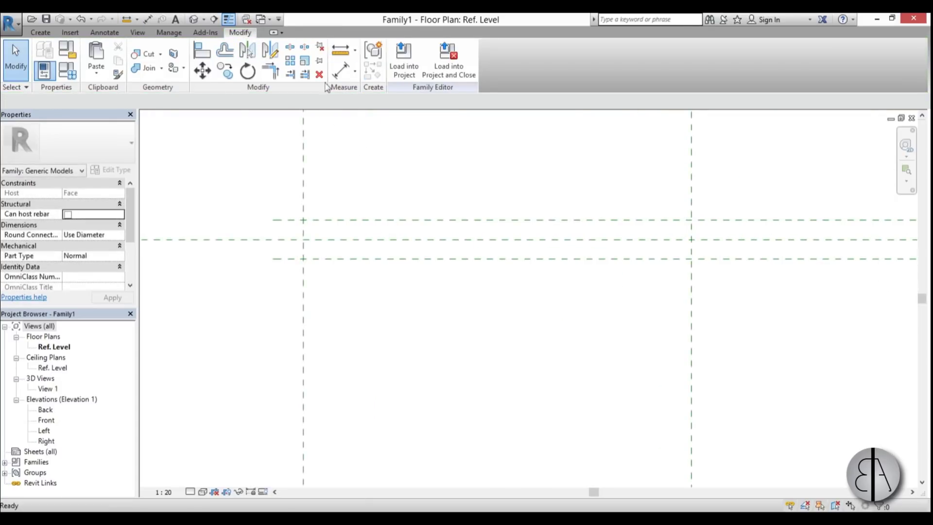
Measure the gap between two adjacent timber beams in the project's Level 1 ceiling plan, and return to the family's Ref. Level plan
click(266, 22)
click(322, 63)
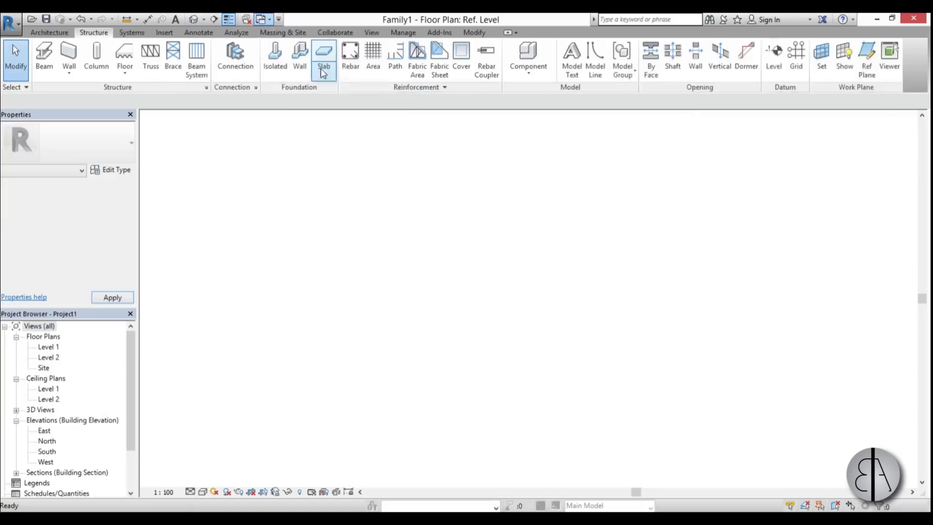
double_click(49, 389)
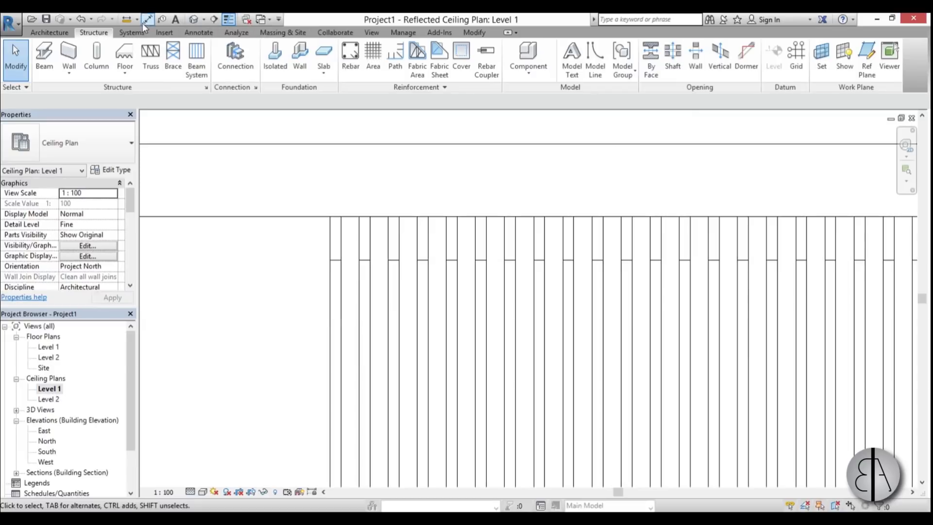
click(126, 19)
click(341, 260)
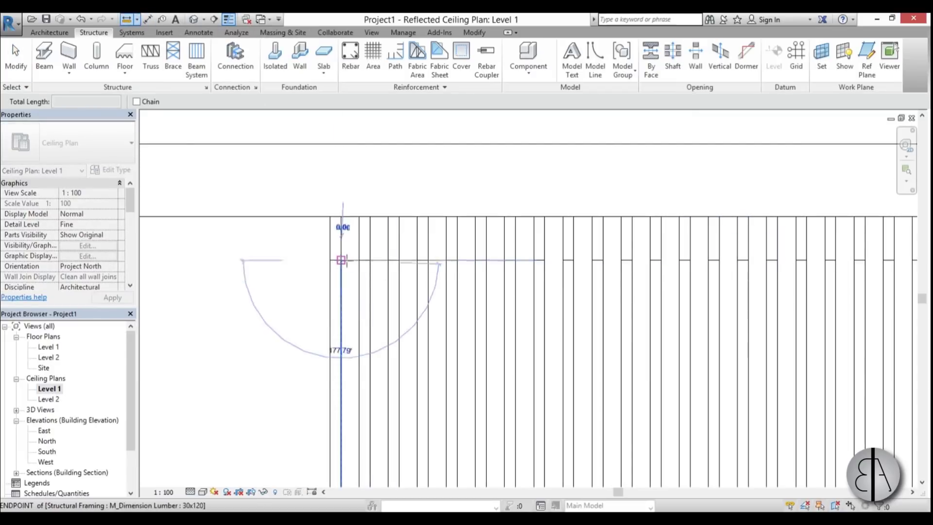
click(359, 260)
key(Escape)
key(Escape)
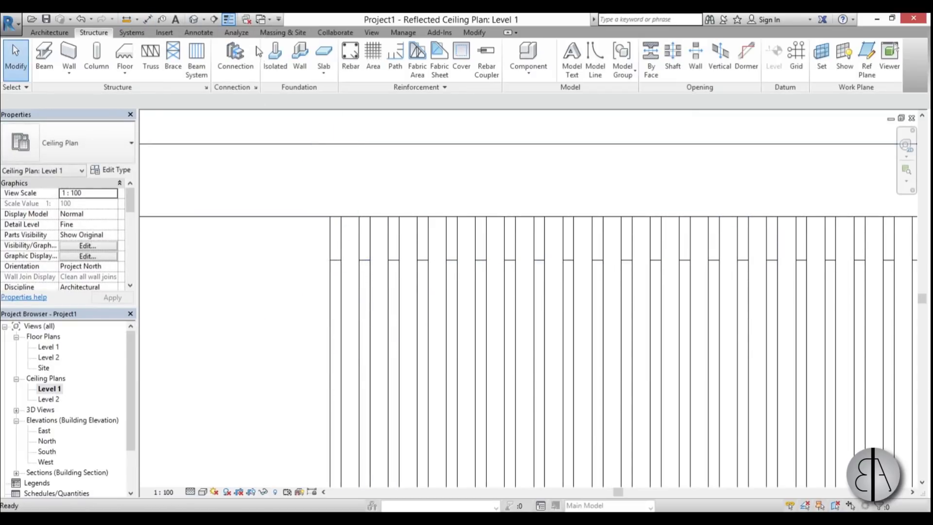
click(263, 19)
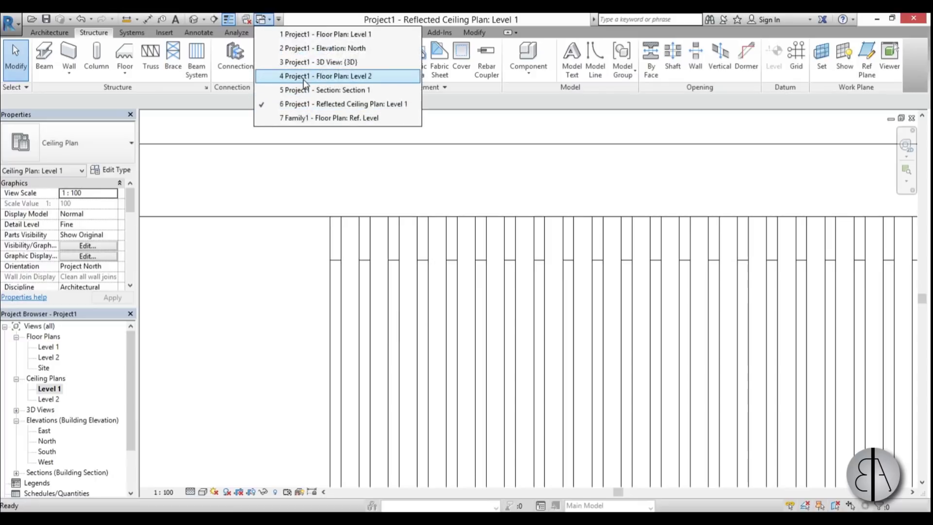
click(304, 118)
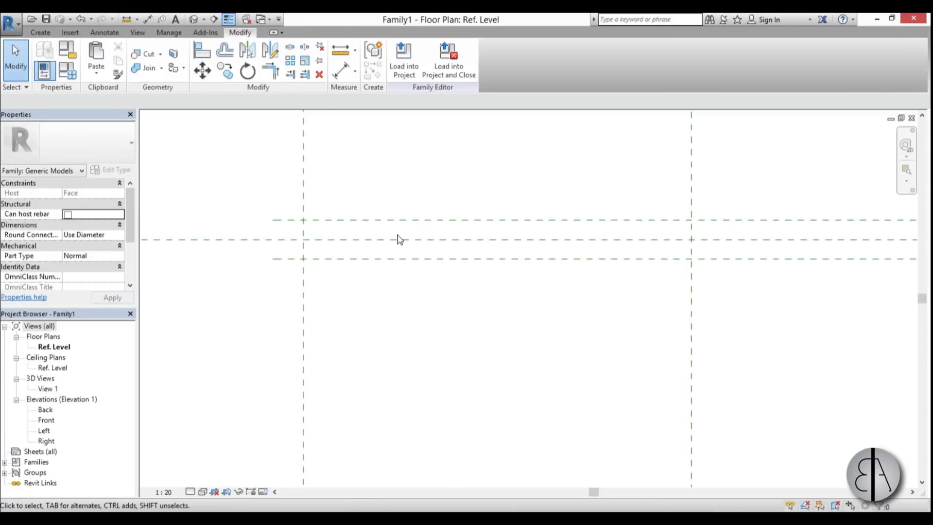
Start an extrusion and sketch a 1000 by 50 rectangle between the outer vertical and horizontal reference planes
scroll(365, 233, down, 1)
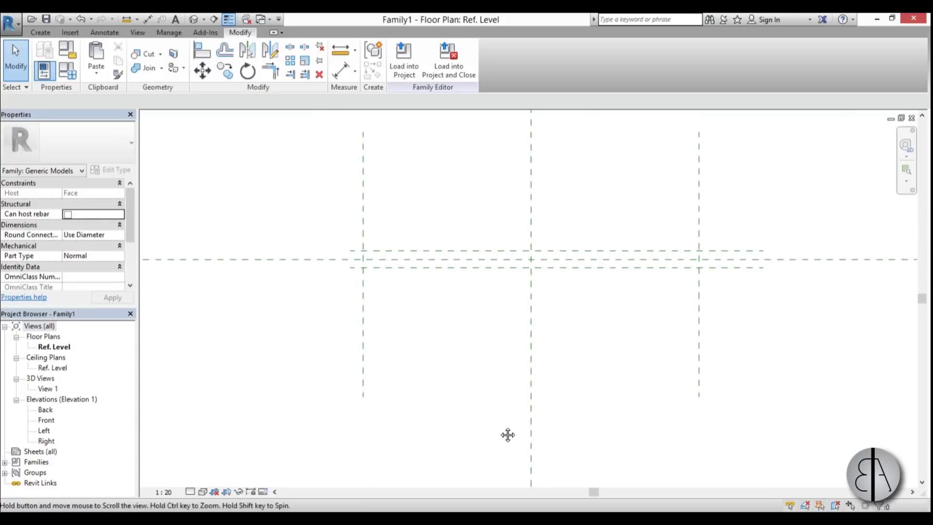
middle_drag(505, 432, 491, 424)
scroll(466, 312, up, 2)
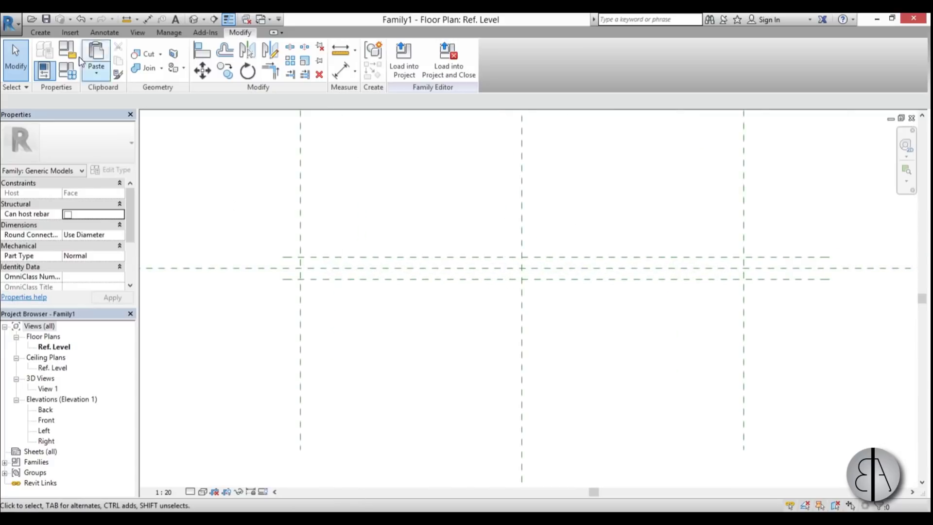
click(40, 33)
click(98, 61)
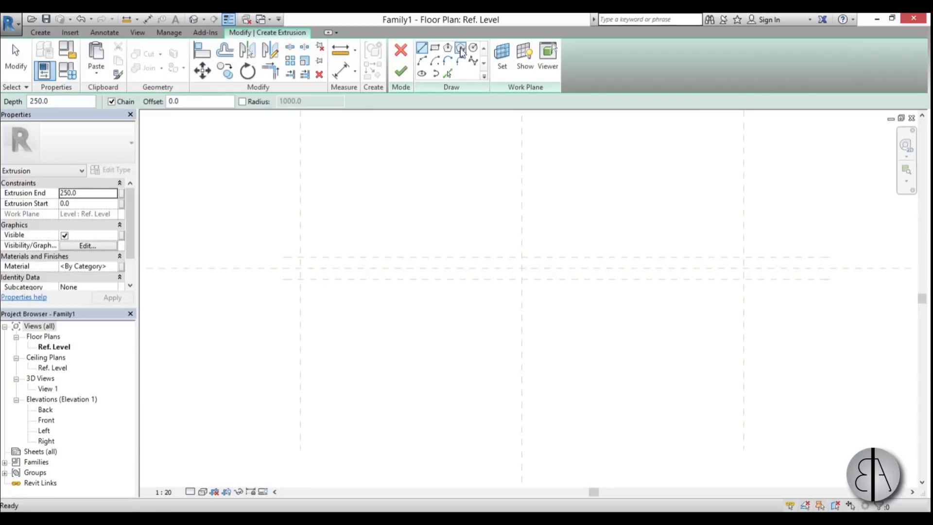
click(299, 257)
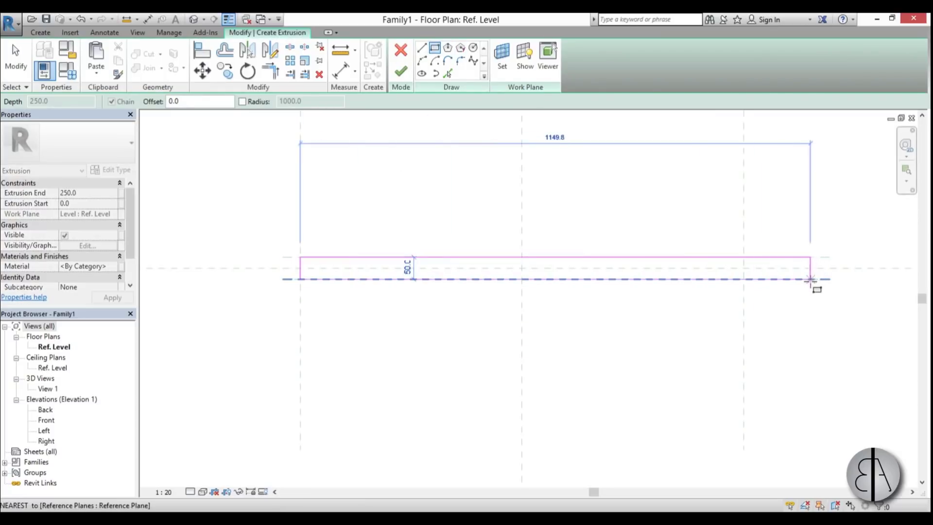
click(744, 279)
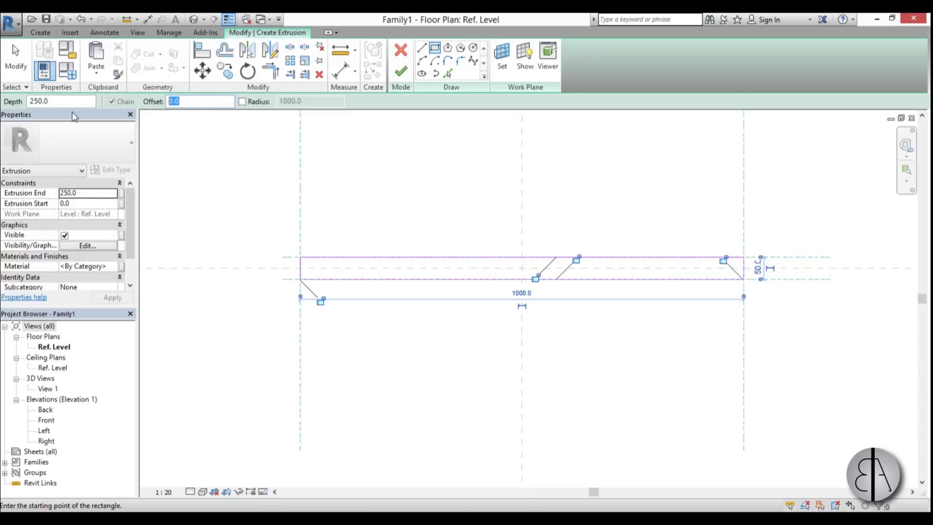
Sketch a second rectangle inside the first one with an offset of 5
text(5.0)
click(300, 258)
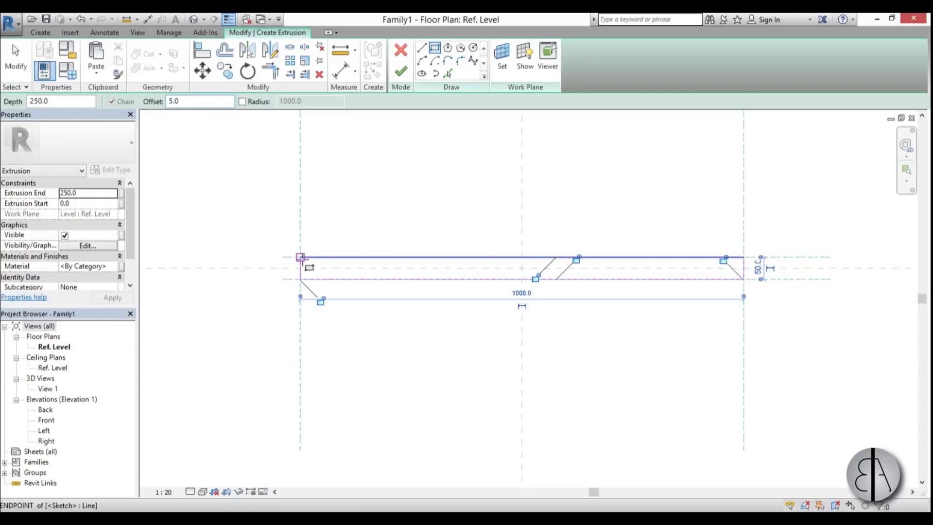
click(763, 271)
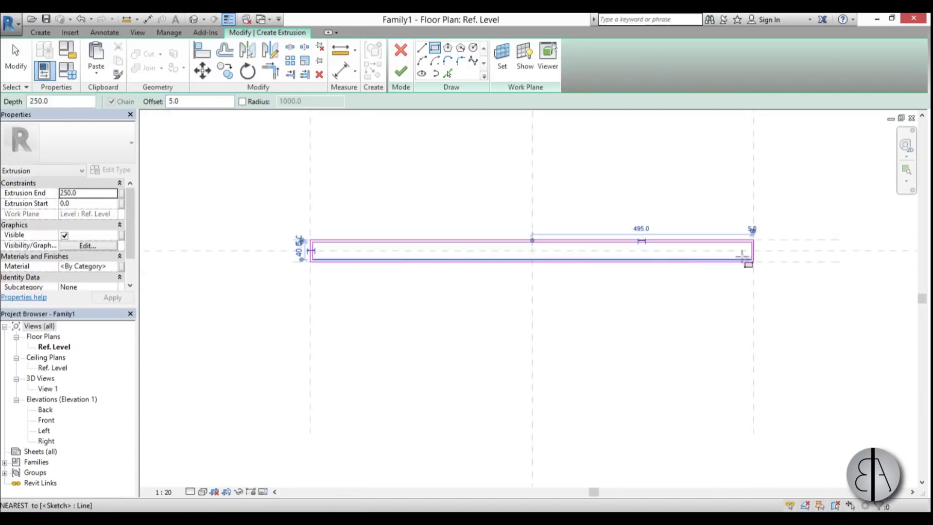
Set the extrusion end to 60 and finish the hollow rectangular frame extrusion
click(94, 195)
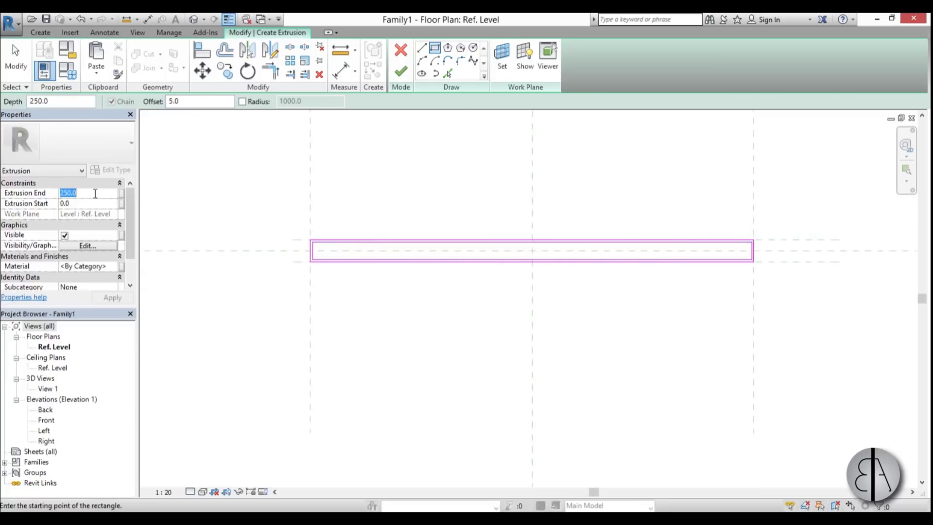
click(112, 297)
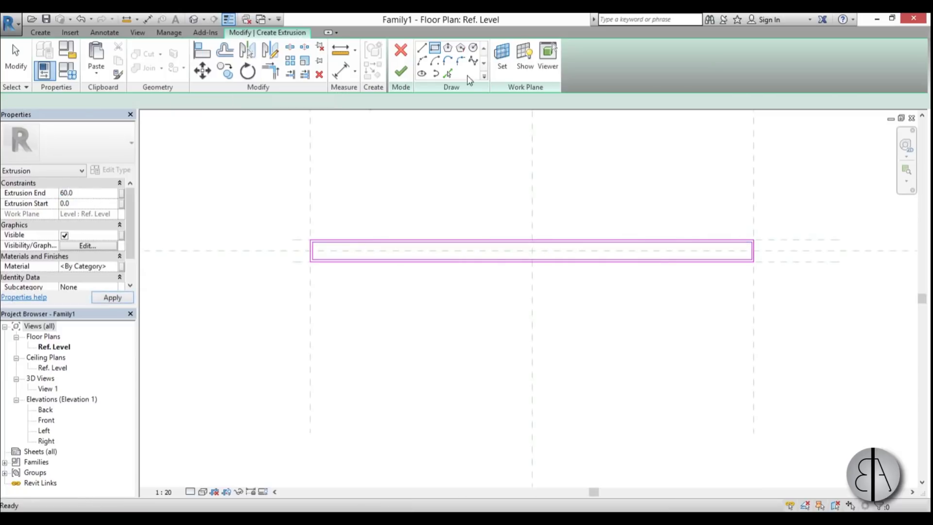
click(401, 72)
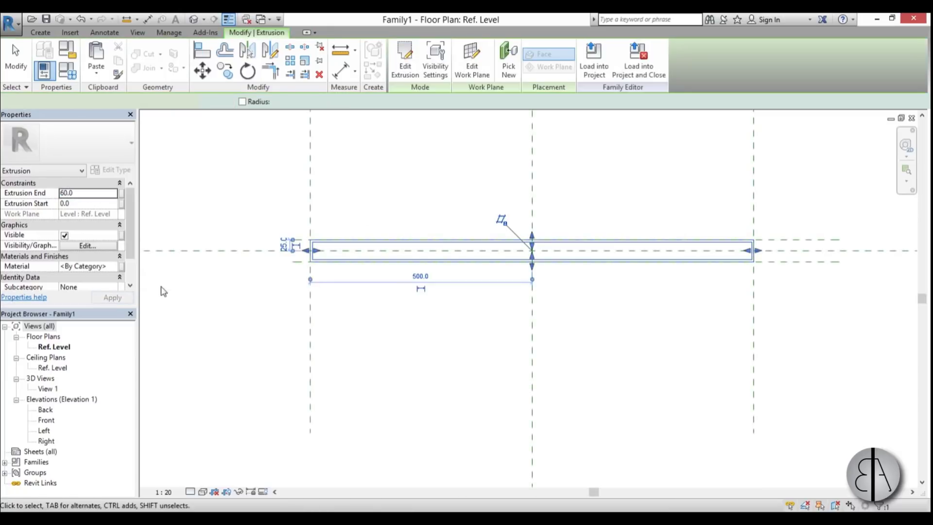
Check the frame extrusion in the Front elevation and again in the Ref. Level plan
double_click(46, 420)
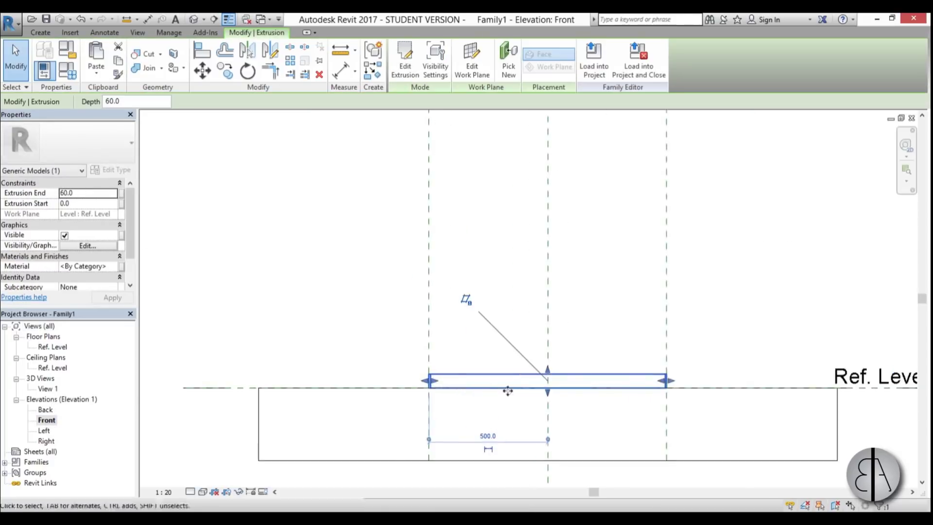
scroll(507, 391, up, 3)
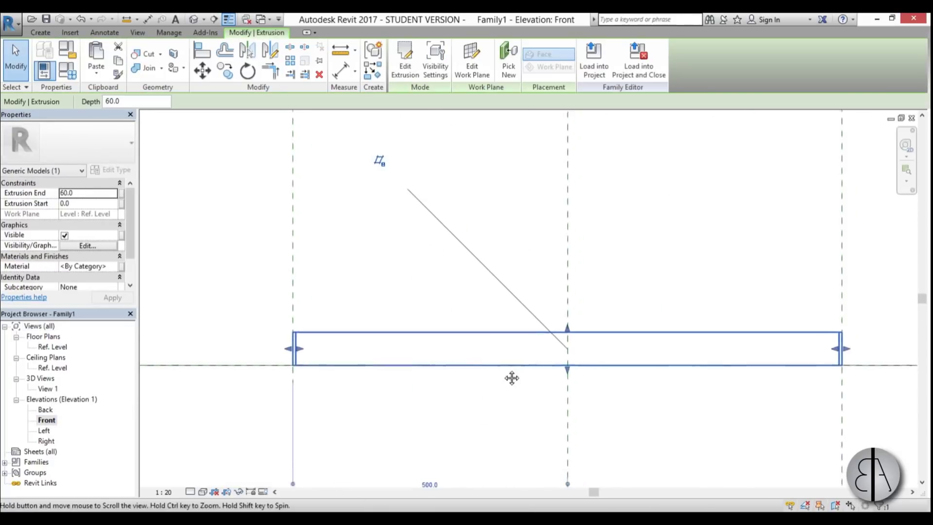
double_click(53, 346)
scroll(381, 239, up, 4)
click(356, 247)
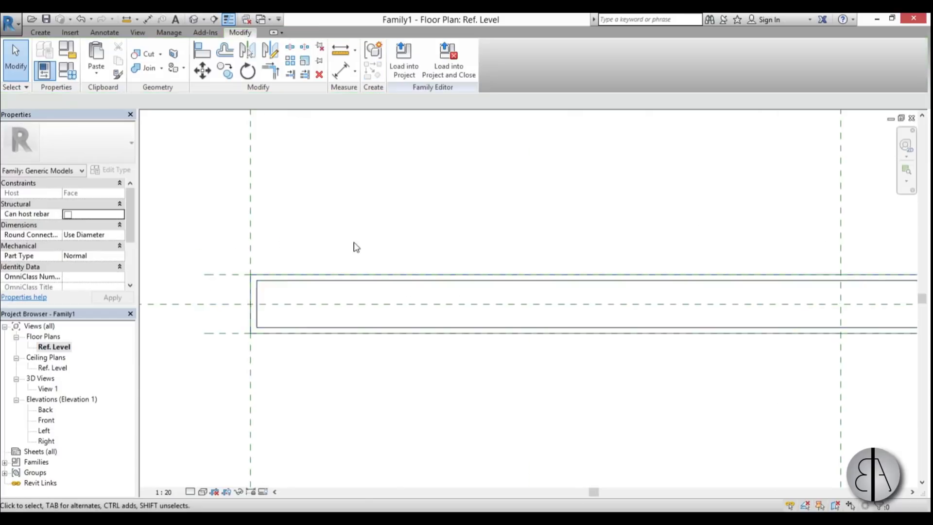
scroll(266, 286, down, 4)
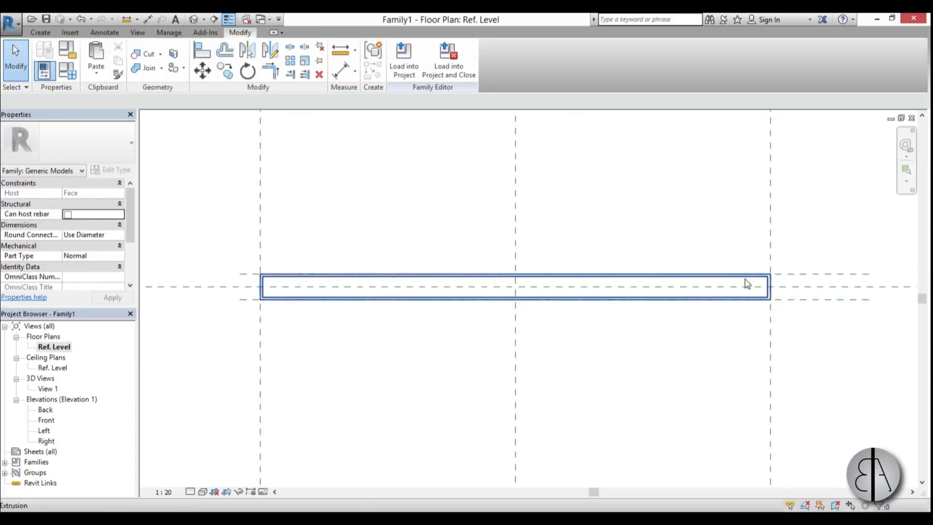
Start a new extrusion and set its work plane by picking a face of the frame extrusion
click(42, 34)
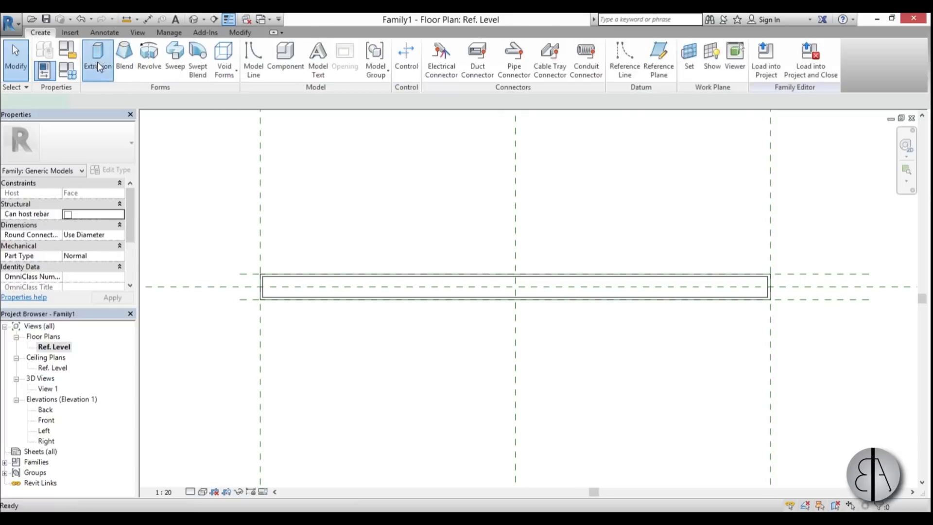
click(98, 67)
click(495, 53)
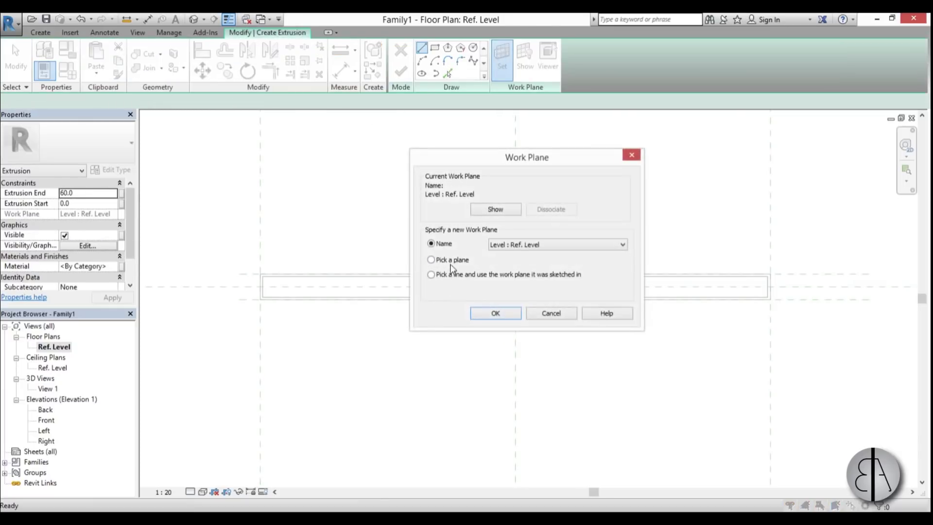
click(495, 313)
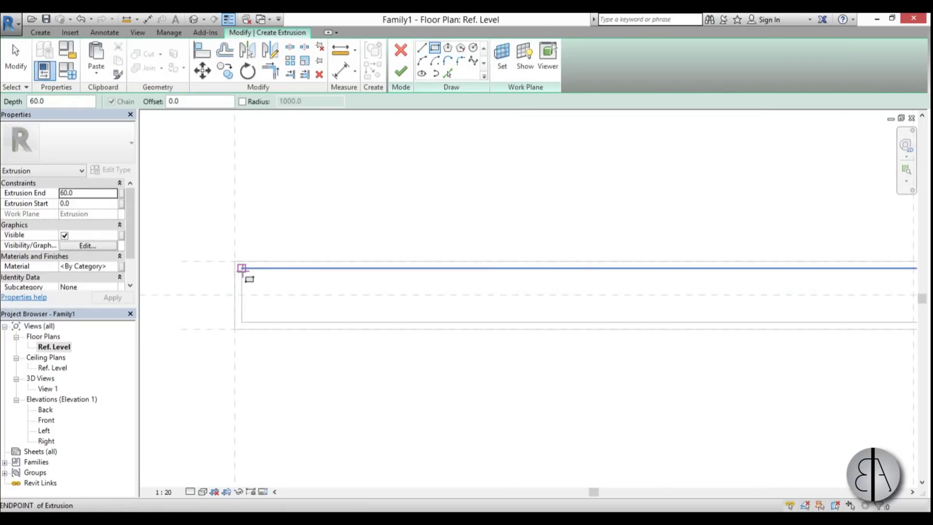
Sketch a rectangle along the frame's inner edges from corner to corner and finish the extrusion
click(243, 272)
scroll(631, 298, up, 5)
click(567, 256)
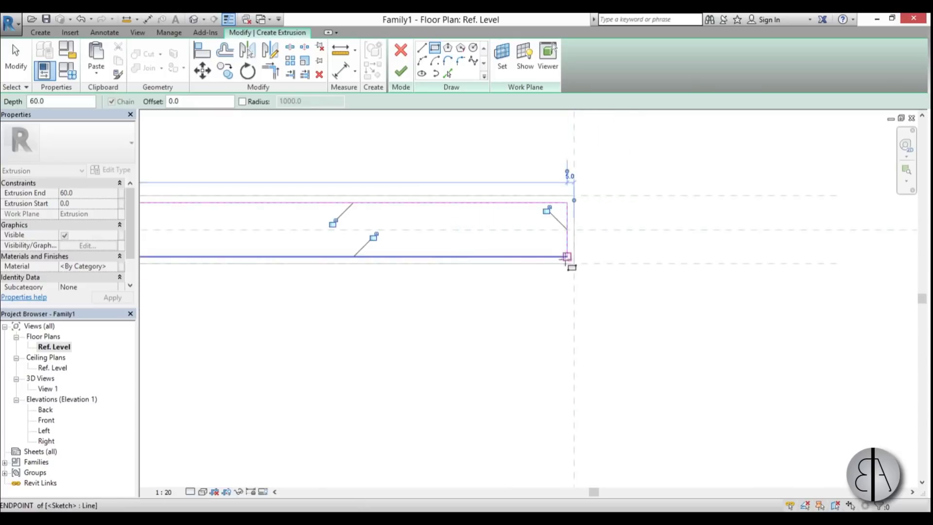
click(401, 71)
scroll(523, 259, down, 3)
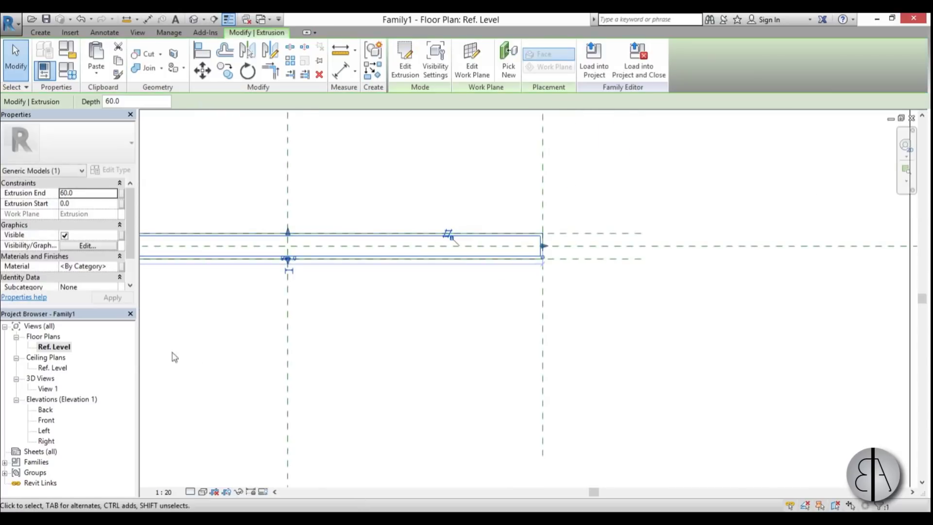
In the Front elevation, set the inner panel's extrusion end to -5 so it extends down into the frame
double_click(46, 420)
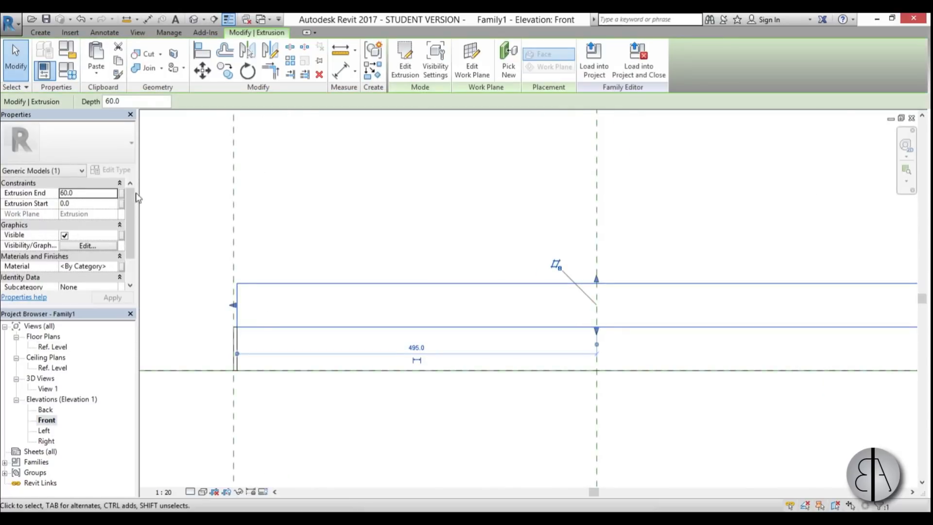
click(20, 194)
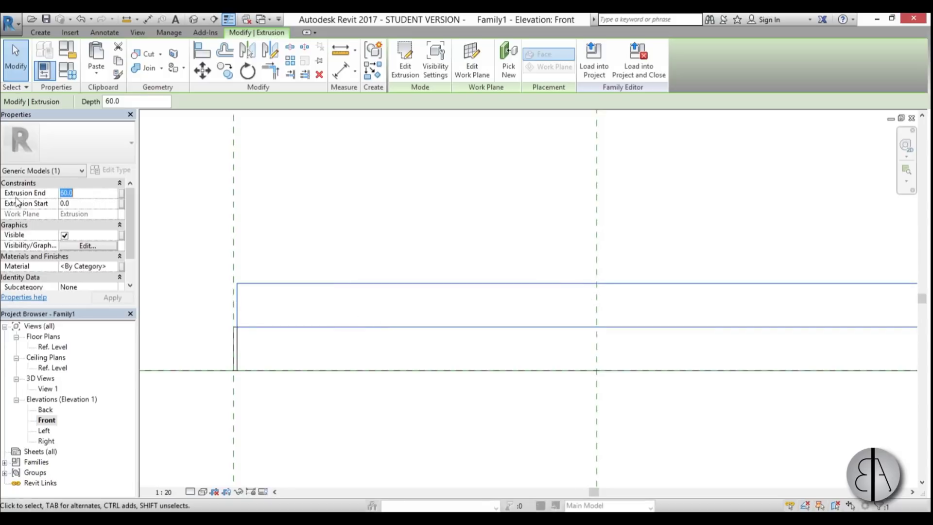
text(-5.0)
key(Return)
scroll(241, 329, up, 2)
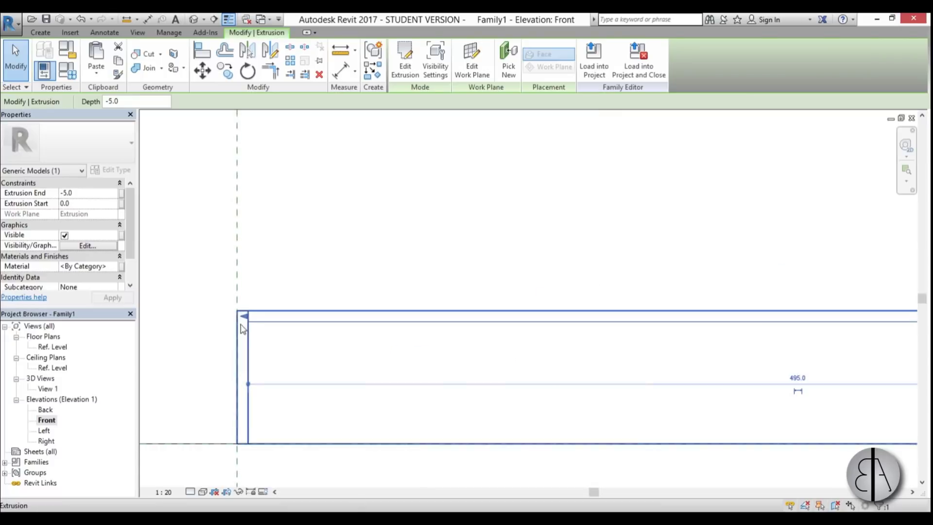
scroll(250, 307, down, 5)
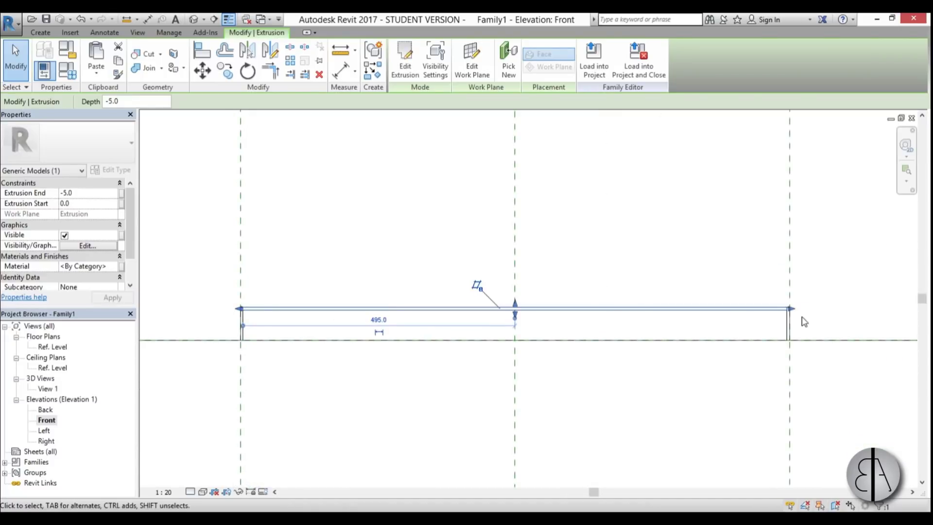
For the inner panel's material, search the library for "tran" and add Polycarbonate, Smoke to the document materials
click(97, 266)
click(116, 266)
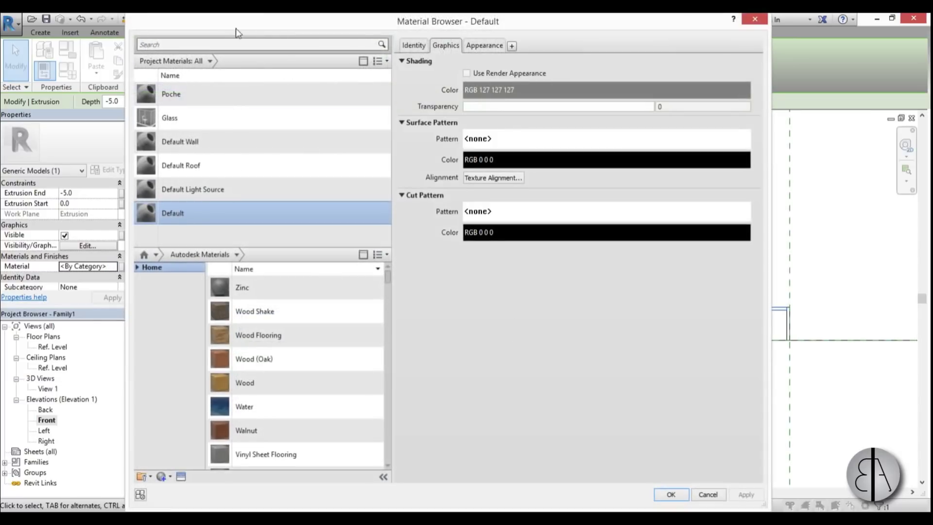
click(223, 42)
text(tr)
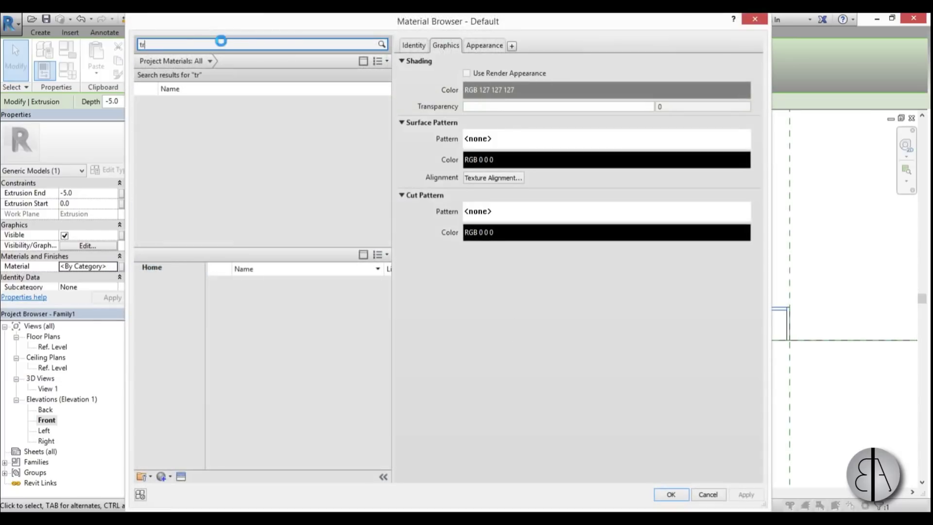
text(an)
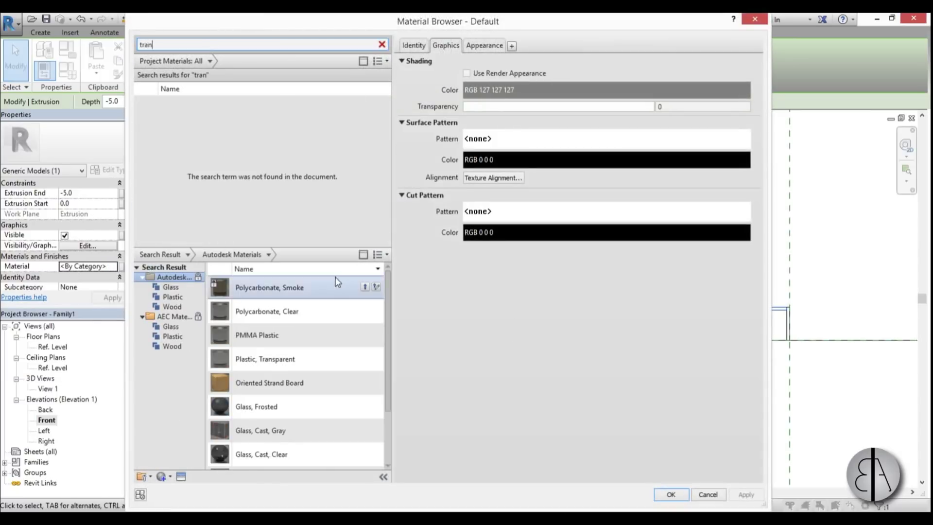
click(365, 287)
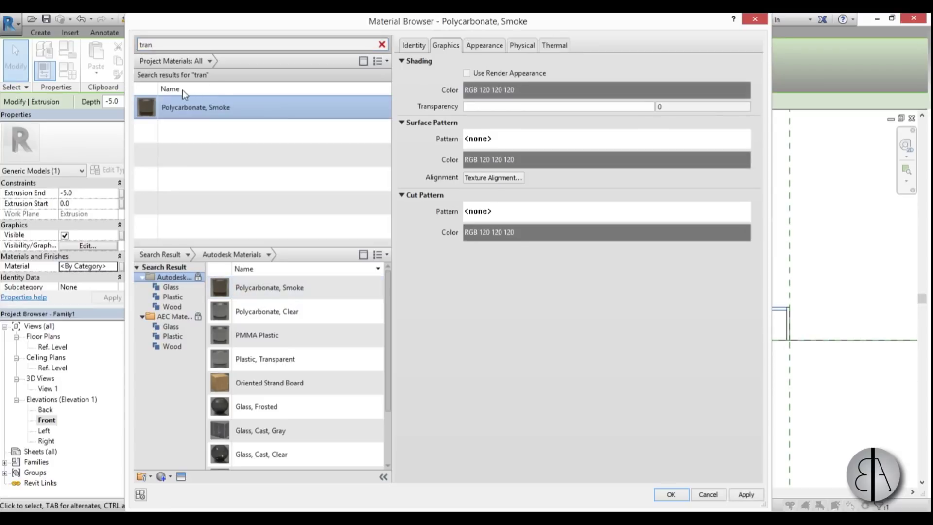
Change the Polycarbonate, Smoke material's appearance color to white, RGB 255 255 255
click(484, 45)
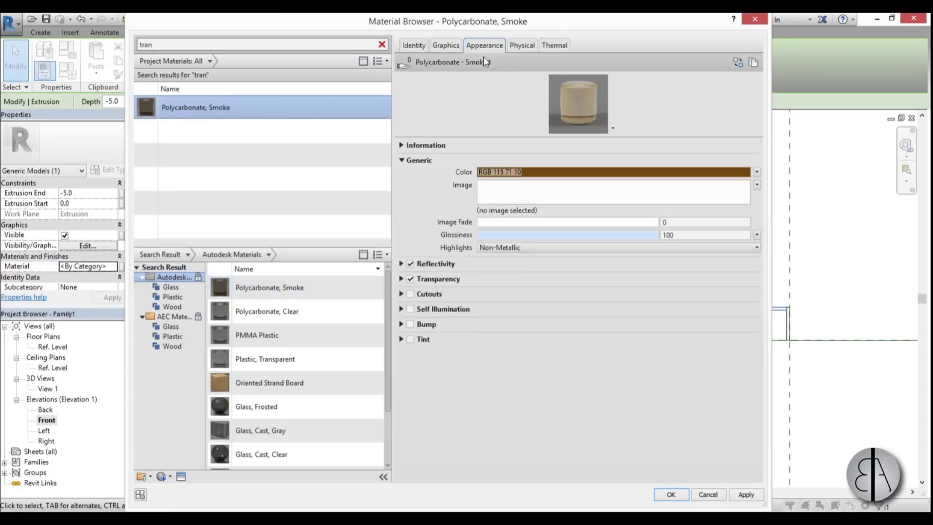
click(583, 175)
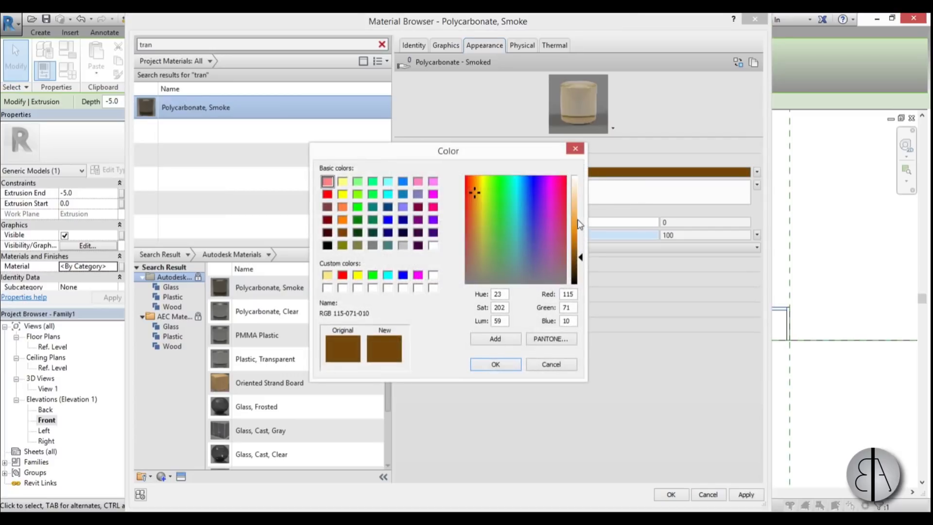
click(580, 178)
click(508, 363)
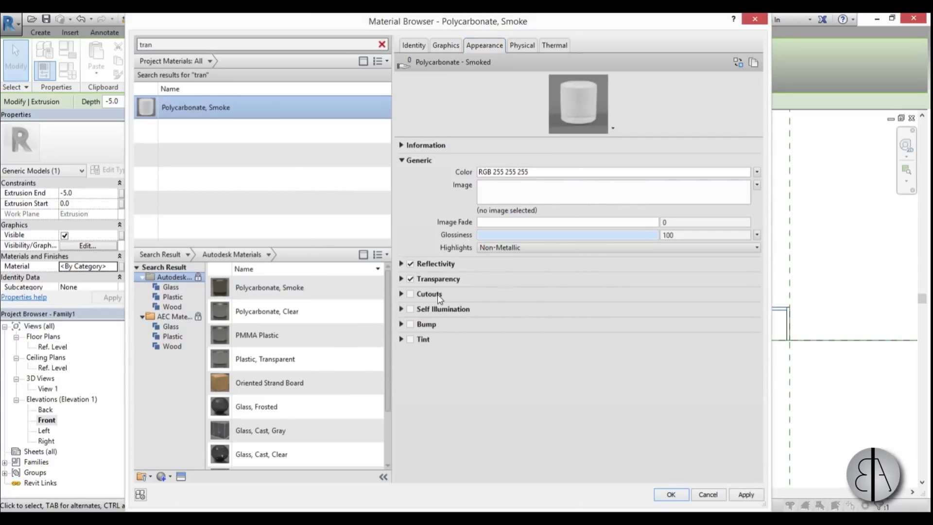
Set the material's transparency amount to 31 and assign the material to the inner panel
click(401, 279)
drag(486, 290, 563, 292)
click(535, 287)
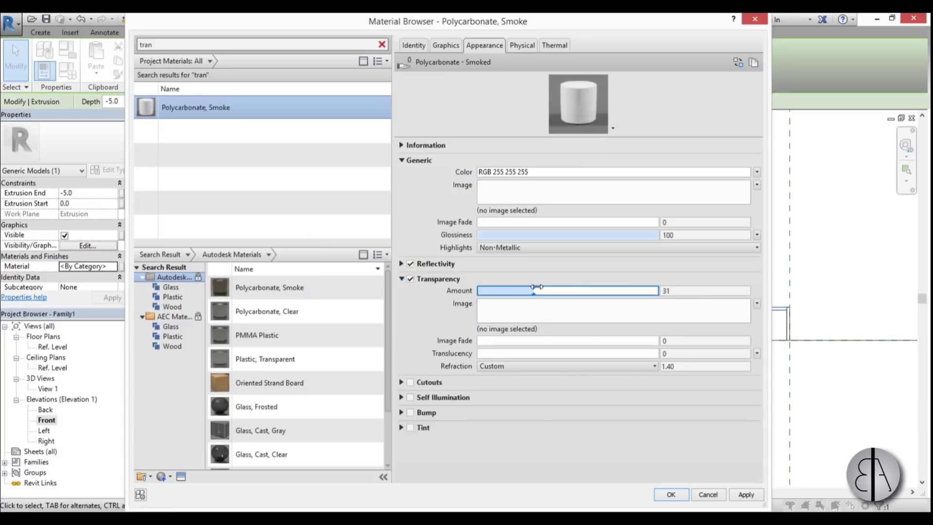
click(683, 495)
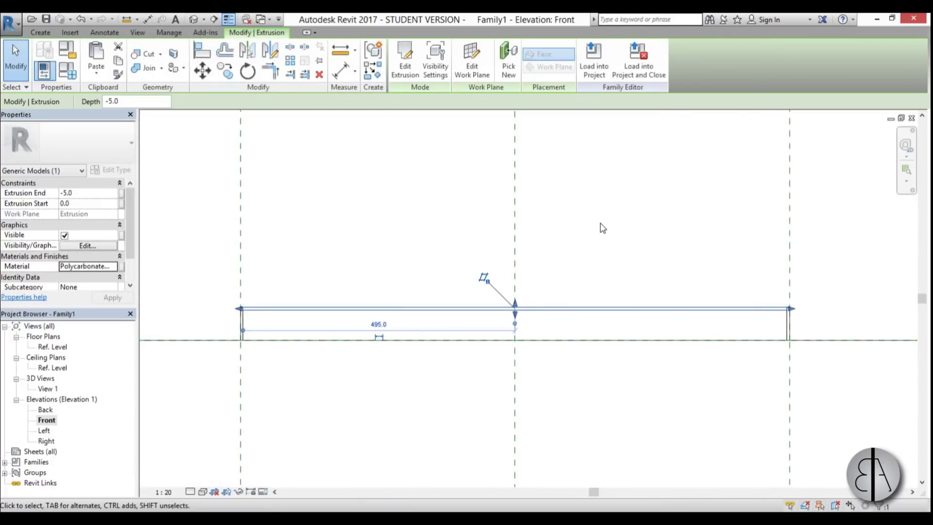
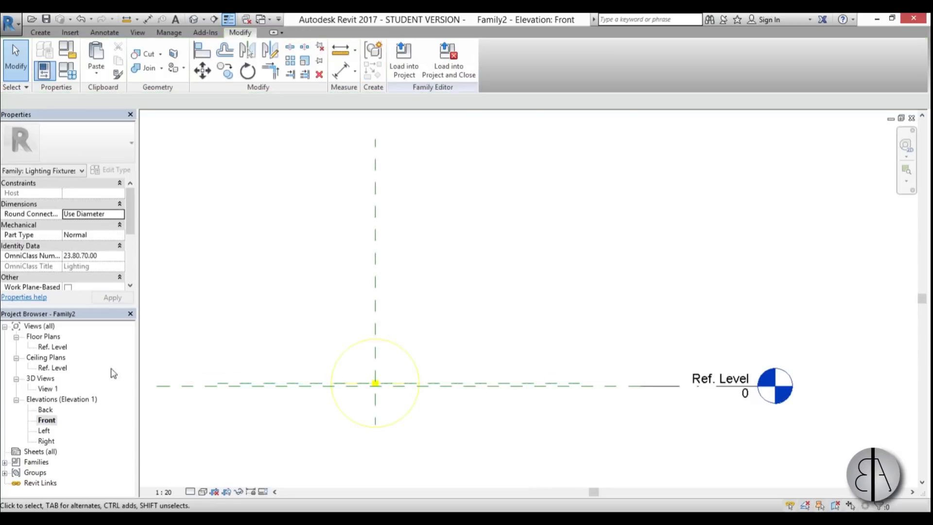
In Family2's Ref. Level plan, start an extrusion and sketch a small circle centred on the light source
double_click(53, 346)
scroll(473, 286, up, 5)
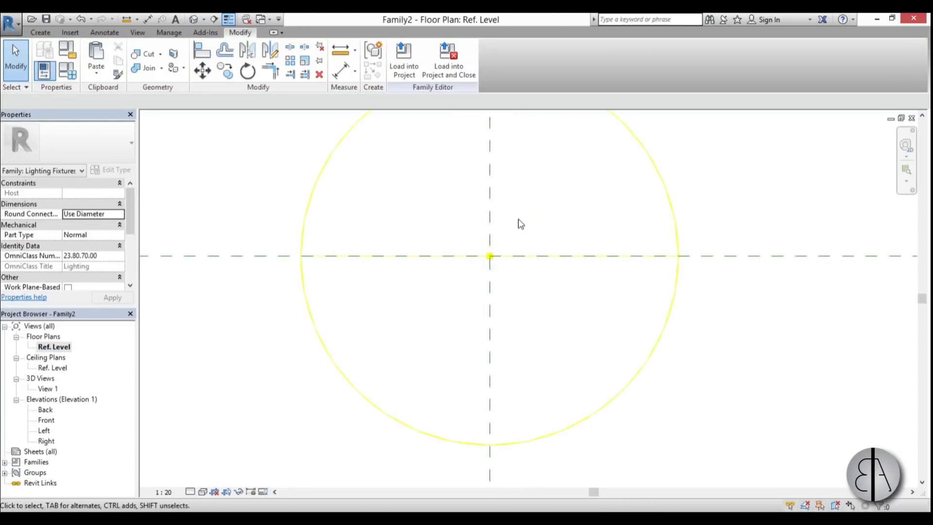
click(40, 34)
click(98, 56)
click(473, 49)
scroll(491, 297, up, 2)
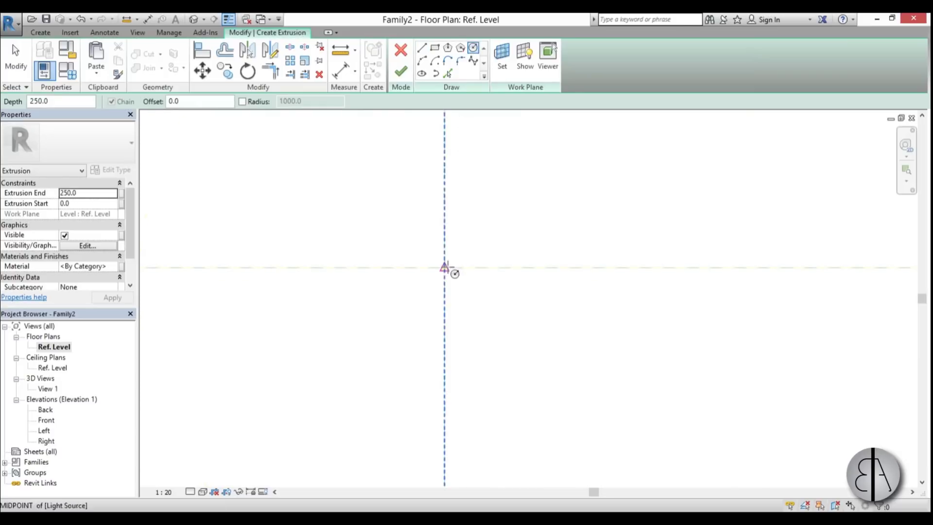
click(444, 267)
click(452, 262)
Set the sketched circle's radius to 3
scroll(448, 265, up, 2)
key(Escape)
key(Escape)
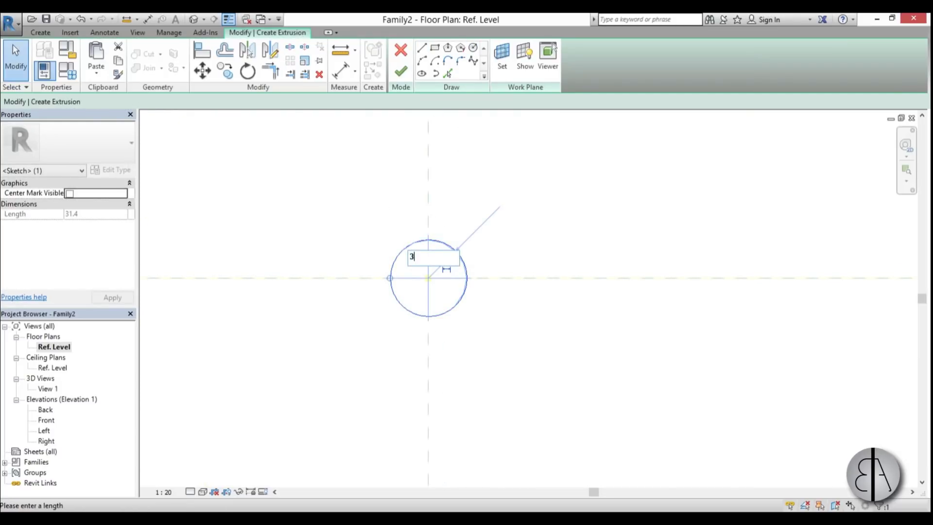
text(3)
key(Return)
Finish the circular extrusion and, in the Front elevation, lower its top to just above Ref. Level, below the light source
double_click(46, 420)
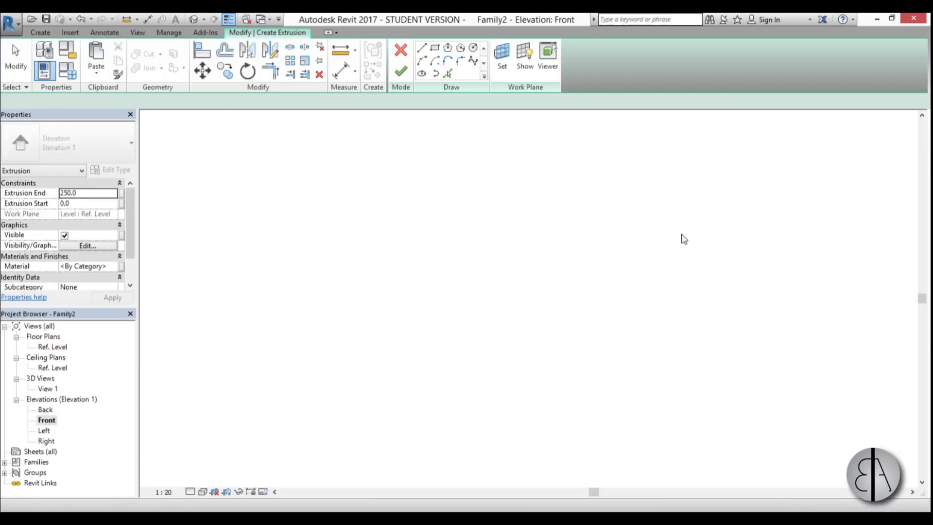
scroll(360, 403, up, 3)
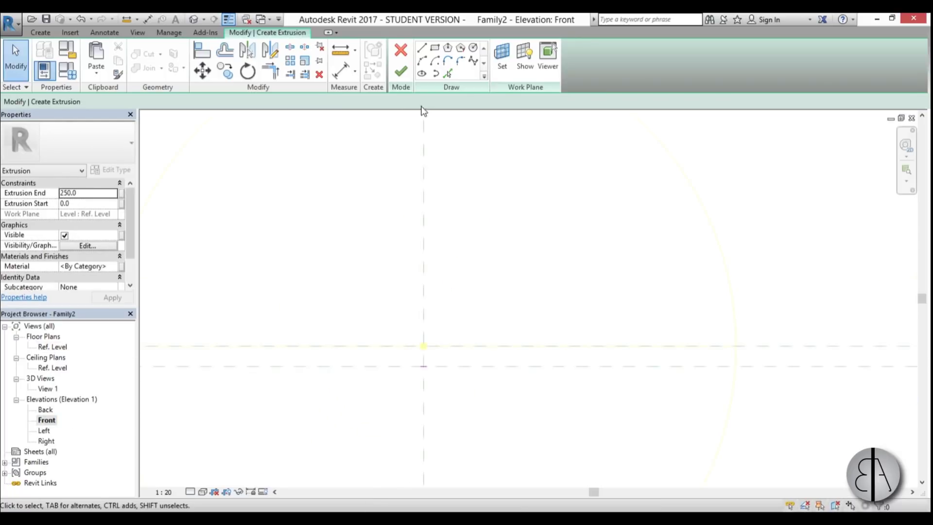
click(401, 73)
scroll(458, 234, down, 3)
drag(448, 189, 444, 359)
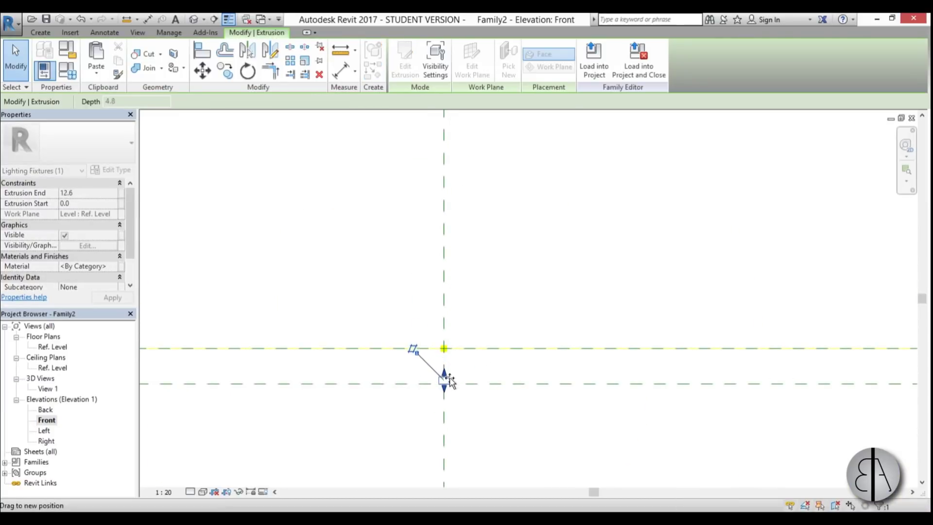
key(Escape)
Cancel the first load into Family1 and make the lighting fixture family Shared
click(404, 61)
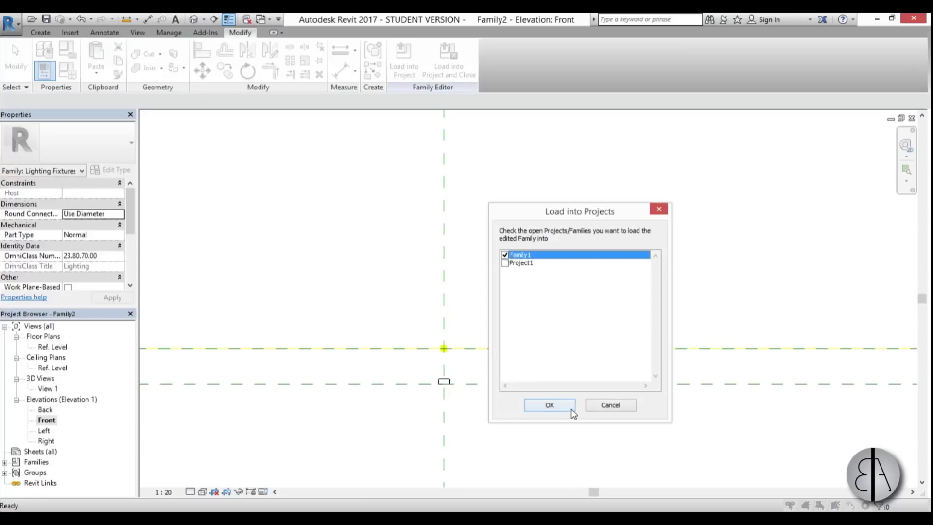
click(610, 405)
drag(131, 213, 132, 262)
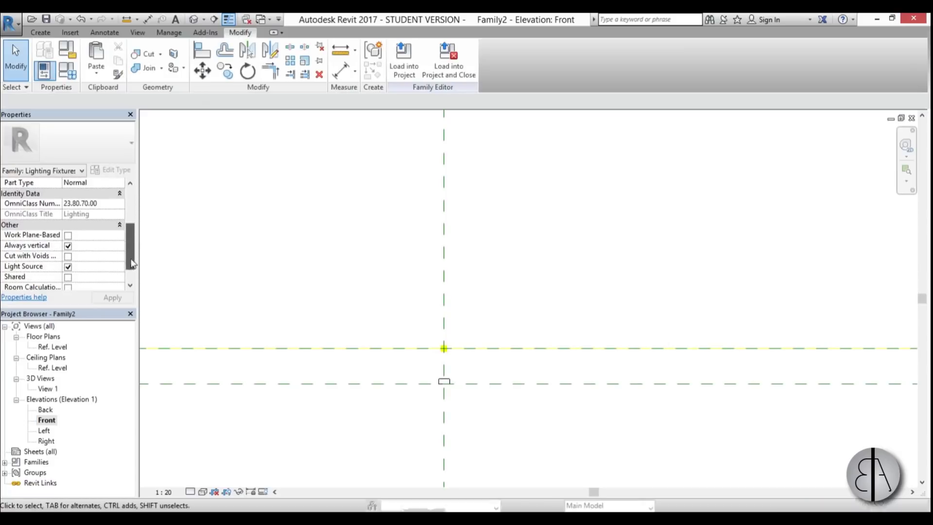
click(68, 277)
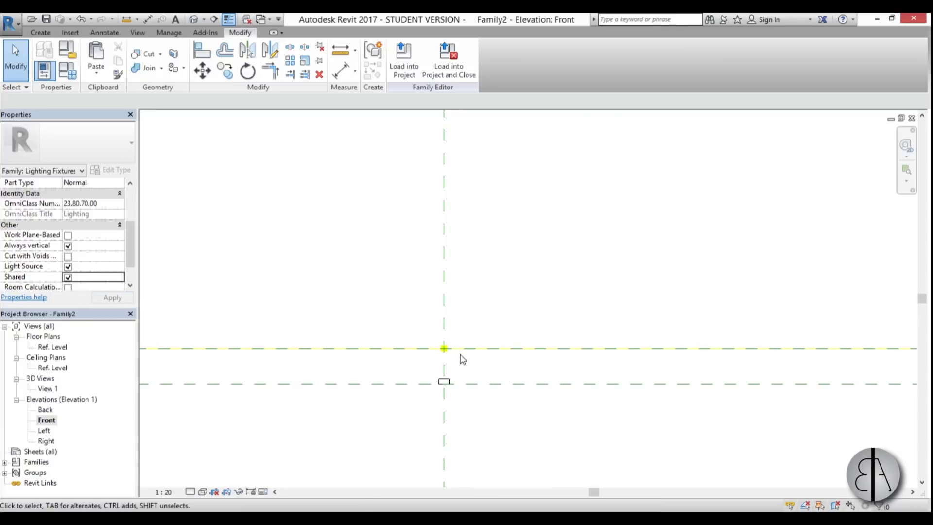
Load the shared light family into Family1 only
scroll(500, 213, down, 3)
middle_drag(452, 230, 455, 239)
scroll(454, 239, down, 2)
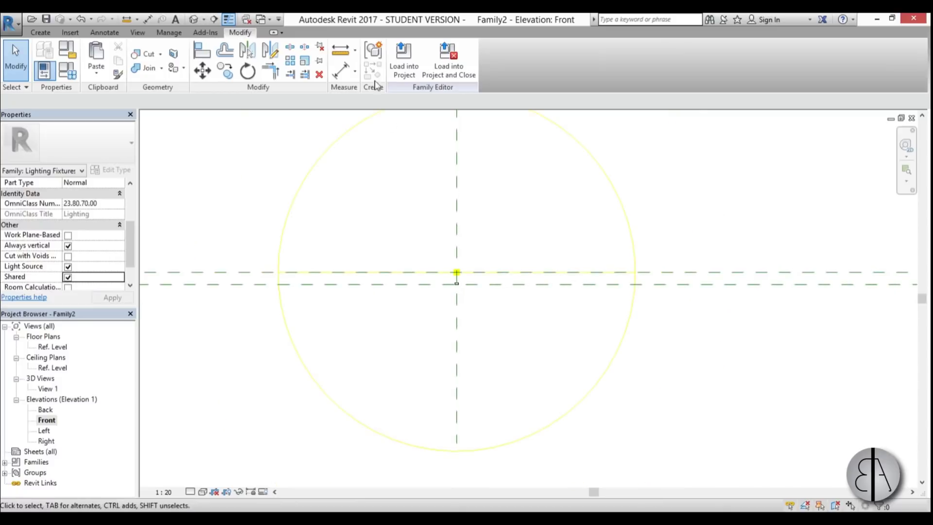
click(403, 76)
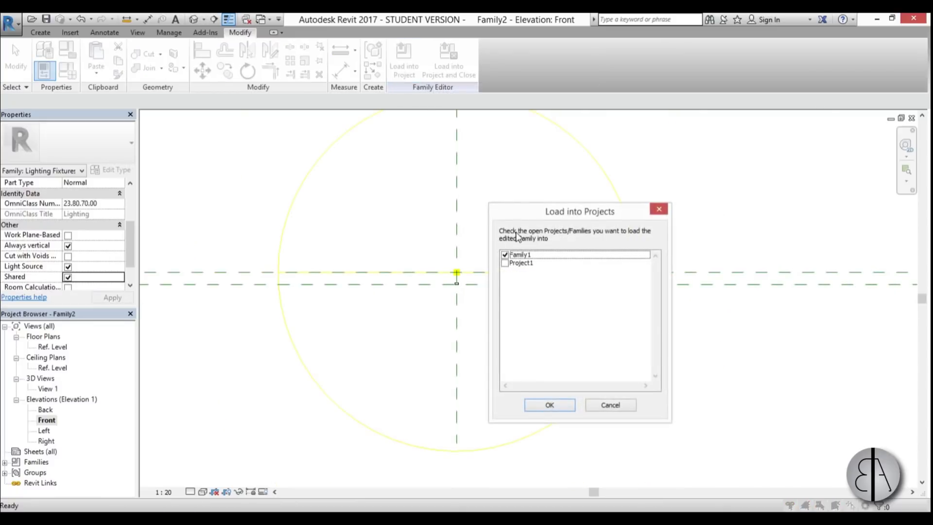
click(550, 405)
Place one light on the horizontal centreline just inside the frame's left end and check it in the Front elevation
scroll(689, 316, up, 1)
scroll(257, 243, up, 3)
scroll(258, 242, up, 1)
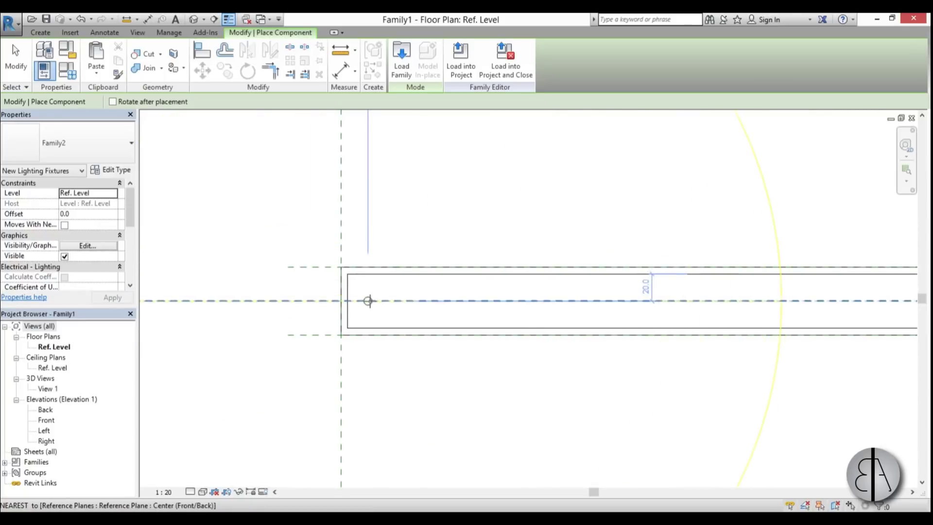
click(368, 301)
key(Escape)
key(Escape)
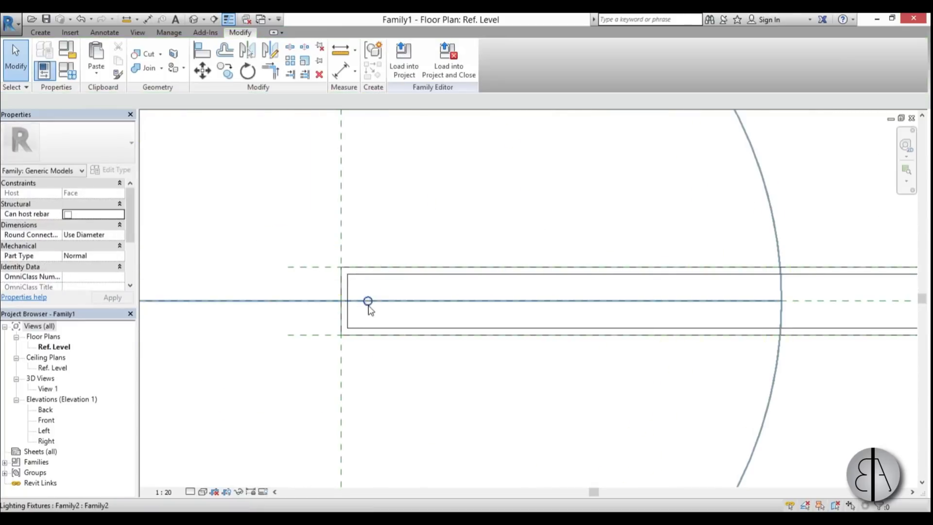
double_click(47, 419)
scroll(473, 343, up, 4)
scroll(401, 316, down, 3)
double_click(52, 346)
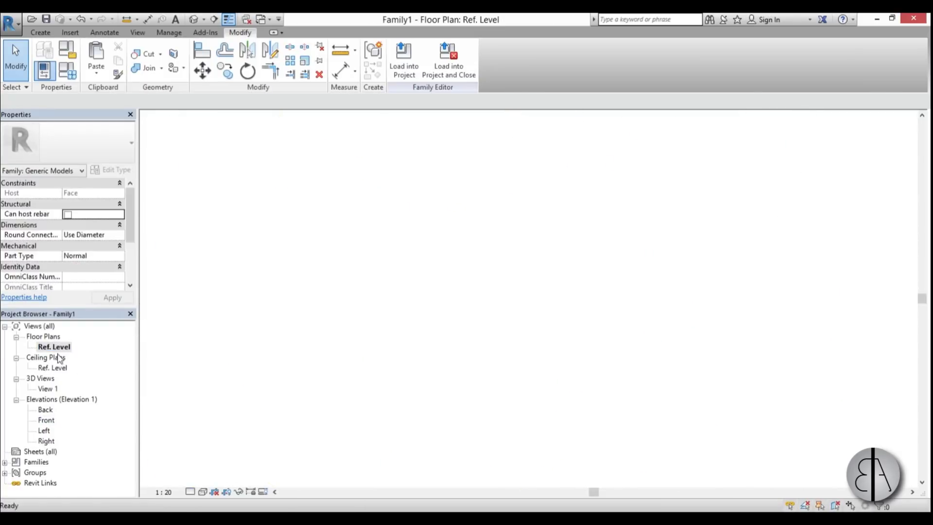
Create a grouped linear array of 10 lights, using Last, along the centreline from the frame's left end to its right end
scroll(378, 317, up, 3)
click(378, 316)
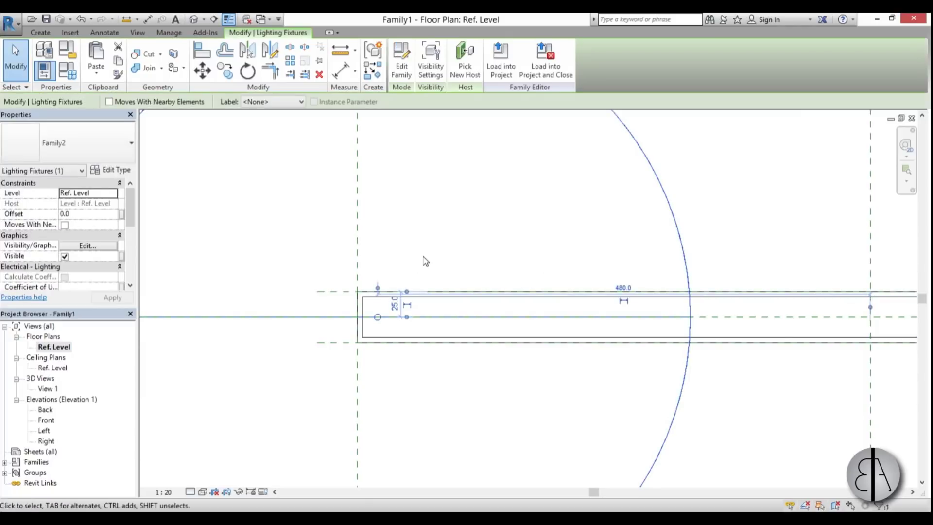
scroll(428, 253, down, 2)
key(r)
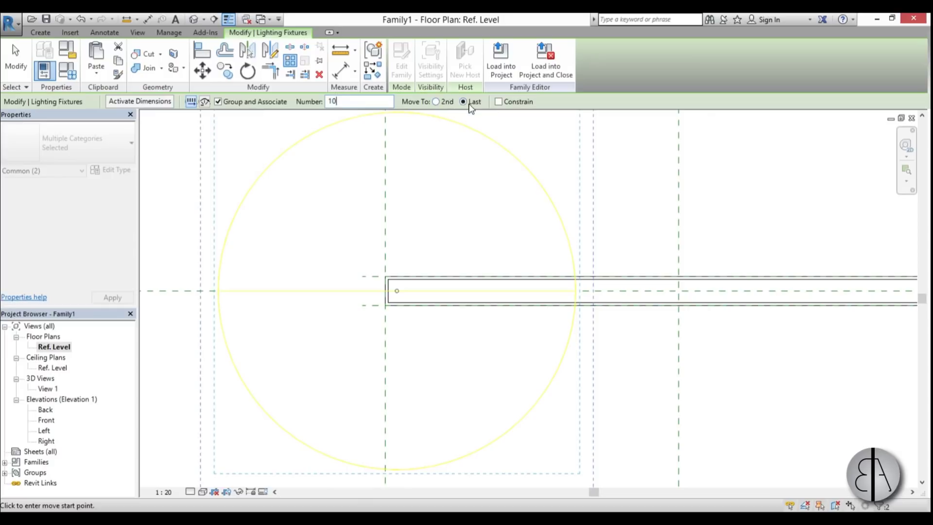
click(401, 293)
scroll(405, 265, up, 3)
scroll(391, 233, down, 2)
scroll(449, 248, down, 2)
scroll(493, 271, up, 5)
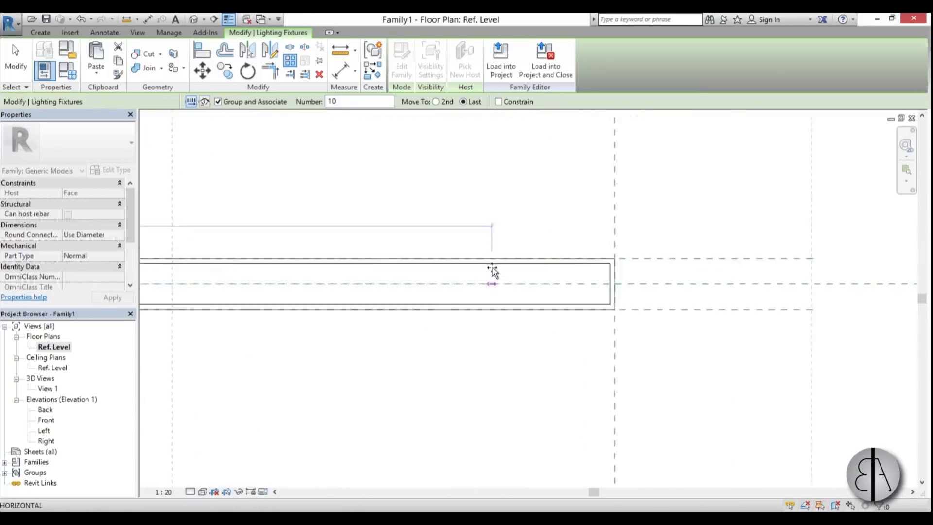
click(649, 291)
scroll(627, 241, down, 4)
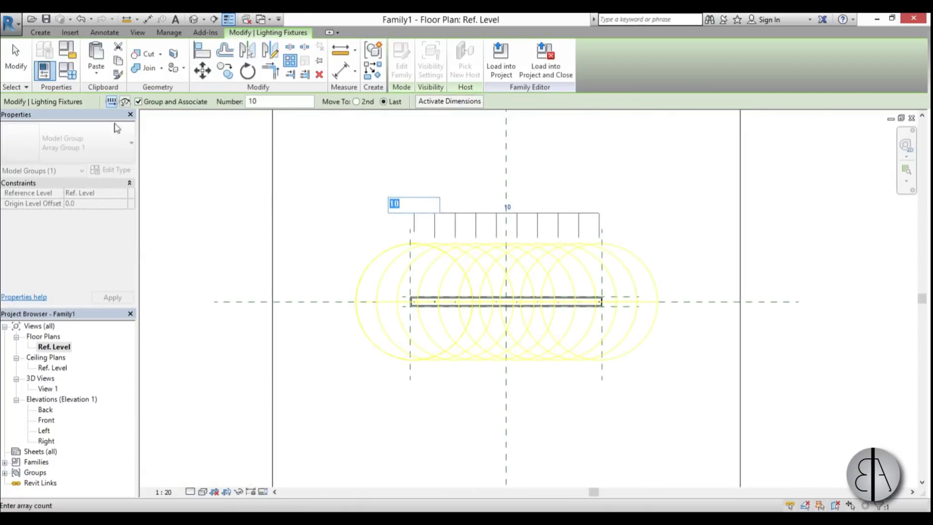
click(24, 65)
Make the Family1 fixture Shared and load it into Project1
scroll(126, 245, down, 3)
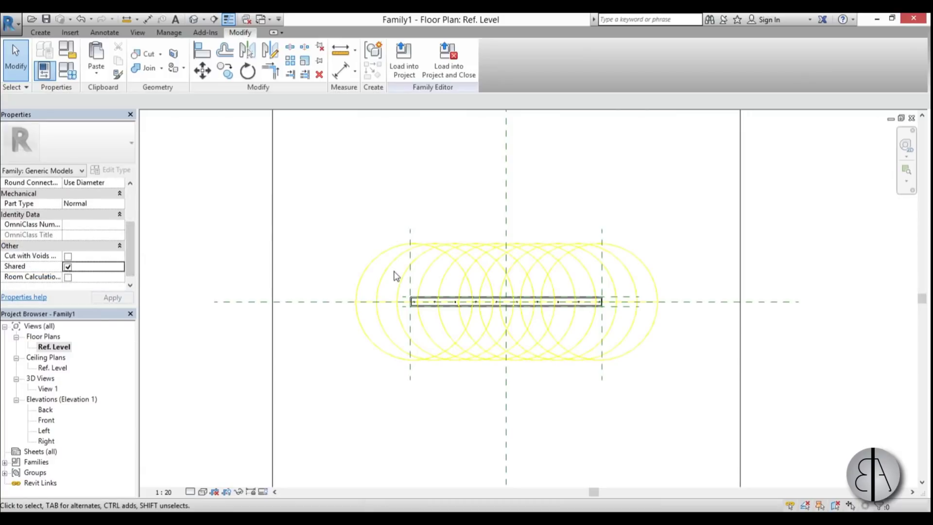
click(400, 66)
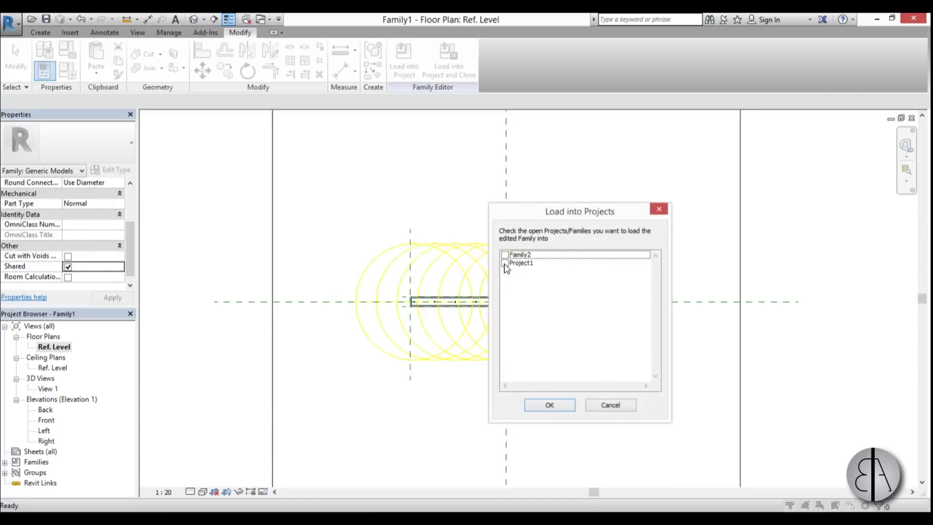
click(505, 263)
click(550, 405)
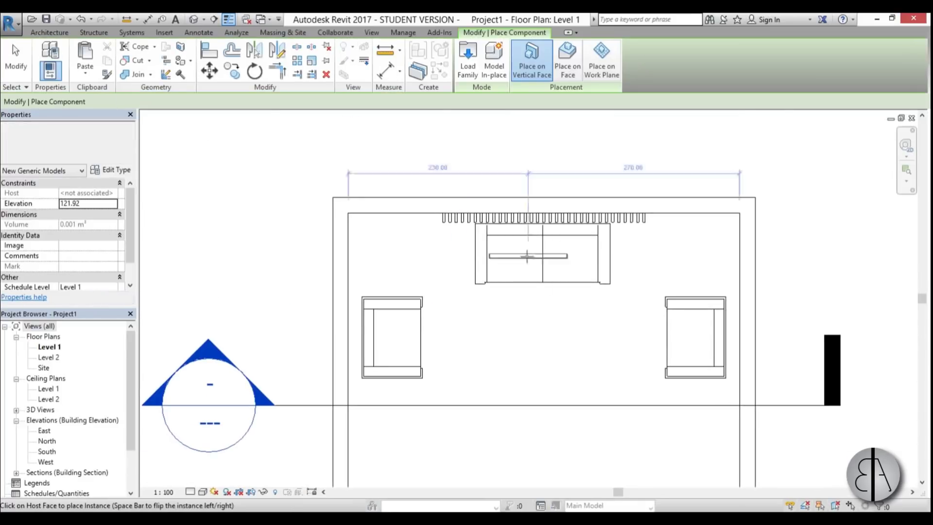
Open Section 1, turn the Family1 fixture vertical, and place it in the leftmost gap of the wall slats at about mid height
scroll(524, 267, down, 1)
double_click(289, 334)
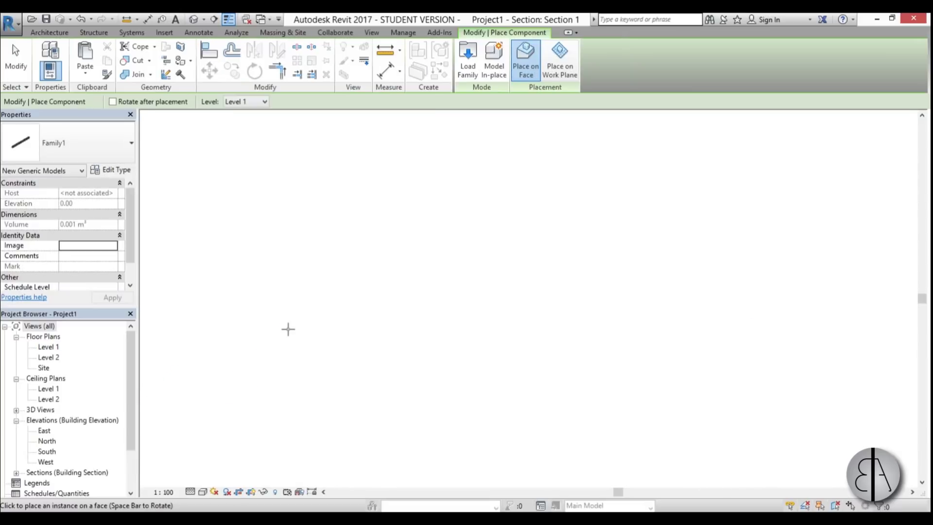
scroll(443, 267, up, 3)
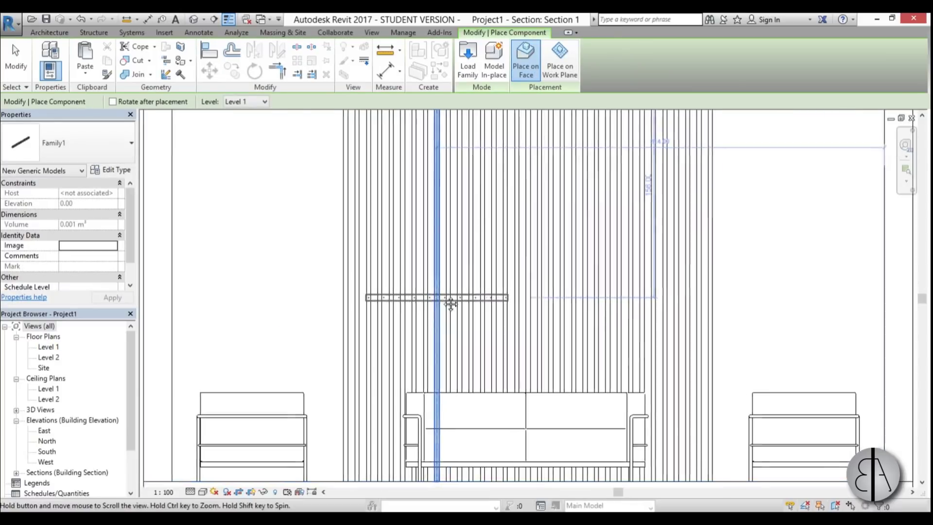
scroll(408, 264, down, 2)
key(space)
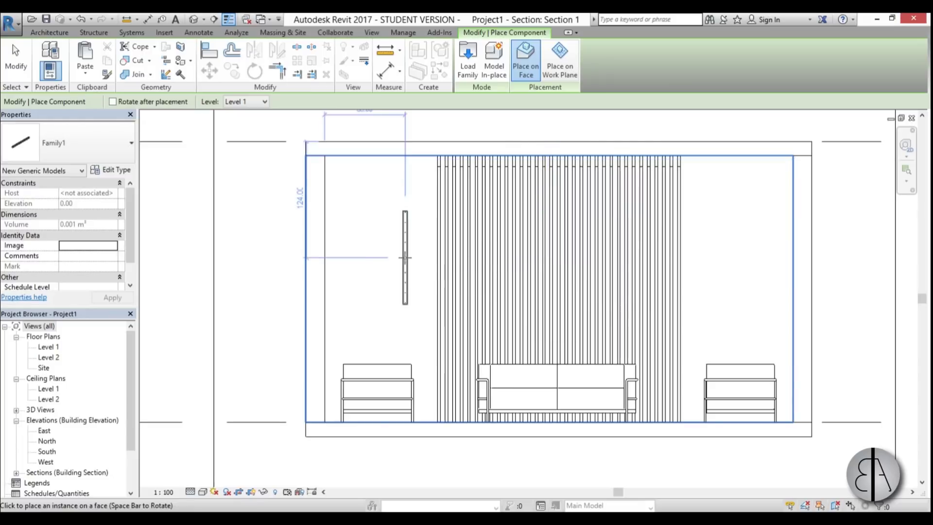
scroll(406, 260, up, 2)
scroll(414, 266, up, 2)
scroll(504, 277, up, 2)
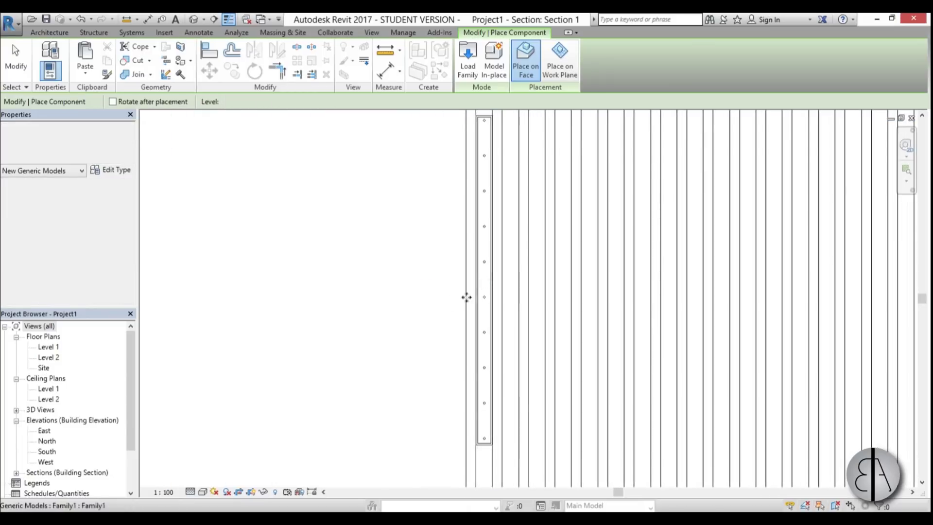
Place two more vertical fixtures in the left part of the slat wall, one up against the ceiling and one low behind the sofa
scroll(427, 291, down, 4)
scroll(374, 396, up, 3)
scroll(476, 321, up, 1)
scroll(476, 320, up, 2)
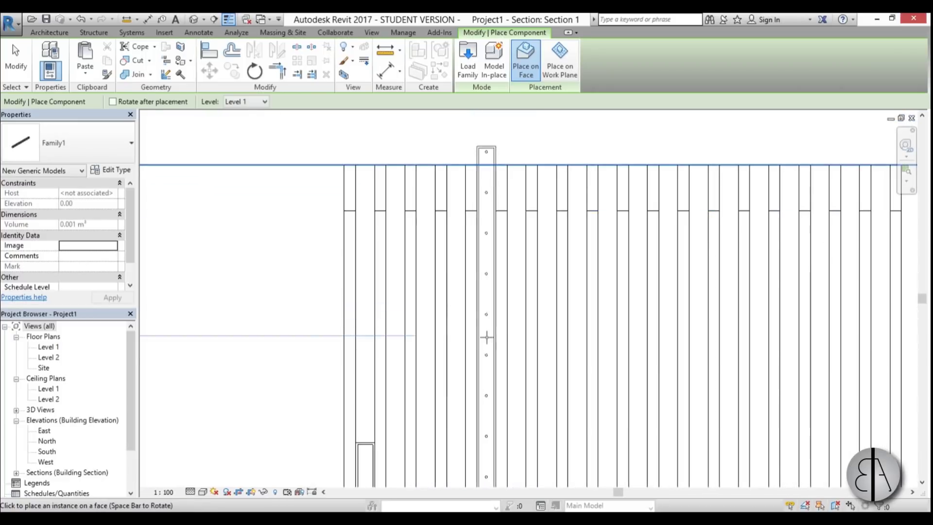
scroll(486, 355, down, 4)
scroll(481, 337, up, 3)
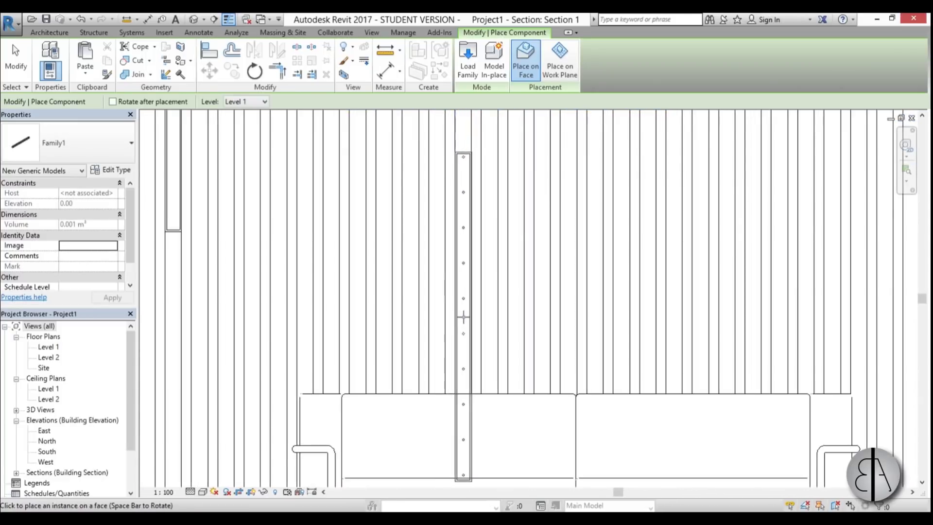
Place a vertical fixture right of the slat wall's centre in its upper half and another near the ceiling at the centre
scroll(370, 308, down, 4)
scroll(261, 392, up, 3)
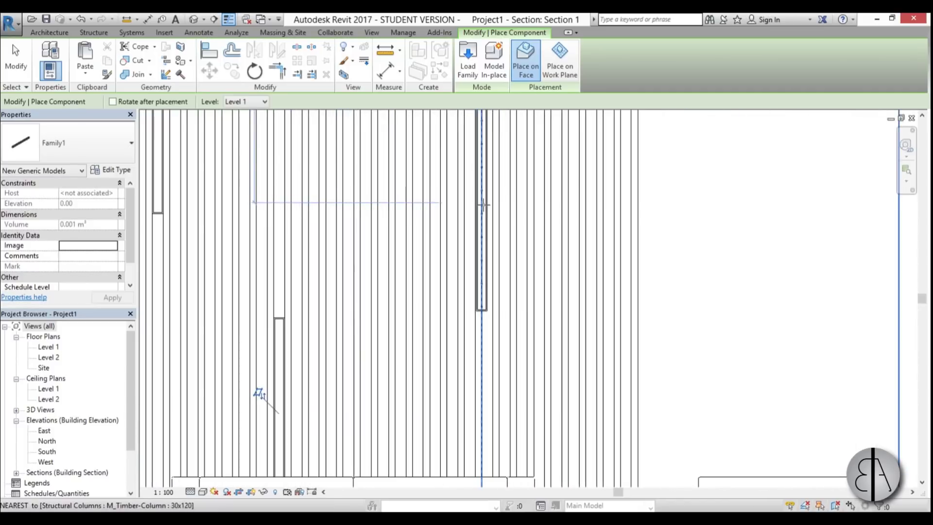
scroll(488, 209, up, 2)
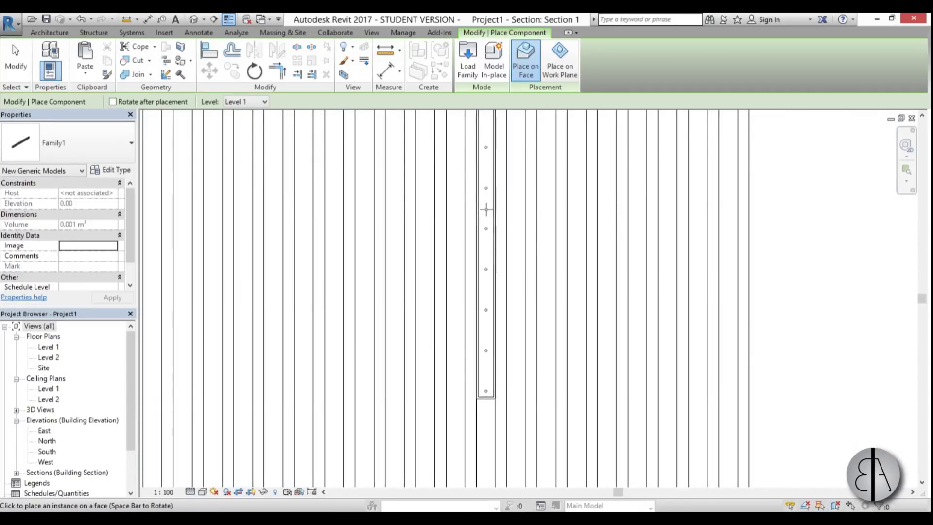
scroll(485, 209, down, 4)
scroll(510, 250, up, 3)
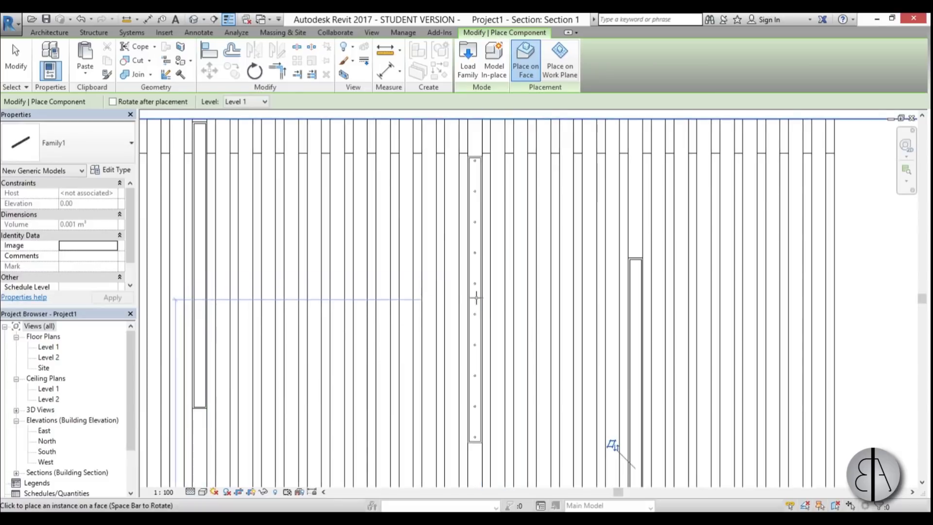
scroll(475, 298, up, 1)
Place two vertical fixtures near the slat wall's right end, one reaching down to the floor and one near the ceiling
scroll(447, 262, down, 4)
scroll(517, 250, up, 3)
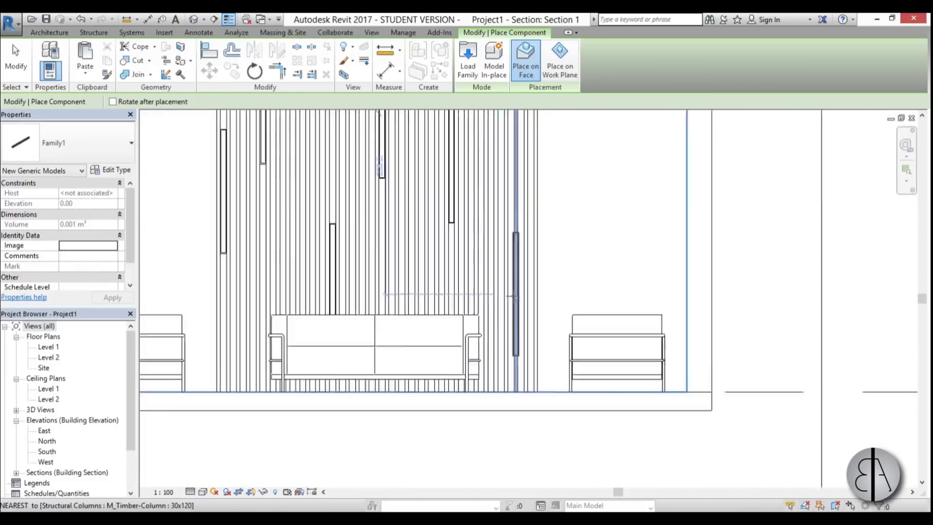
scroll(517, 251, up, 2)
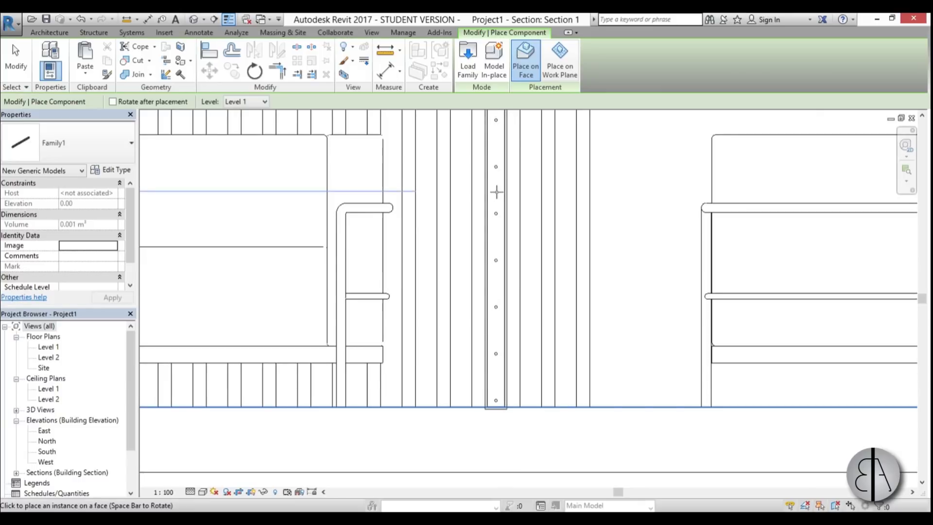
scroll(485, 310, down, 3)
scroll(485, 272, up, 5)
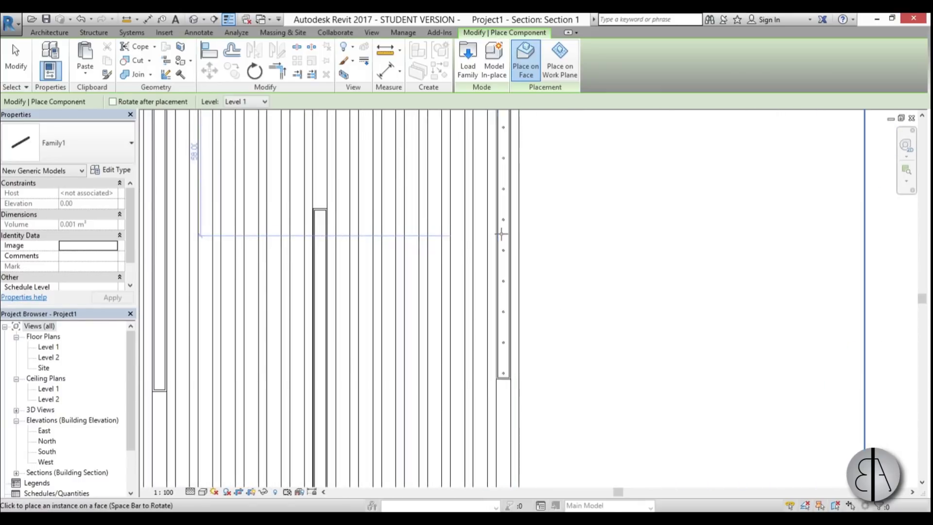
scroll(518, 253, down, 5)
scroll(483, 272, up, 1)
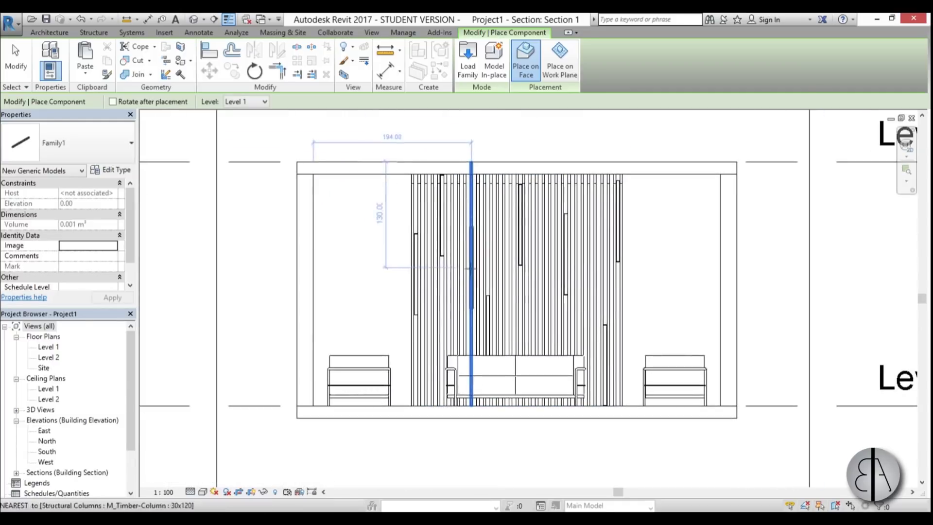
In the Level 1 ceiling plan, place a Family1 fixture on face, rotated parallel to the slats, in the leftmost ceiling gap near the back wall
double_click(48, 388)
scroll(432, 311, up, 3)
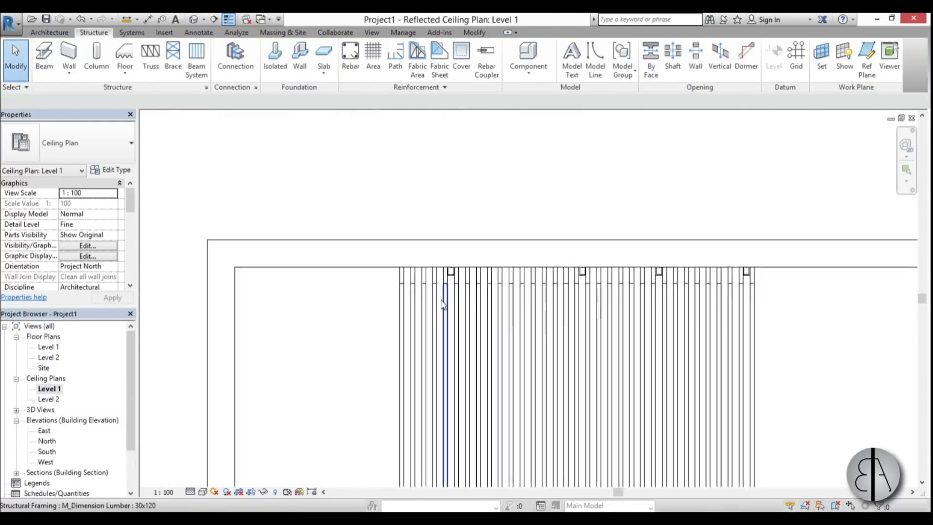
scroll(433, 246, down, 3)
scroll(418, 250, up, 1)
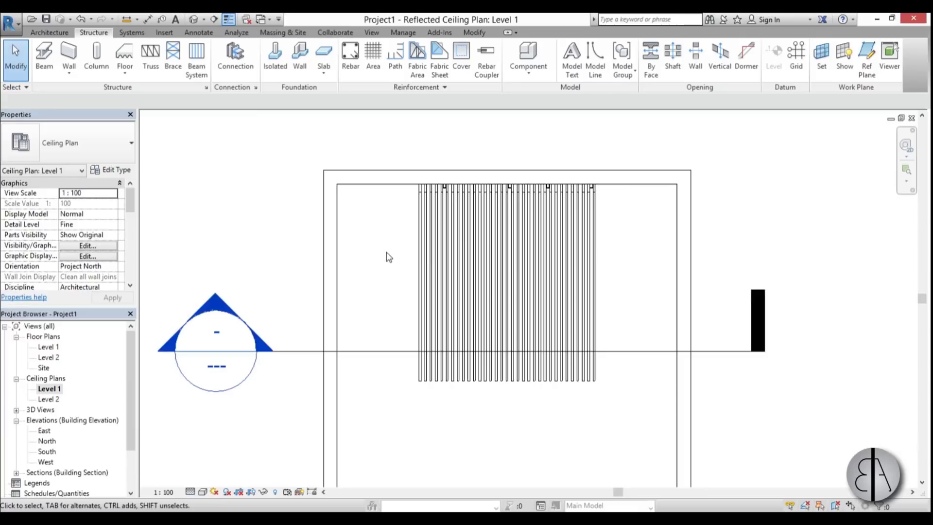
key(c)
key(m)
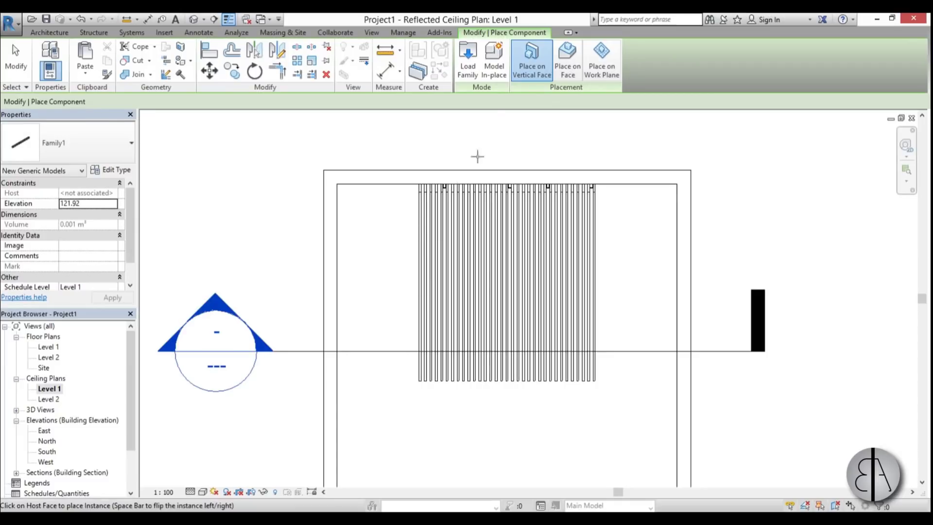
click(567, 75)
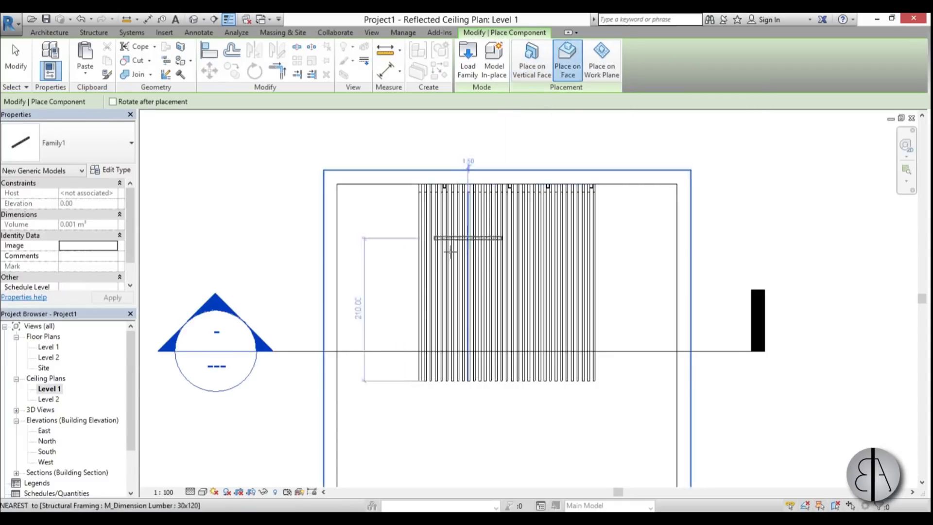
scroll(400, 258, up, 2)
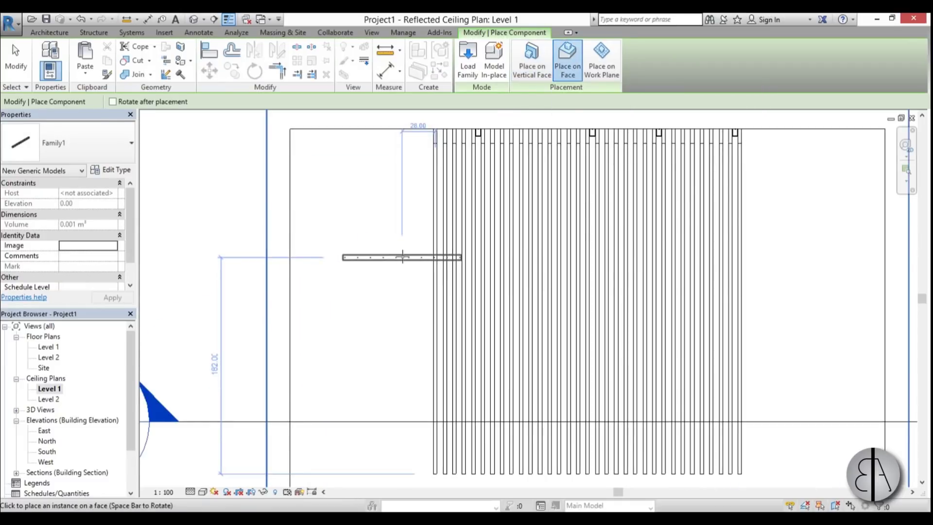
key(space)
scroll(435, 198, up, 2)
middle_drag(438, 199, 445, 301)
click(445, 301)
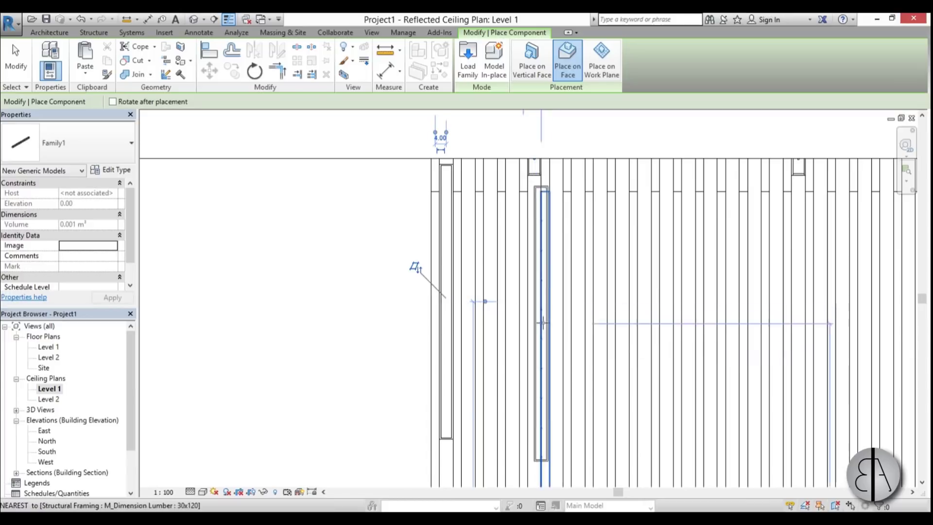
Place two more fixtures between the left-hand ceiling slats, the first set further from the back wall than the second
scroll(521, 162, up, 2)
scroll(500, 340, down, 2)
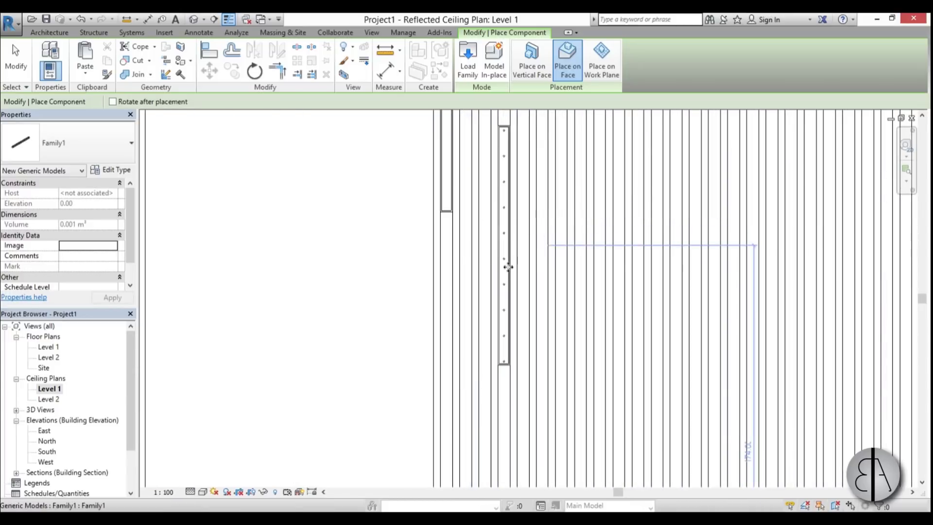
click(507, 264)
scroll(505, 262, down, 2)
scroll(542, 214, up, 1)
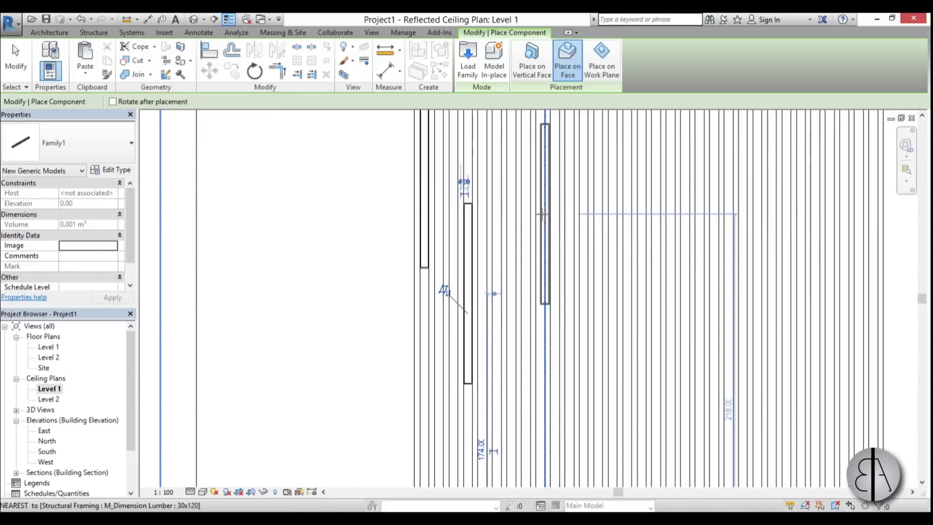
scroll(542, 195, up, 1)
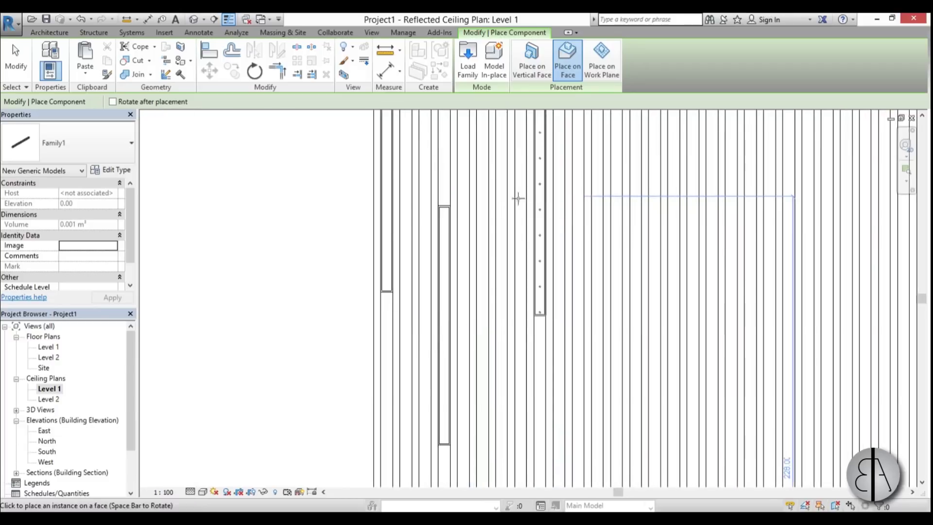
click(538, 197)
Place two fixtures between the middle ceiling slats, one set well away from the back wall and one close to it
scroll(539, 197, down, 2)
scroll(500, 272, up, 3)
click(503, 274)
scroll(522, 262, down, 2)
scroll(533, 225, up, 3)
click(500, 226)
Place the last two fixtures between the right-hand ceiling slats at staggered distances from the back wall, and end component placement
scroll(583, 259, down, 2)
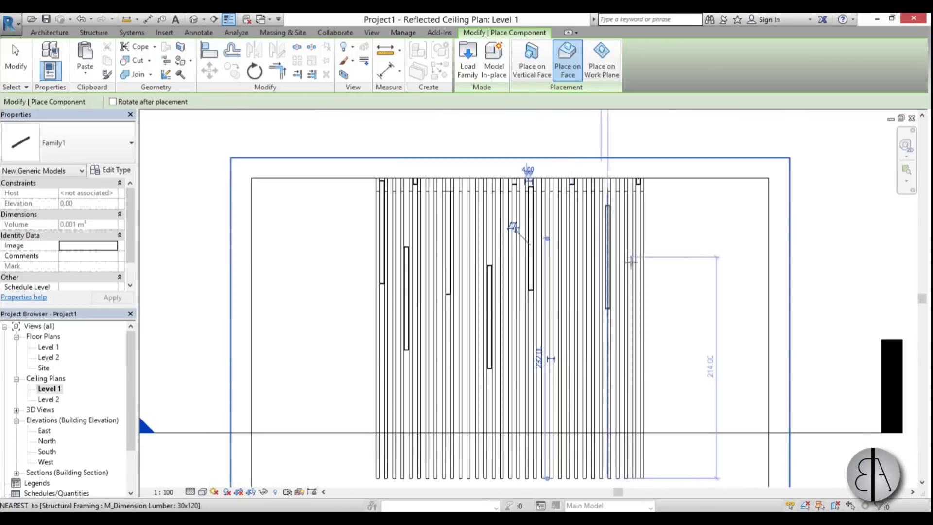
scroll(621, 262, up, 3)
click(562, 293)
scroll(563, 281, down, 2)
scroll(522, 306, up, 2)
click(523, 306)
scroll(523, 306, down, 3)
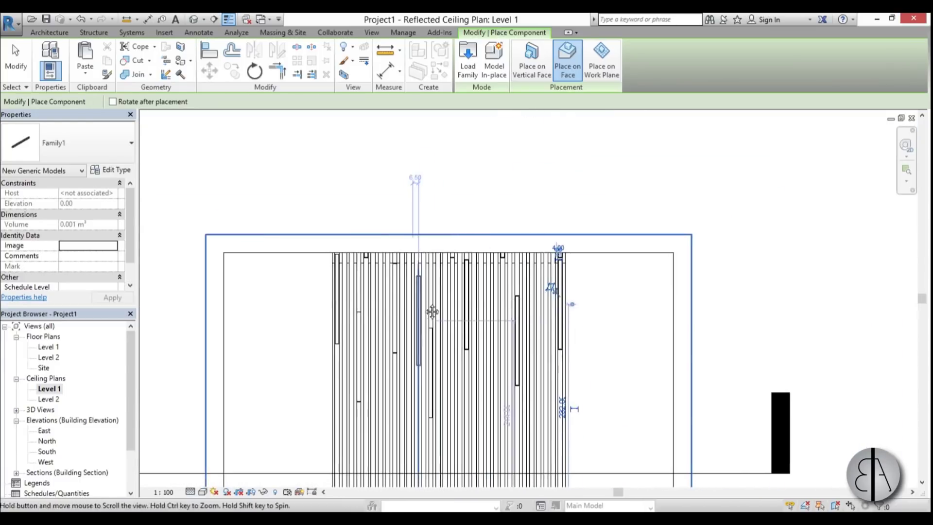
scroll(424, 328, down, 2)
key(Escape)
key(Escape)
scroll(414, 321, down, 3)
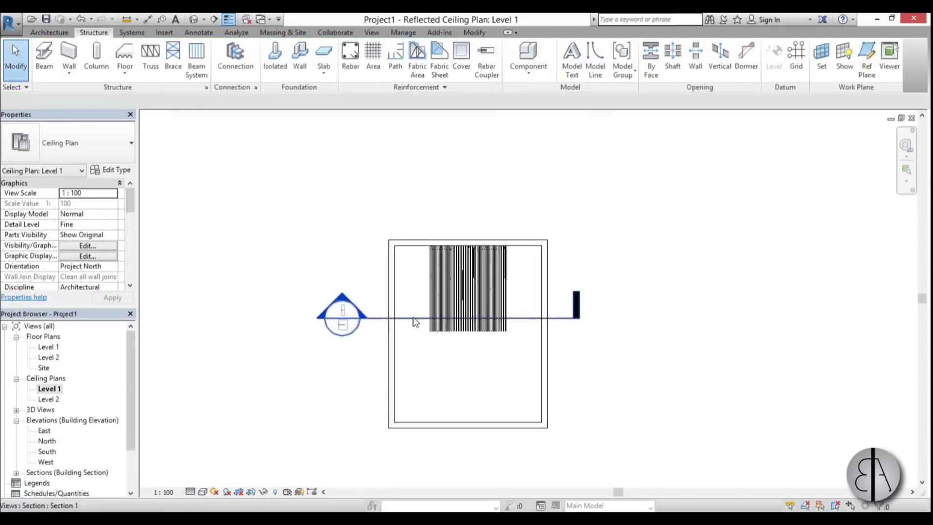
middle_drag(413, 320, 416, 284)
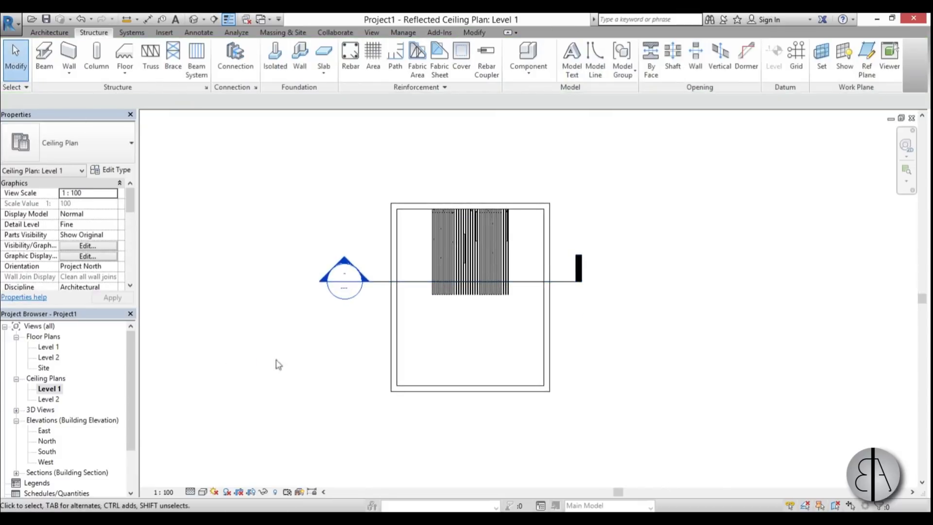
In the Level 1 floor plan, place a camera in the room's lower-right corner, aimed diagonally past the slat wall
double_click(47, 347)
scroll(512, 361, down, 3)
middle_drag(512, 362, 497, 319)
scroll(496, 275, up, 3)
click(203, 20)
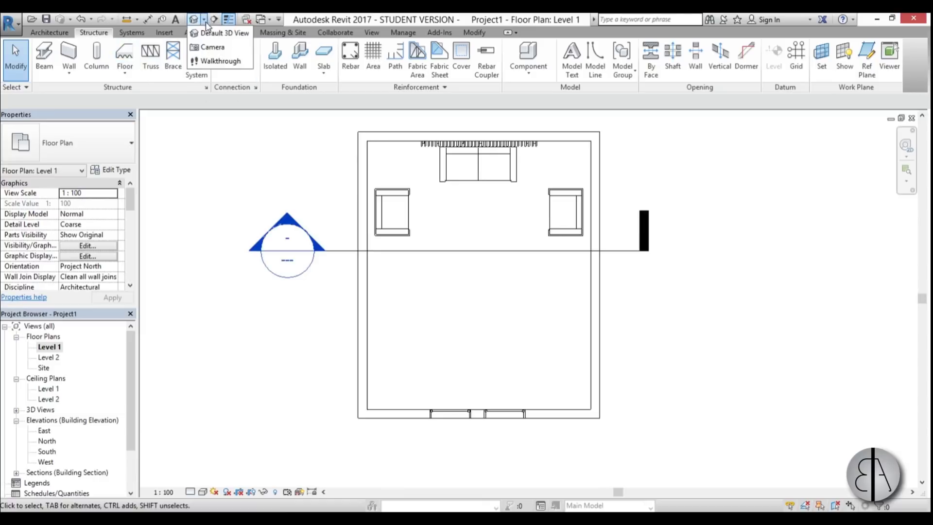
click(210, 48)
click(585, 410)
scroll(569, 384, down, 4)
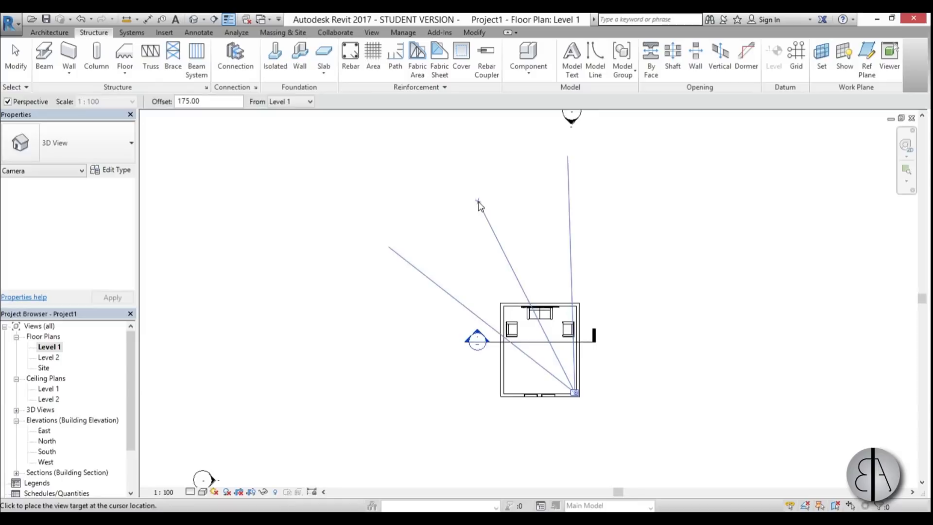
click(477, 202)
Extend the camera view's crop region downward to include the furniture and lower its top edge to the front of the ceiling slats
scroll(476, 204, down, 3)
drag(502, 321, 505, 345)
scroll(500, 141, up, 2)
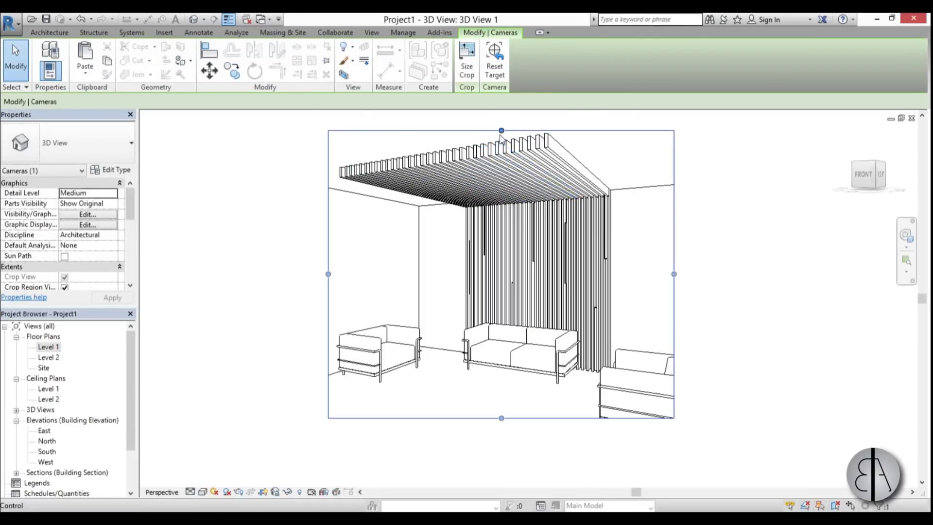
drag(502, 154, 502, 146)
scroll(510, 224, up, 2)
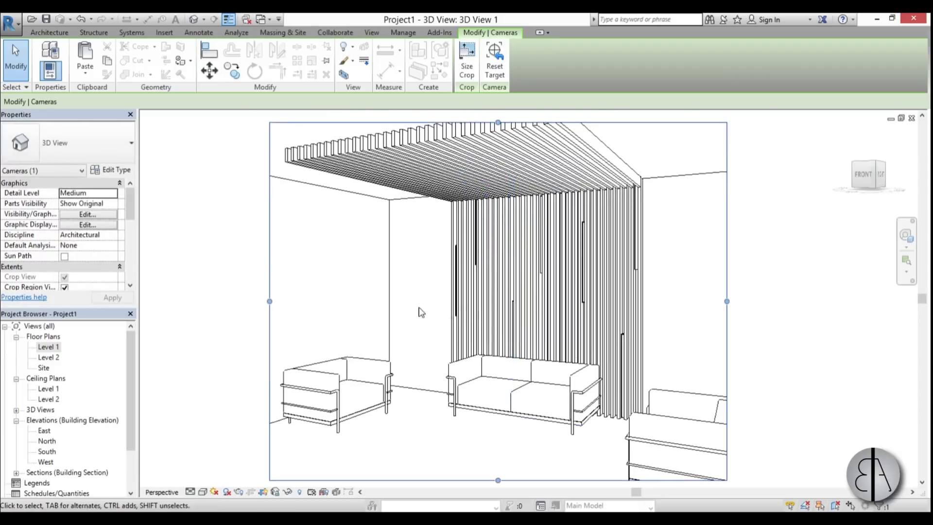
Widen the camera view's crop region on both sides to take in more of the side walls and the right armchair
scroll(429, 318, up, 1)
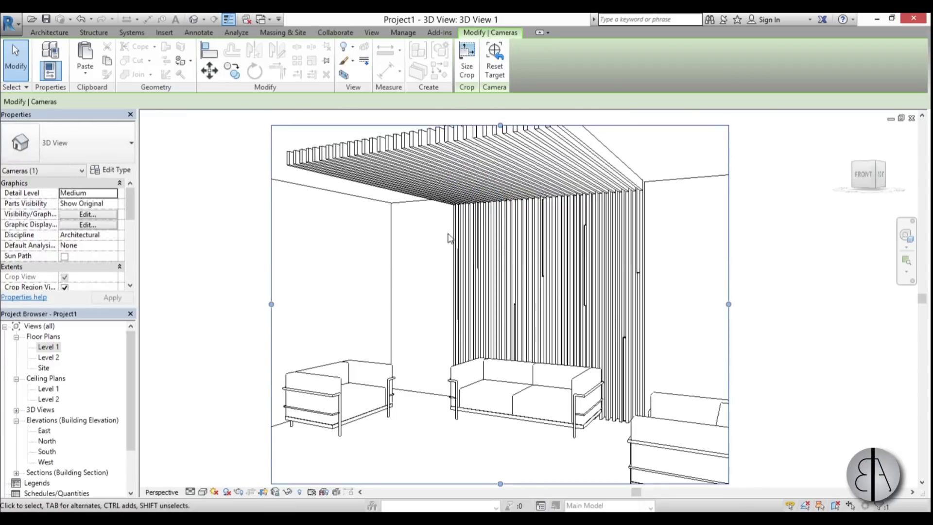
scroll(495, 425, down, 2)
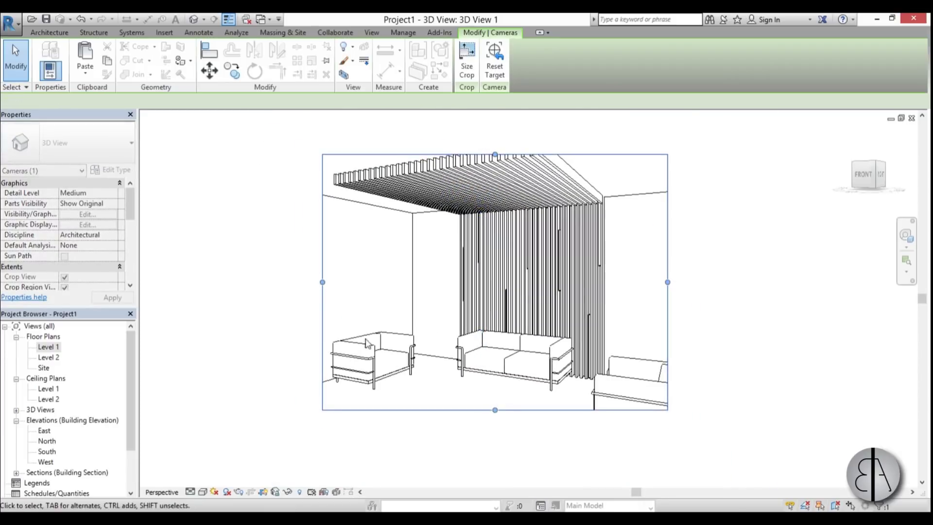
drag(322, 282, 271, 281)
drag(668, 282, 704, 282)
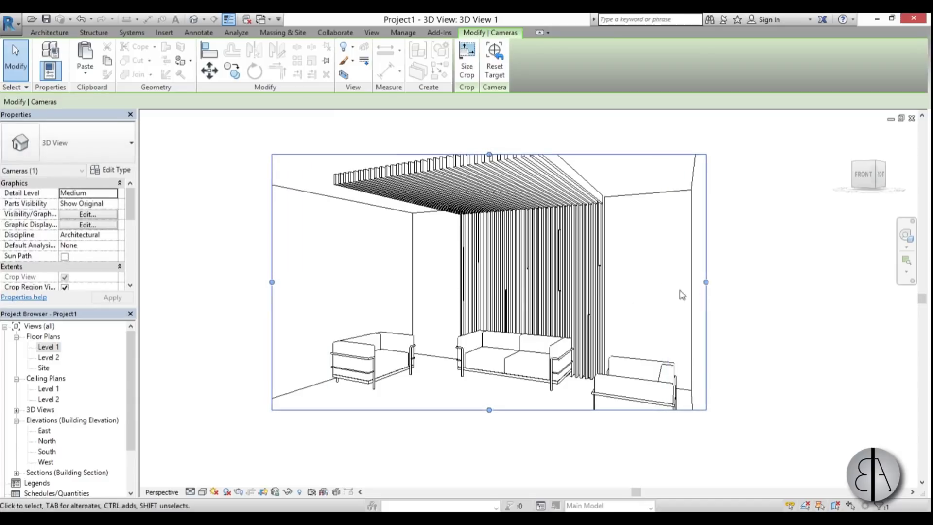
scroll(487, 291, up, 2)
scroll(569, 335, up, 2)
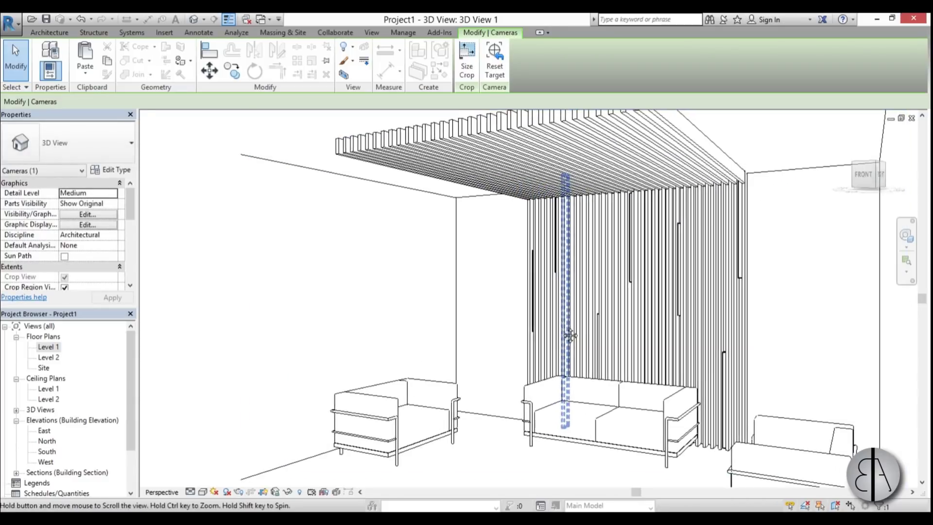
scroll(569, 335, down, 3)
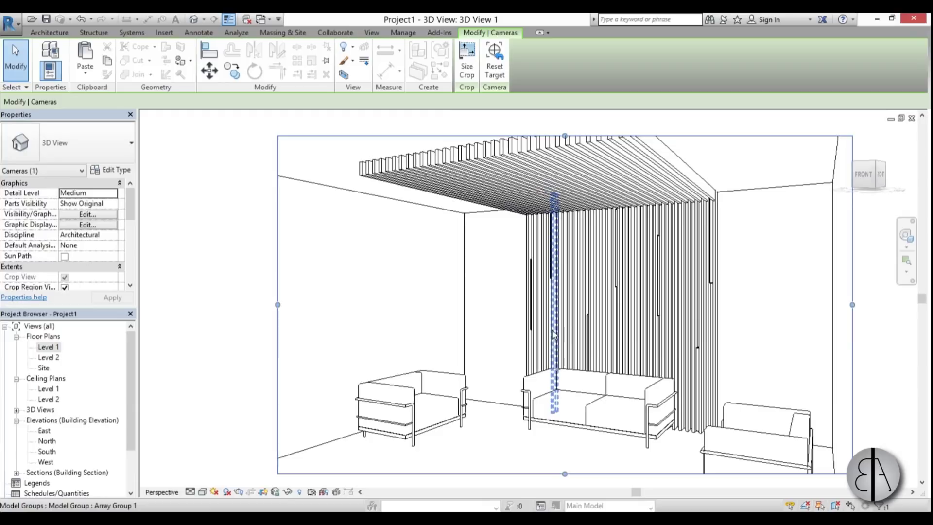
Render the camera view at Medium quality with the Interior: Sun and Artificial lighting scheme
key(r)
key(r)
drag(86, 27, 104, 63)
click(118, 106)
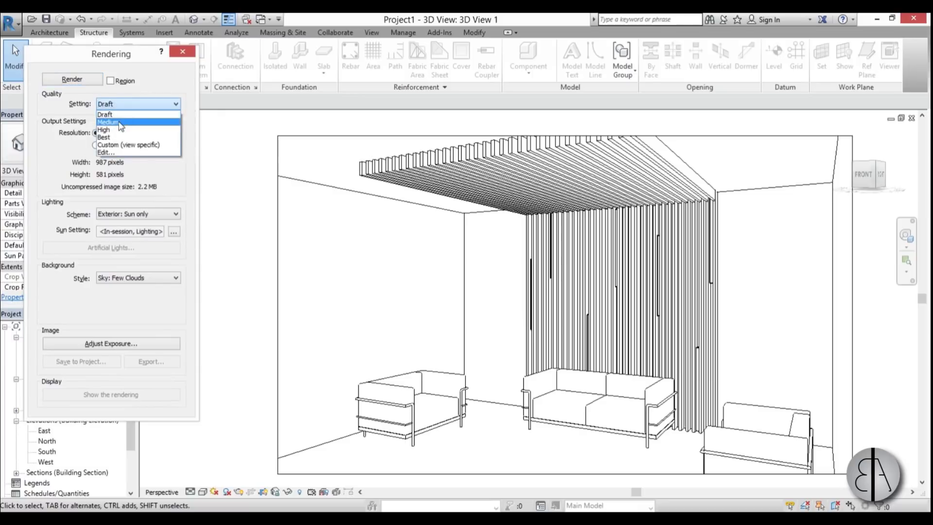
click(119, 122)
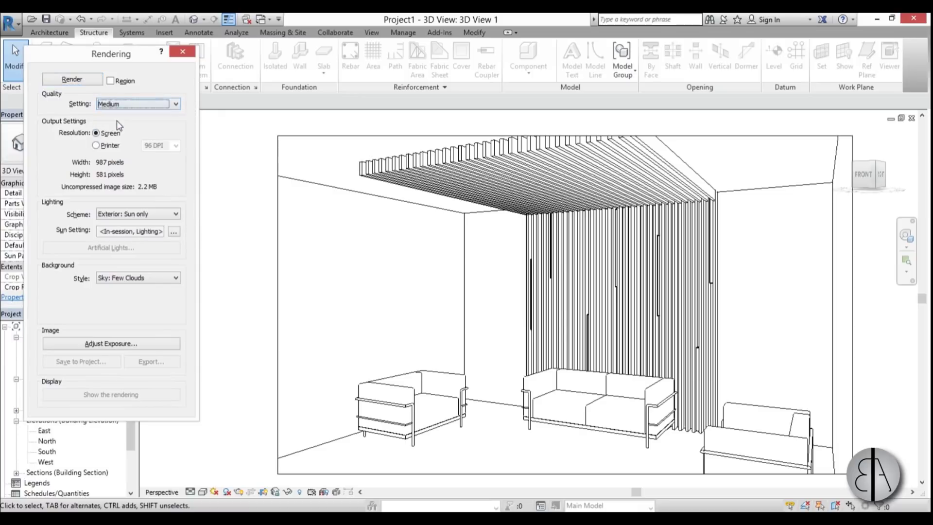
click(118, 215)
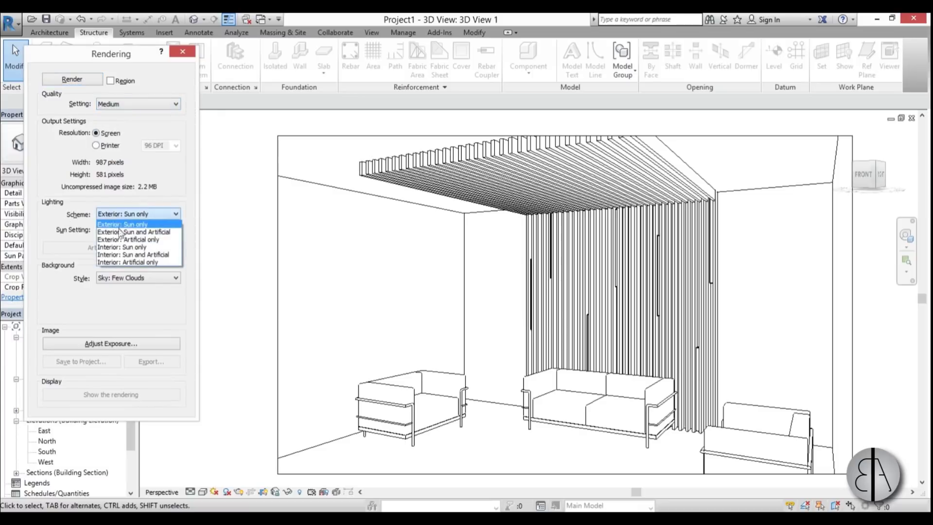
click(118, 256)
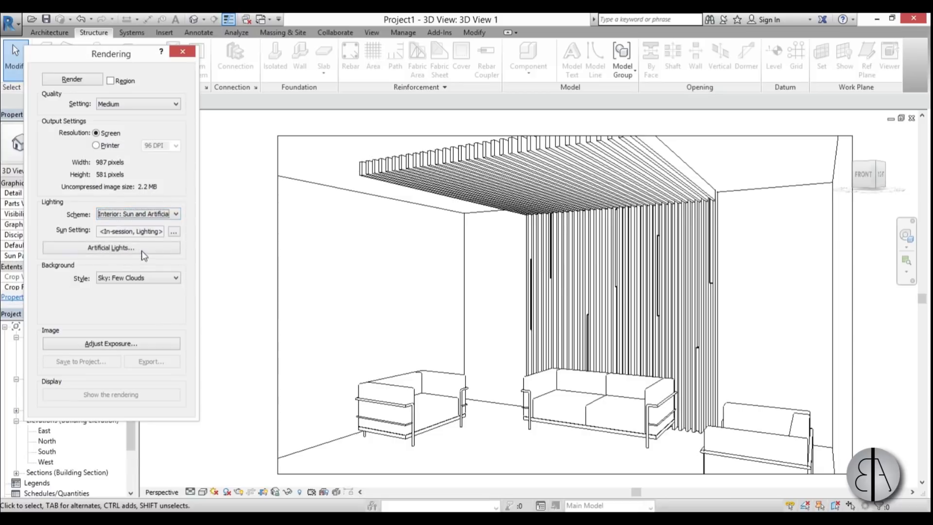
click(80, 86)
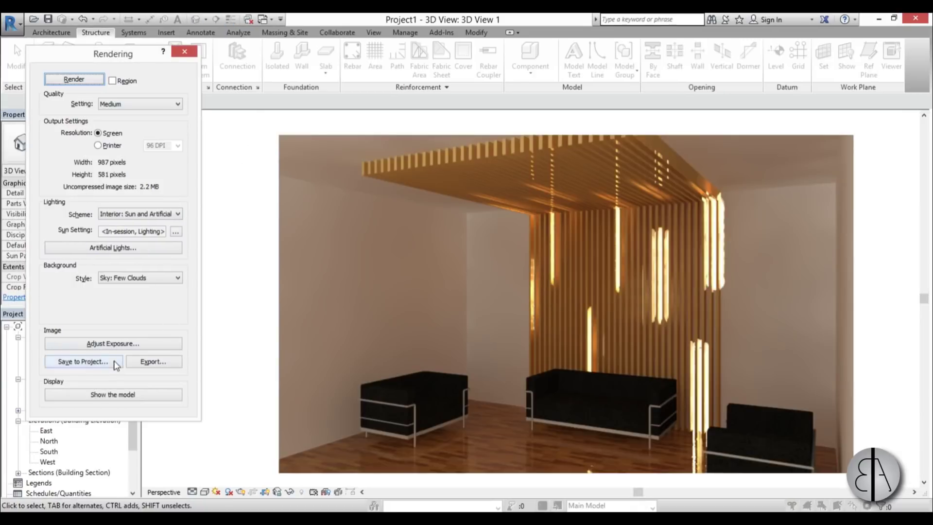
Adjust the rendering's exposure, darkening the exposure value to 10.19 and raising the highlights to 0.37
click(89, 344)
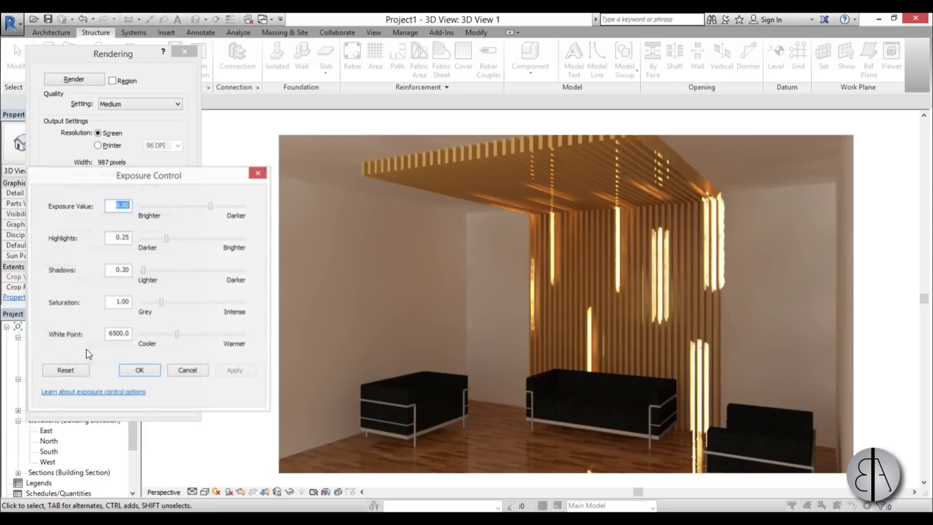
drag(169, 178, 168, 168)
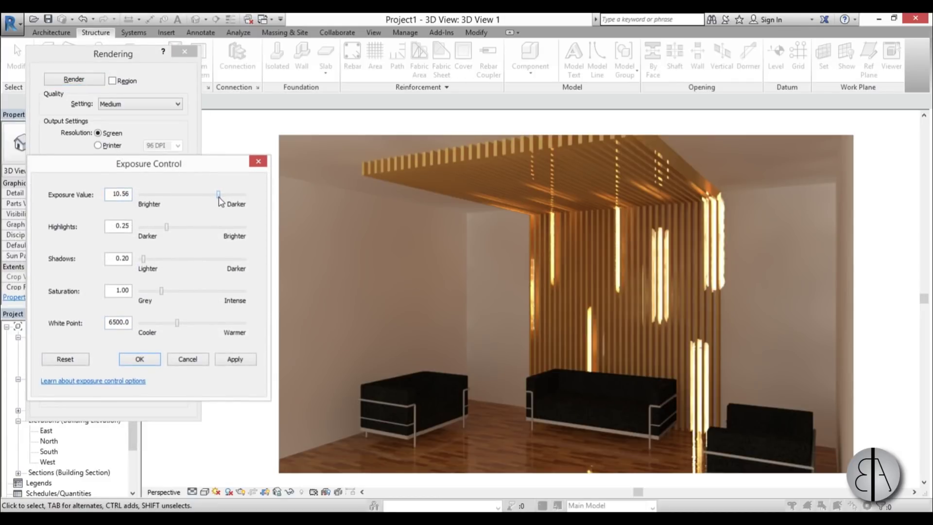
click(235, 359)
drag(219, 198, 217, 199)
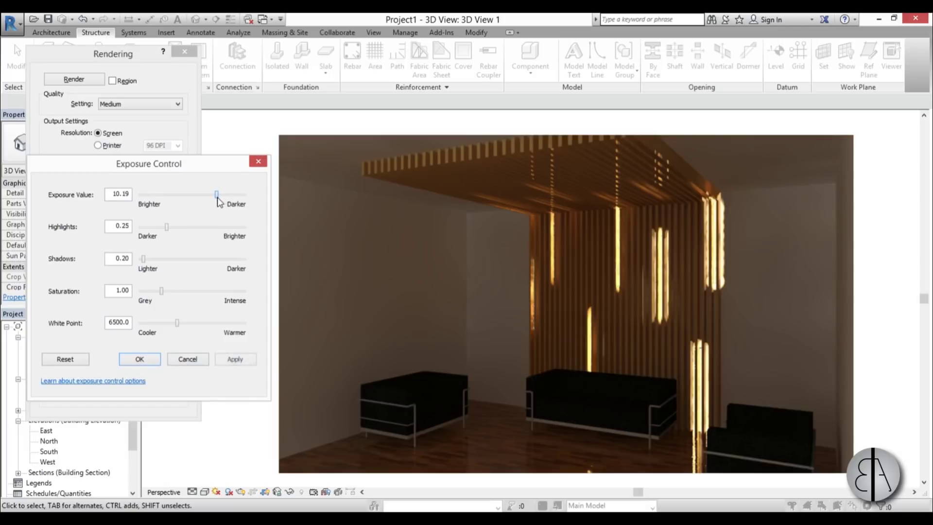
click(234, 359)
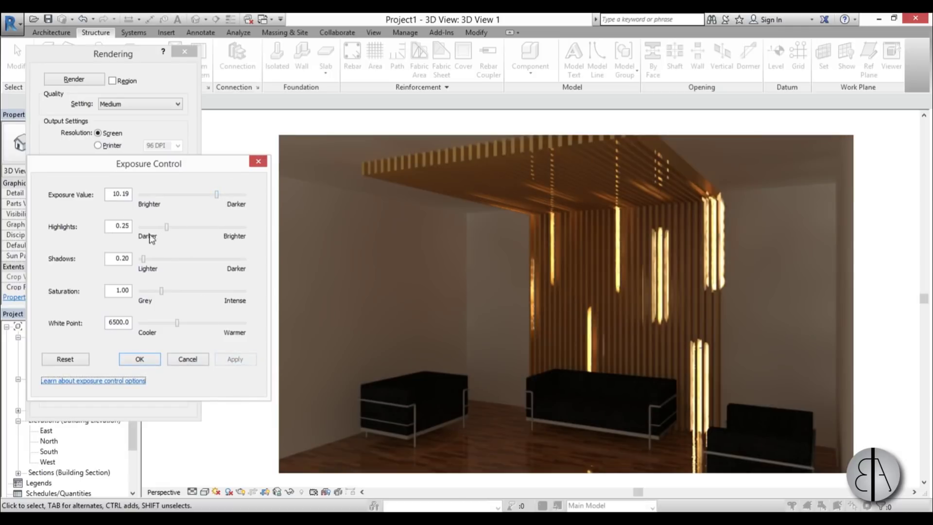
drag(166, 226, 178, 228)
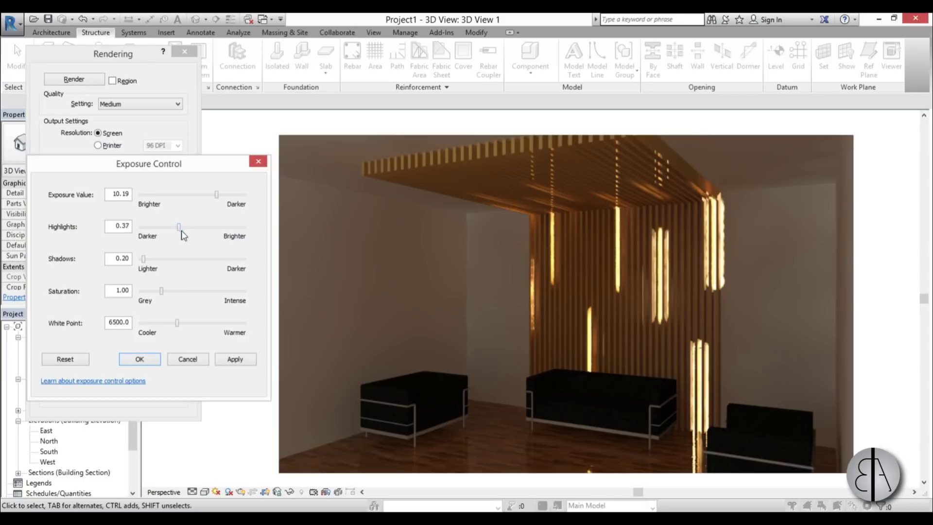
click(235, 359)
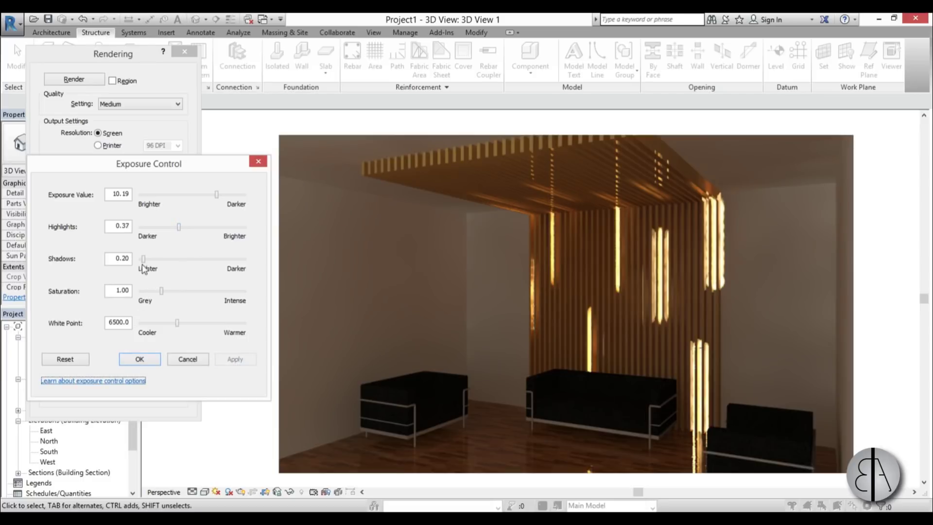
Cool the rendering's white point to 5656.2 and reduce its saturation to 0.87
drag(178, 323, 171, 325)
click(235, 362)
drag(160, 293, 158, 294)
click(220, 362)
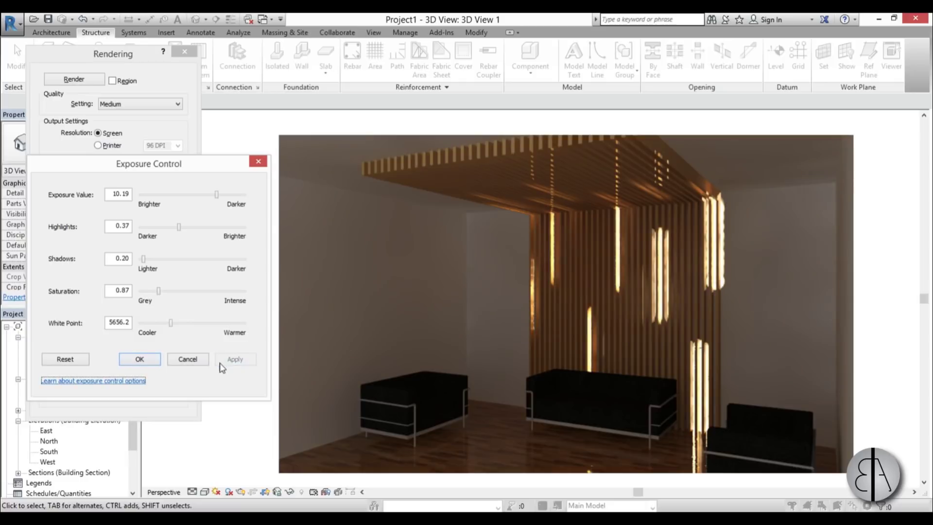
Brighten the rendering by setting the exposure value to 9.70 and accept the exposure settings
click(217, 197)
drag(217, 197, 214, 197)
click(233, 358)
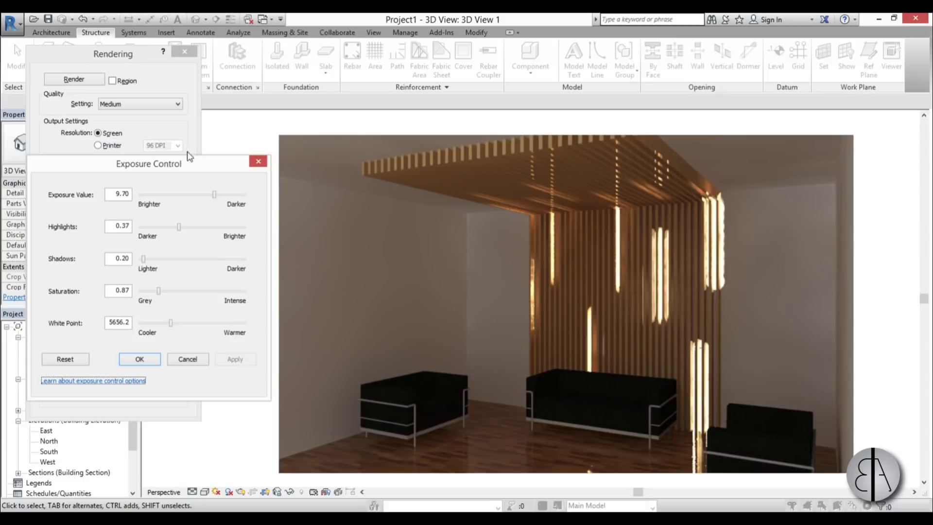
click(141, 360)
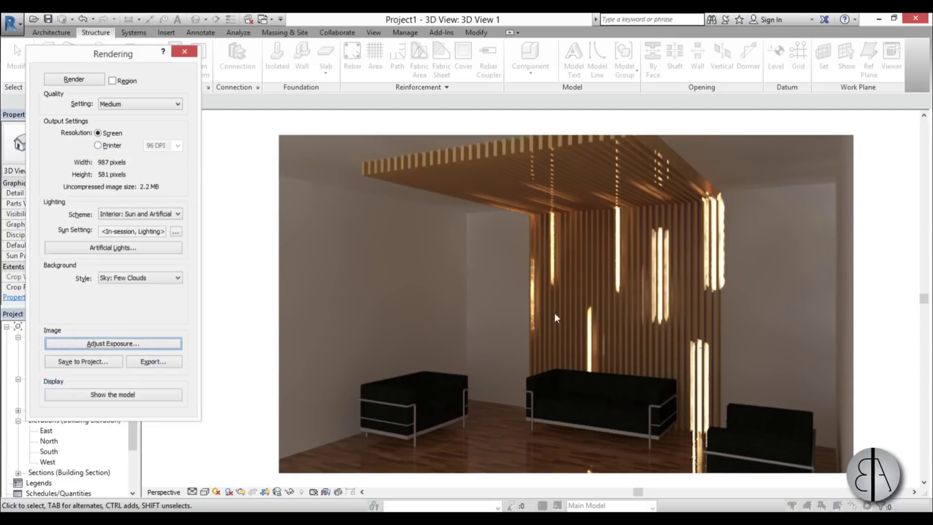